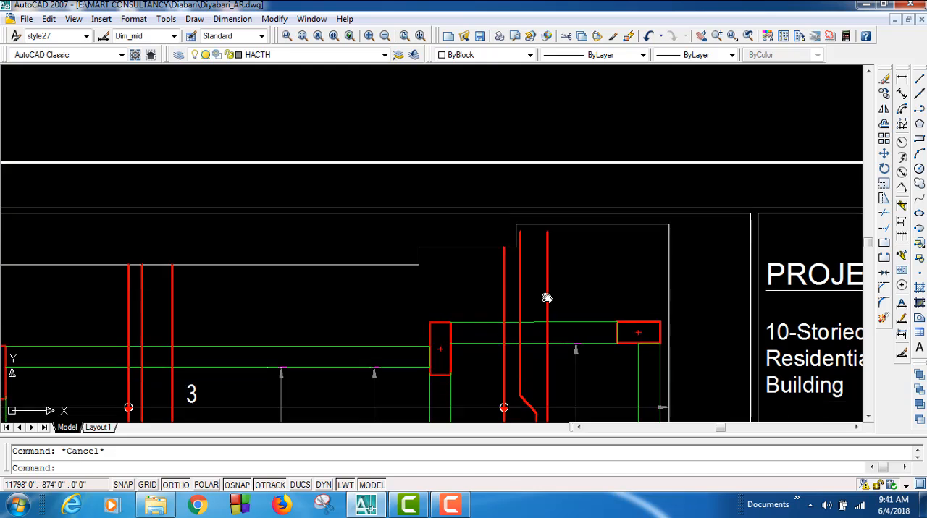
Step: Stretch the upper ends of the two red bars beside the upper-right step of the slab outline up to the slab edge
{"action": "scroll", "coordinate": [572, 217], "scroll_direction": "up", "scroll_amount": 4}
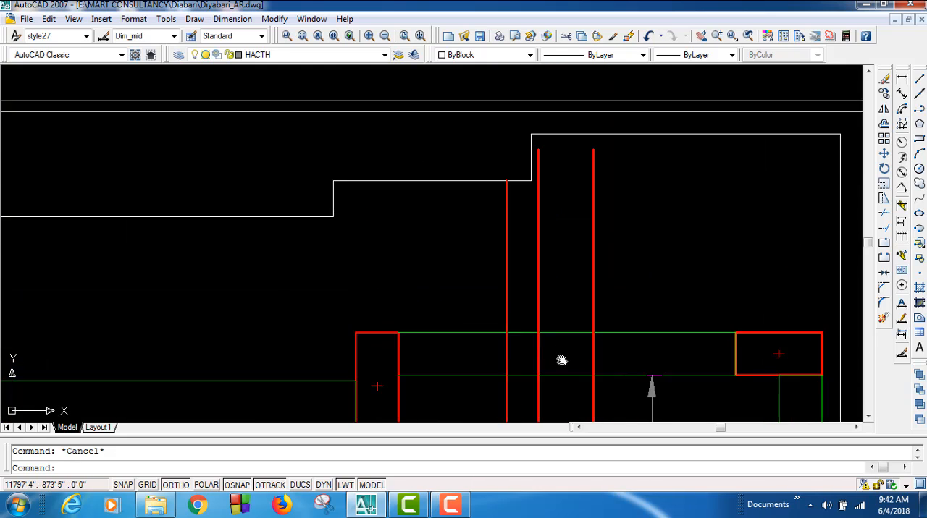
{"action": "scroll", "coordinate": [555, 233], "scroll_direction": "up", "scroll_amount": 3}
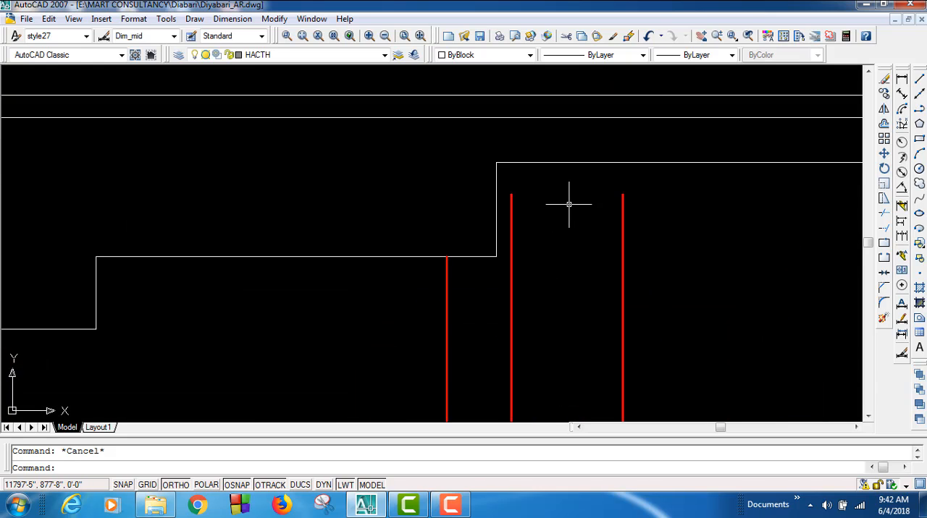
{"action": "middle_click_drag", "start_coordinate": [565, 201], "coordinate": [473, 270]}
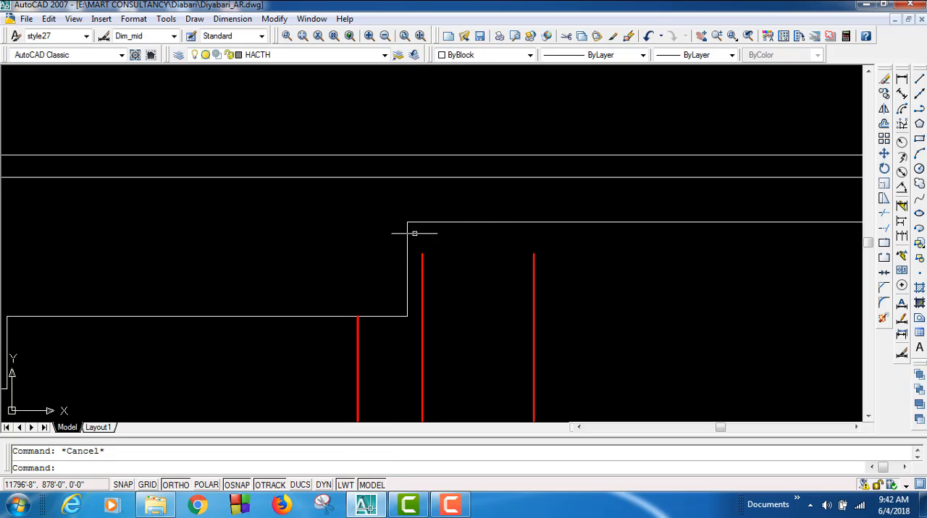
{"action": "left_click", "coordinate": [579, 384]}
{"action": "left_click", "coordinate": [387, 351]}
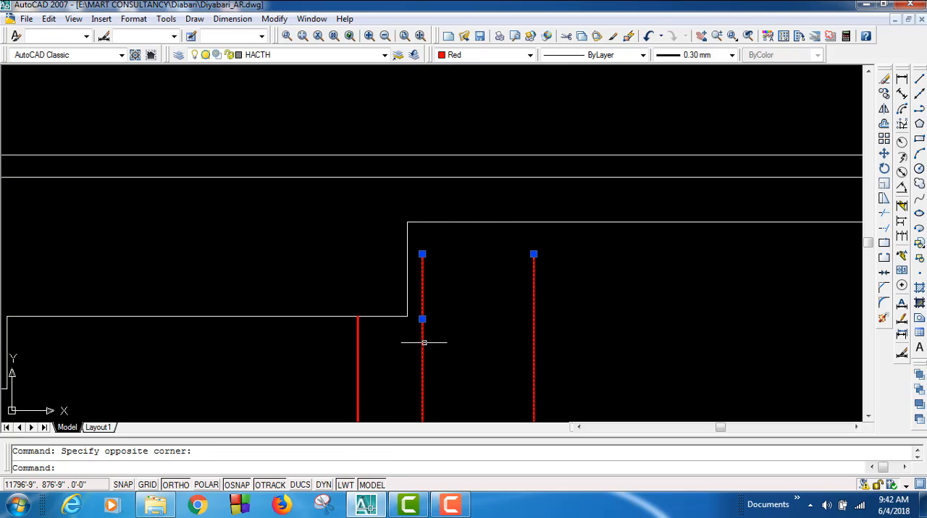
{"action": "left_click", "coordinate": [533, 254]}
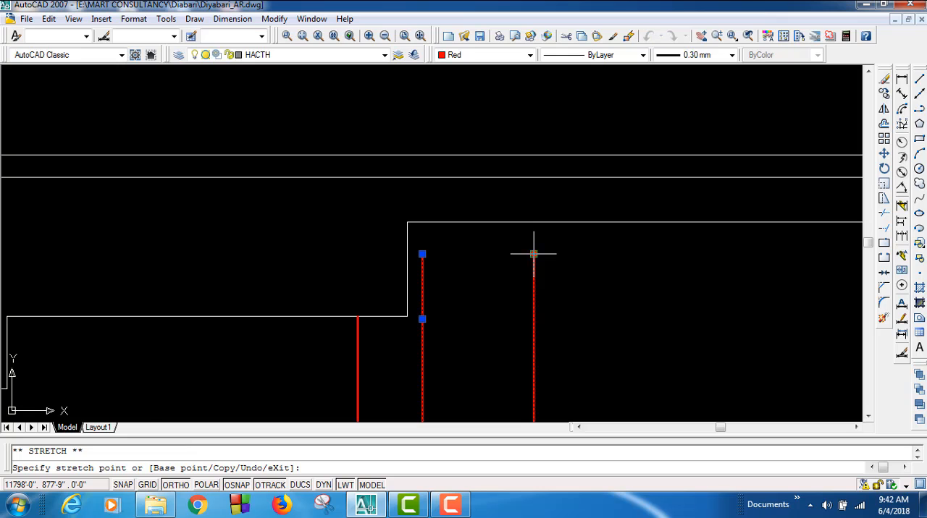
{"action": "left_click", "coordinate": [534, 221]}
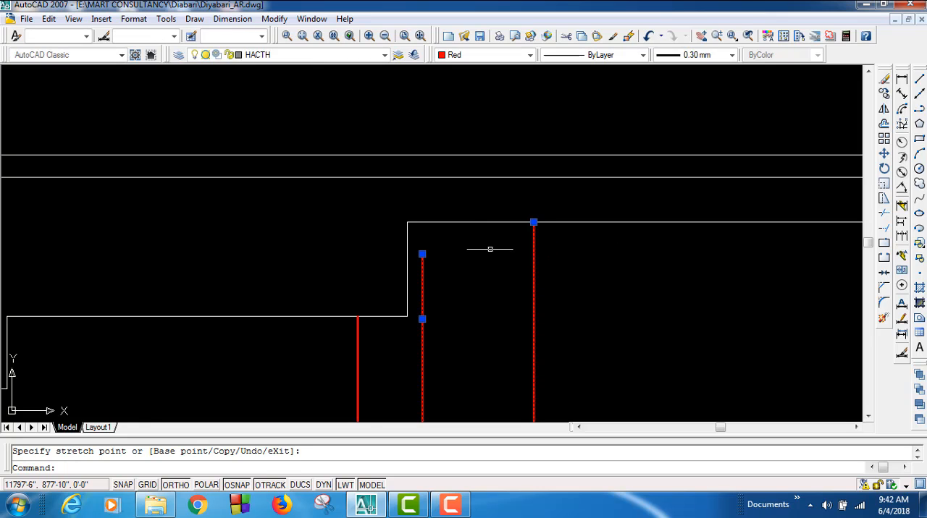
{"action": "left_click", "coordinate": [422, 253]}
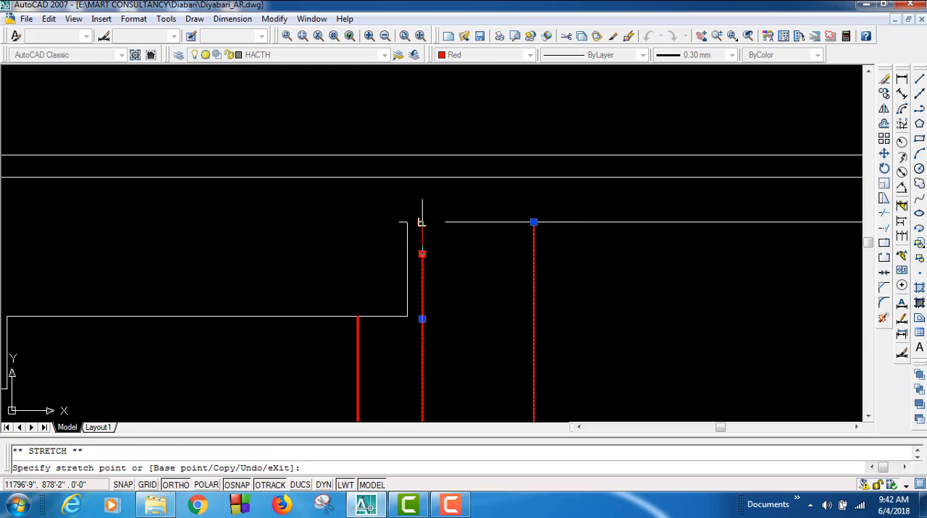
{"action": "left_click", "coordinate": [422, 223]}
{"action": "scroll", "coordinate": [480, 297], "scroll_direction": "down", "scroll_amount": 2}
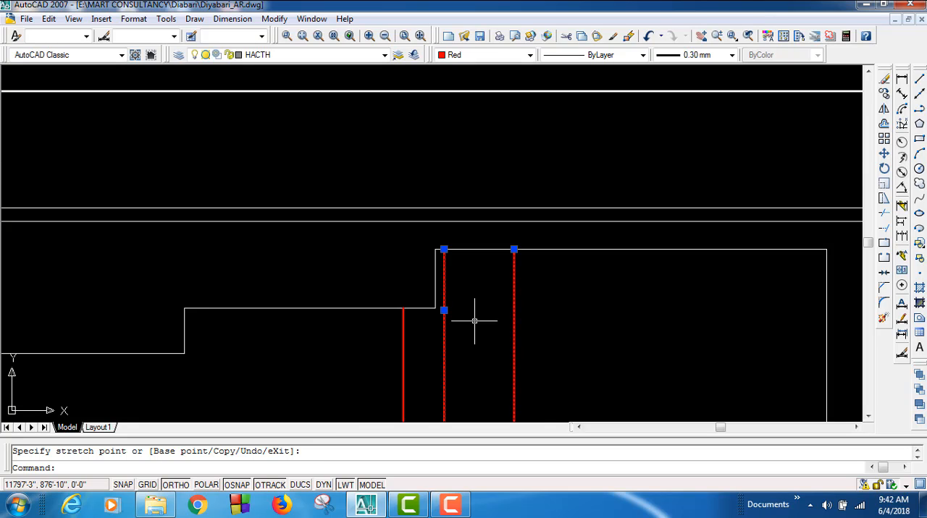
{"action": "key", "text": "Escape"}
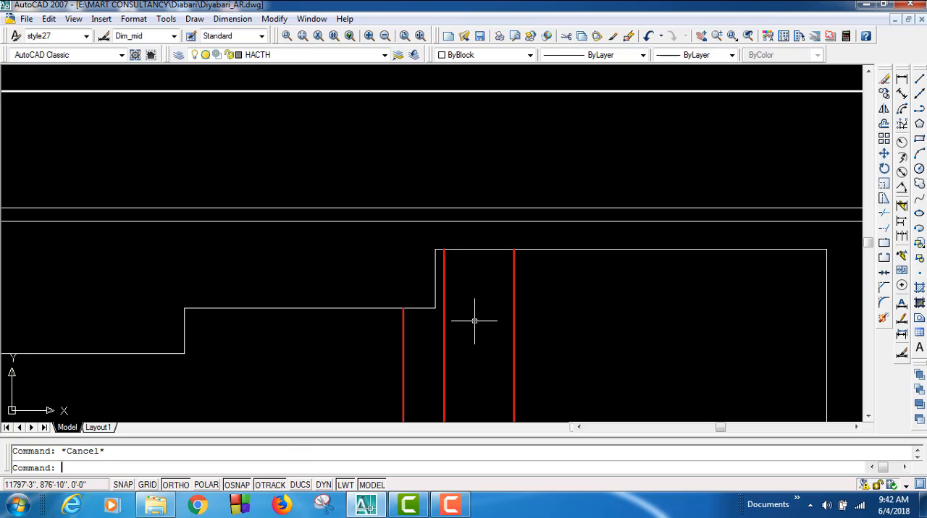
Step: Inspect the remaining bar ends along the upper slab edge and follow the vertical reinforcement down to the lower edge
{"action": "scroll", "coordinate": [418, 290], "scroll_direction": "up", "scroll_amount": 6}
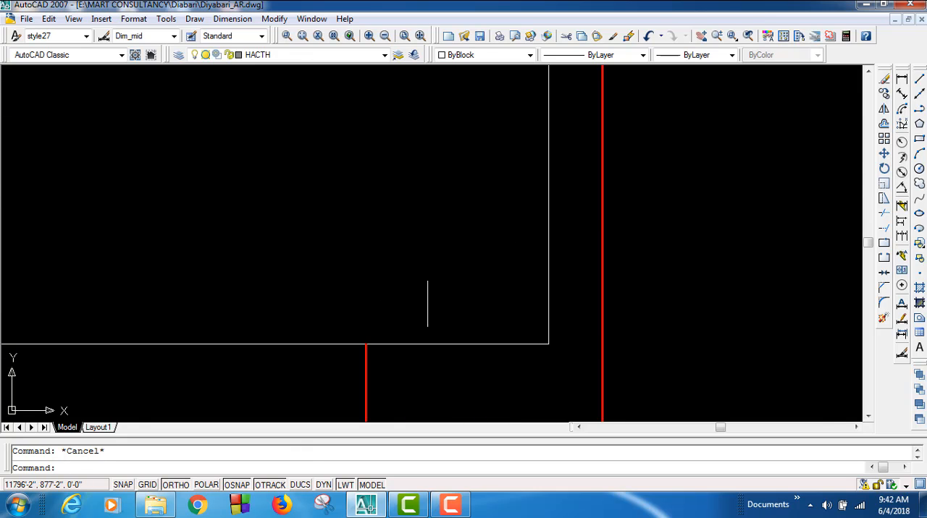
{"action": "scroll", "coordinate": [555, 224], "scroll_direction": "down", "scroll_amount": 5}
{"action": "scroll", "coordinate": [605, 209], "scroll_direction": "down", "scroll_amount": 5}
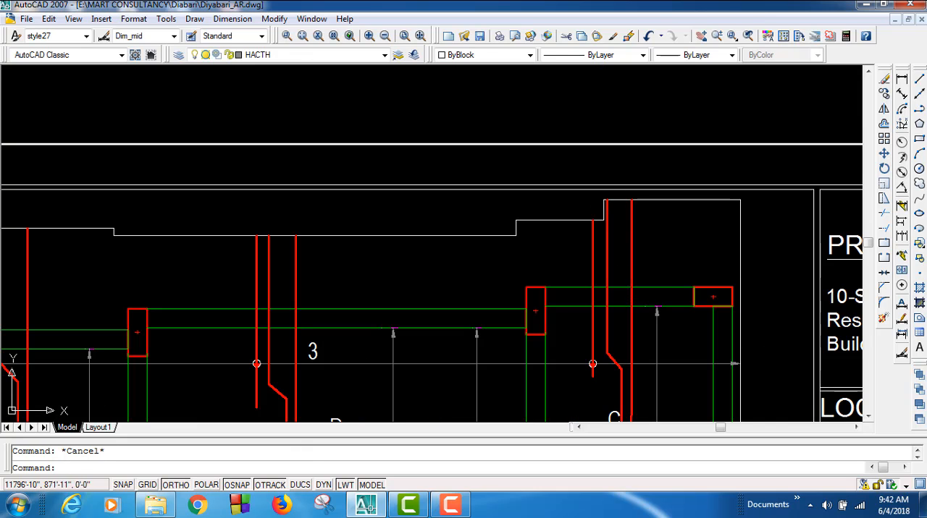
{"action": "scroll", "coordinate": [583, 232], "scroll_direction": "up", "scroll_amount": 3}
{"action": "scroll", "coordinate": [524, 230], "scroll_direction": "down", "scroll_amount": 2}
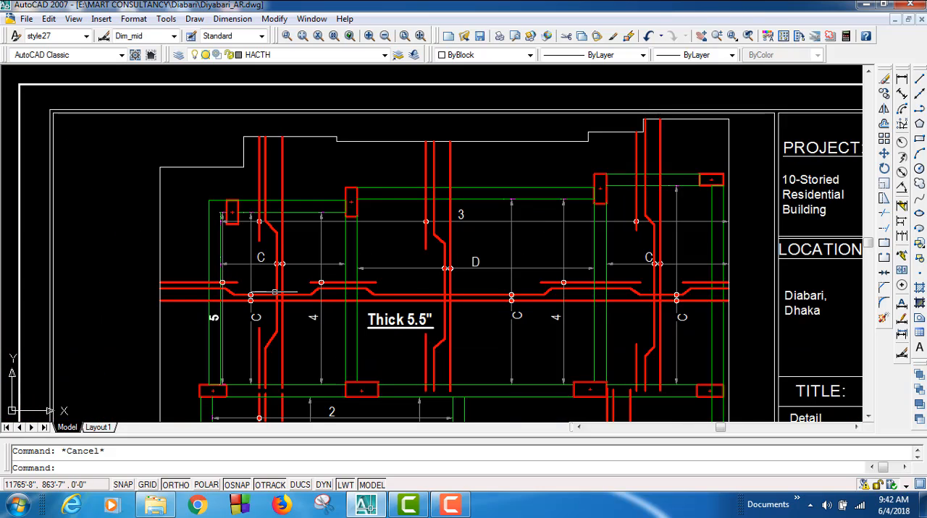
{"action": "middle_click_drag", "start_coordinate": [185, 317], "coordinate": [226, 206]}
{"action": "middle_click_drag", "start_coordinate": [292, 263], "coordinate": [303, 148]}
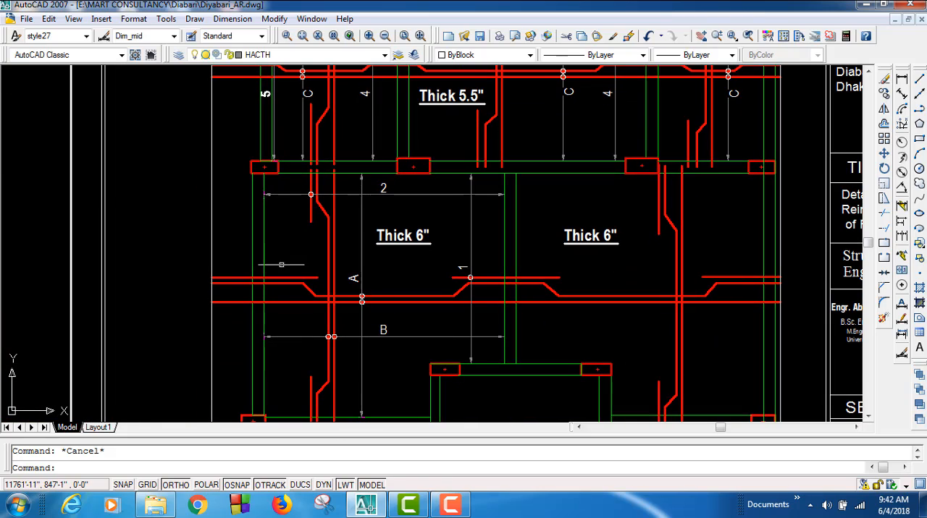
{"action": "mouse_move", "coordinate": [432, 324]}
{"action": "middle_mouse_down"}
{"action": "mouse_move", "coordinate": [376, 253]}
{"action": "mouse_move", "coordinate": [613, 196]}
{"action": "mouse_move", "coordinate": [579, 155]}
{"action": "middle_mouse_up"}
{"action": "middle_click_drag", "start_coordinate": [480, 233], "coordinate": [443, 173]}
{"action": "mouse_move", "coordinate": [657, 234]}
{"action": "middle_mouse_down"}
{"action": "mouse_move", "coordinate": [604, 245]}
{"action": "mouse_move", "coordinate": [610, 259]}
{"action": "middle_mouse_up"}
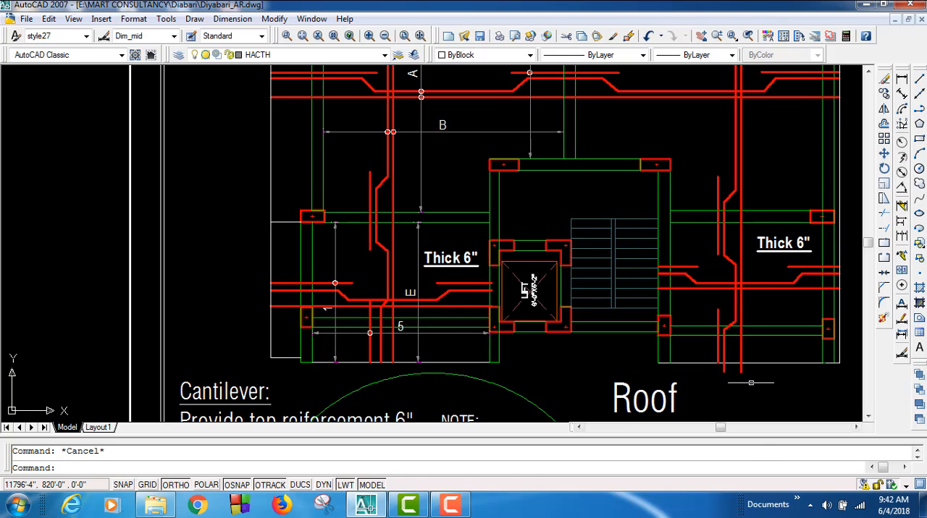
Step: Shorten the straight bar and the adjacent cranked bar overshooting the lower-right slab edge so both end on the edge line
{"action": "mouse_move", "coordinate": [746, 381]}
{"action": "middle_mouse_down"}
{"action": "mouse_move", "coordinate": [674, 342]}
{"action": "mouse_move", "coordinate": [716, 353]}
{"action": "mouse_move", "coordinate": [720, 343]}
{"action": "middle_mouse_up"}
{"action": "scroll", "coordinate": [704, 338], "scroll_direction": "up", "scroll_amount": 8}
{"action": "left_click", "coordinate": [715, 331]}
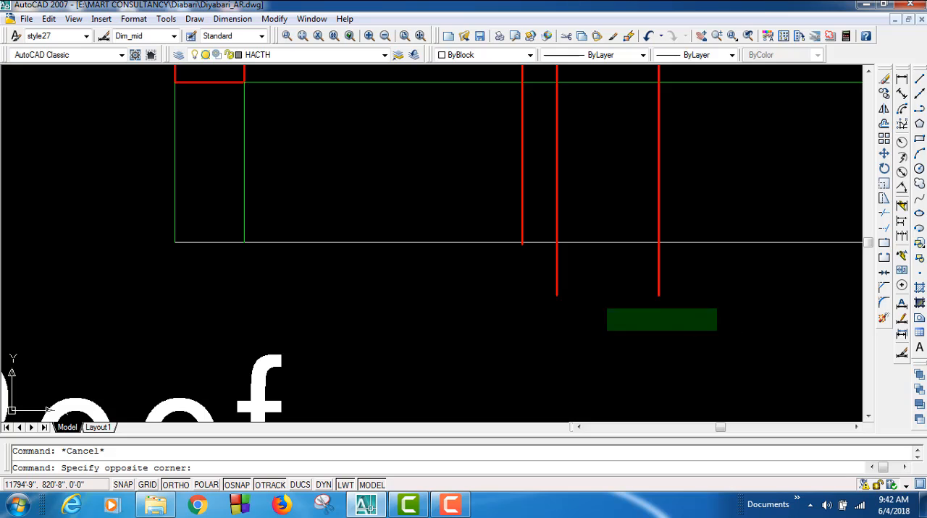
{"action": "left_click", "coordinate": [507, 276]}
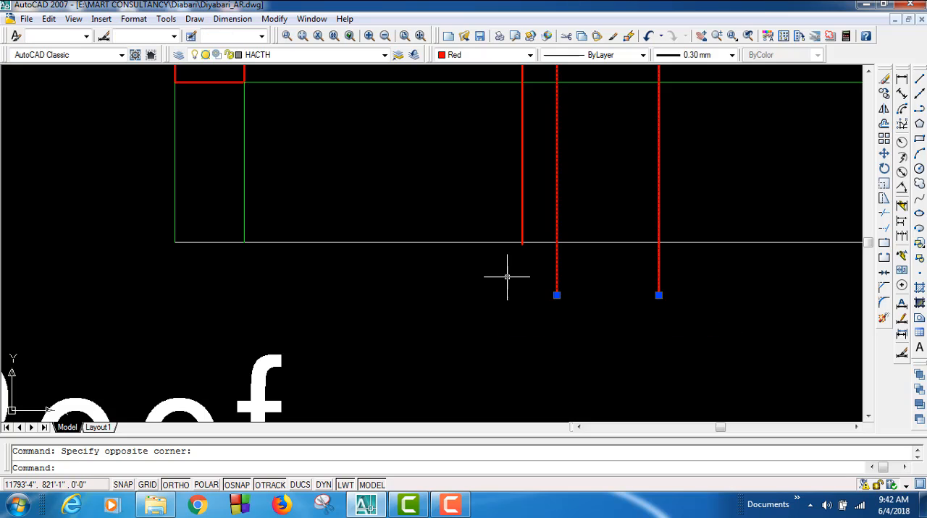
{"action": "left_click", "coordinate": [658, 295]}
{"action": "left_click", "coordinate": [658, 242]}
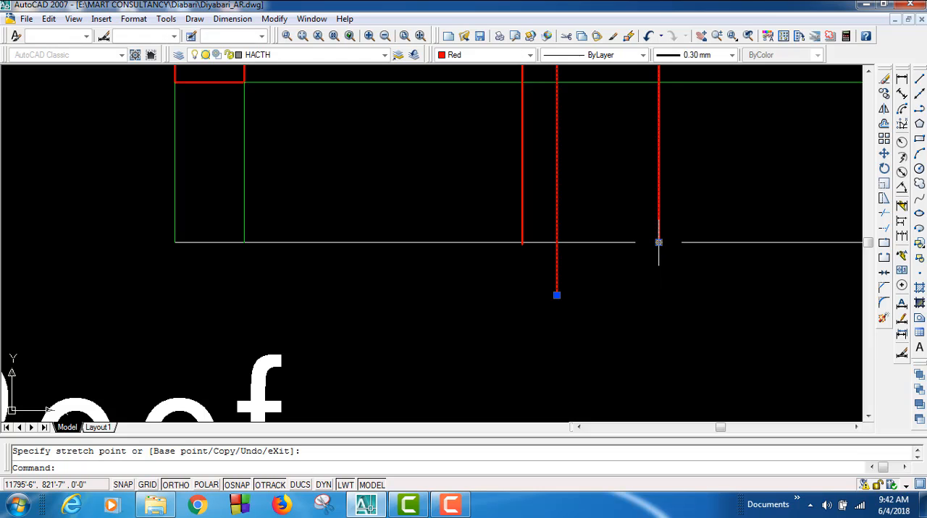
{"action": "left_click", "coordinate": [556, 295]}
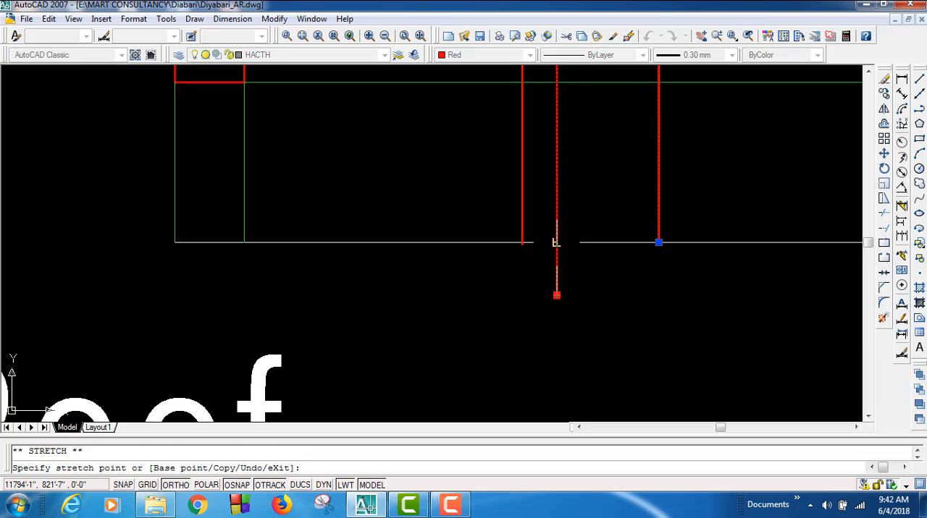
{"action": "left_click", "coordinate": [555, 242]}
Step: Shorten the remaining extra top bar beside them so its lower end meets the lower-right slab edge
{"action": "scroll", "coordinate": [519, 243], "scroll_direction": "up", "scroll_amount": 12}
{"action": "left_click", "coordinate": [569, 293]}
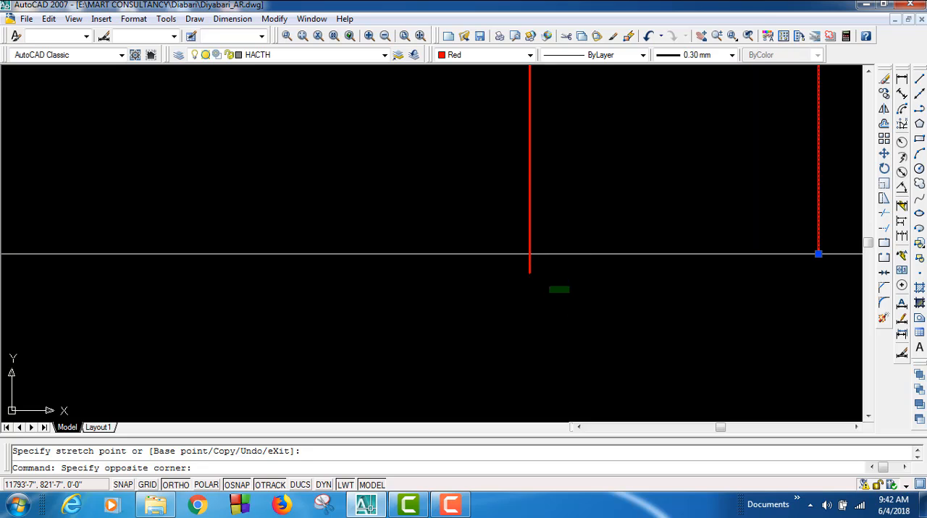
{"action": "left_click", "coordinate": [527, 268]}
{"action": "left_click", "coordinate": [530, 273]}
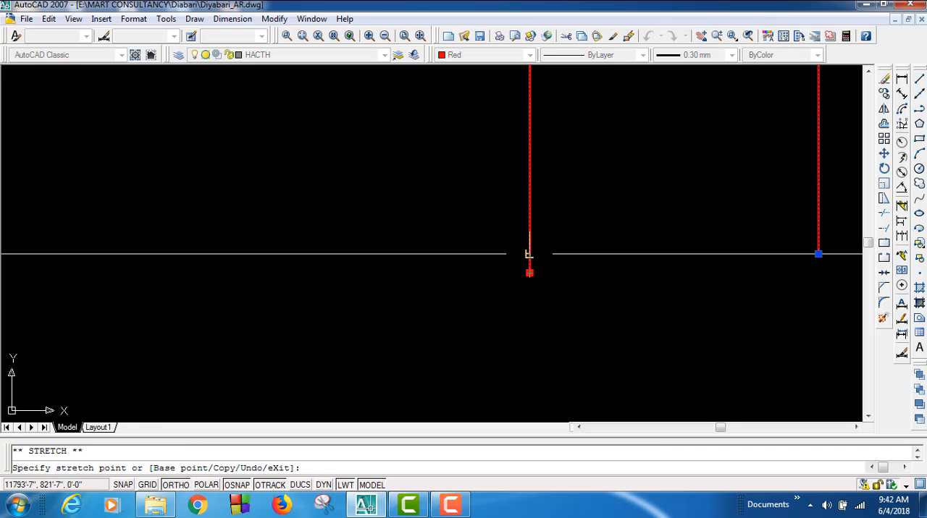
{"action": "scroll", "coordinate": [586, 362], "scroll_direction": "down", "scroll_amount": 4}
{"action": "scroll", "coordinate": [586, 362], "scroll_direction": "down", "scroll_amount": 5}
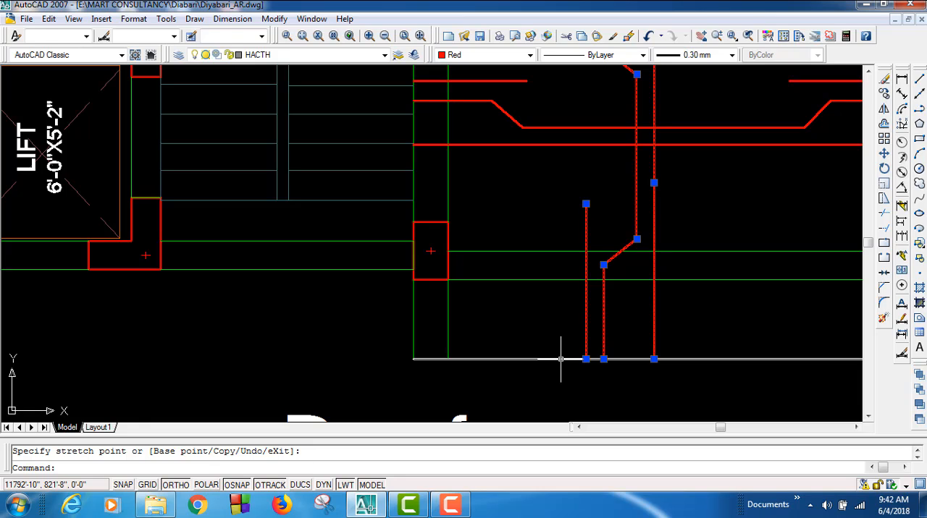
{"action": "key", "text": "Escape"}
{"action": "key", "text": "Escape"}
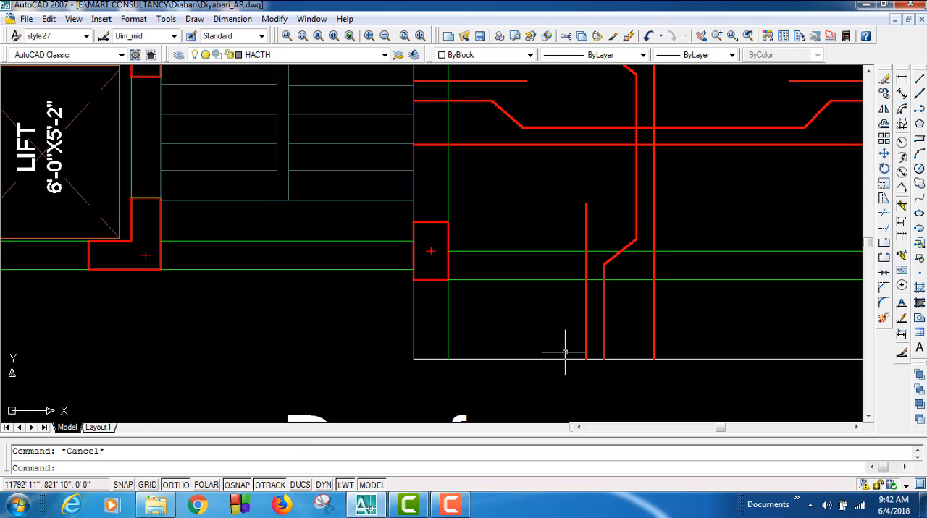
Step: Check the vertical bar ends along the lower slab edges on both sides of the lift and stair
{"action": "left_click", "coordinate": [622, 252]}
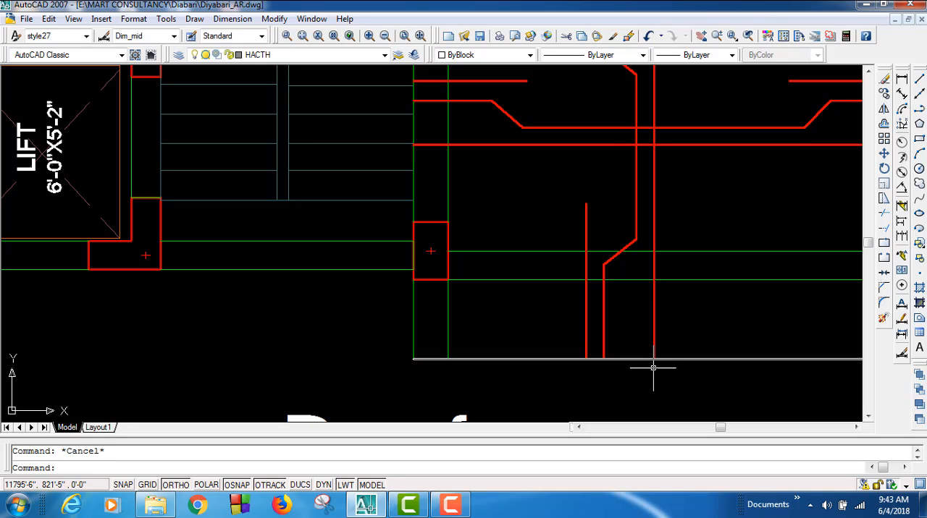
{"action": "scroll", "coordinate": [651, 360], "scroll_direction": "down", "scroll_amount": 2}
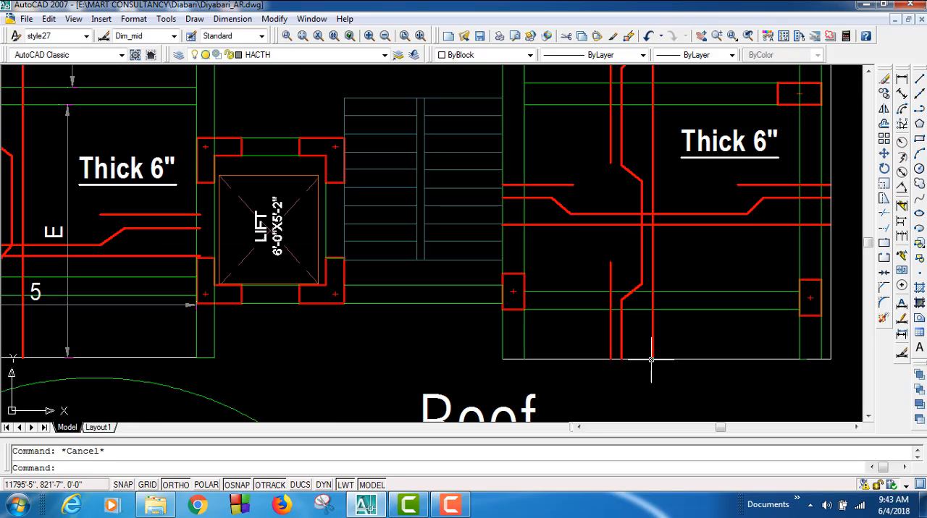
{"action": "middle_click_drag", "start_coordinate": [296, 351], "coordinate": [420, 376]}
{"action": "scroll", "coordinate": [320, 325], "scroll_direction": "up", "scroll_amount": 5}
{"action": "middle_click_drag", "start_coordinate": [321, 280], "coordinate": [329, 300]}
{"action": "scroll", "coordinate": [322, 280], "scroll_direction": "down", "scroll_amount": 4}
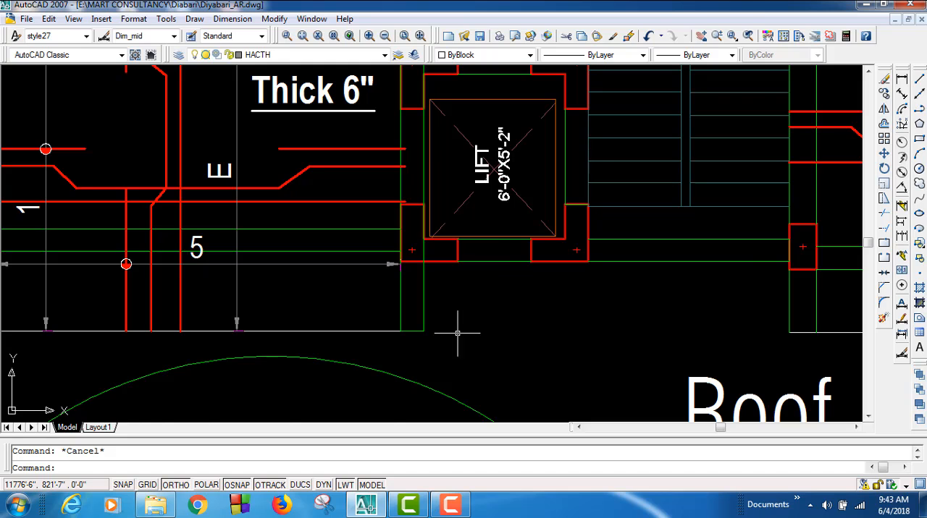
{"action": "scroll", "coordinate": [441, 318], "scroll_direction": "down", "scroll_amount": 1}
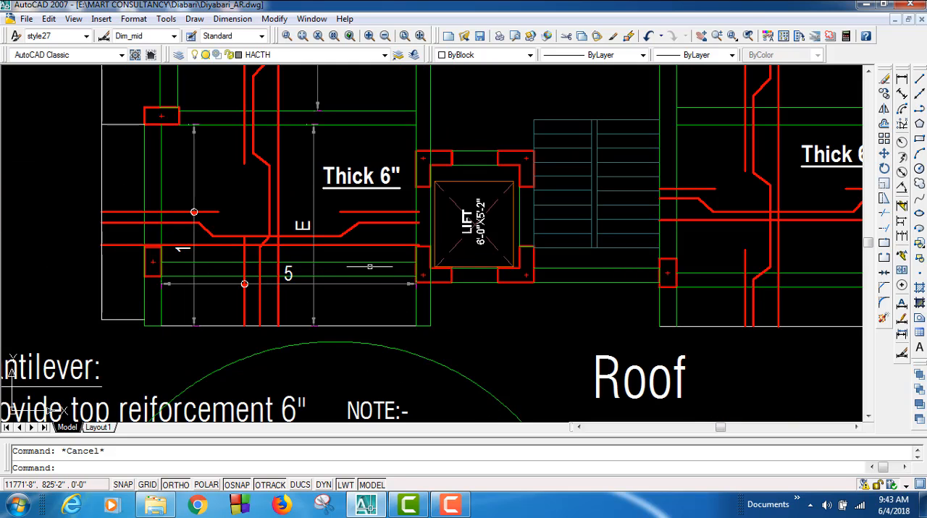
Step: Examine the reinforcement in the 6" thick panels and the bottom and top bar notes below the roof plan
{"action": "middle_click_drag", "start_coordinate": [545, 152], "coordinate": [509, 324]}
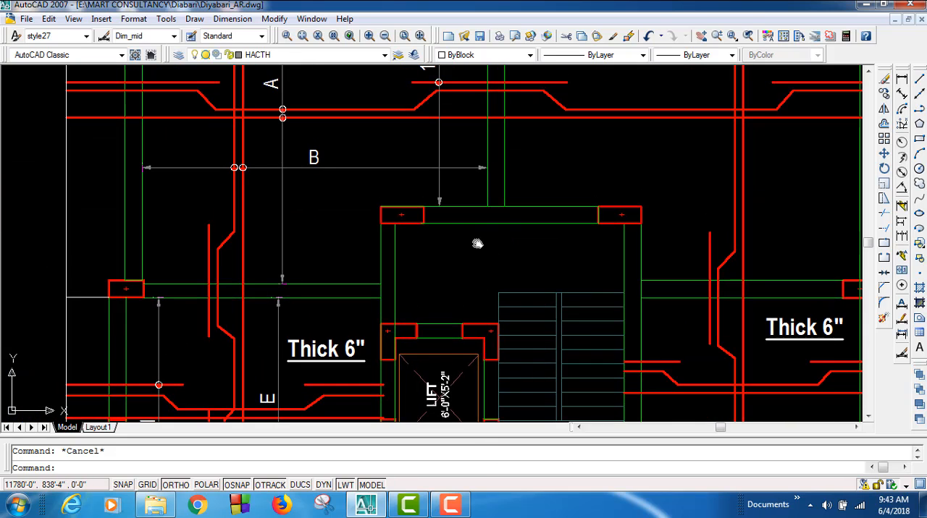
{"action": "middle_click_drag", "start_coordinate": [477, 244], "coordinate": [479, 398]}
{"action": "middle_click_drag", "start_coordinate": [538, 289], "coordinate": [501, 393]}
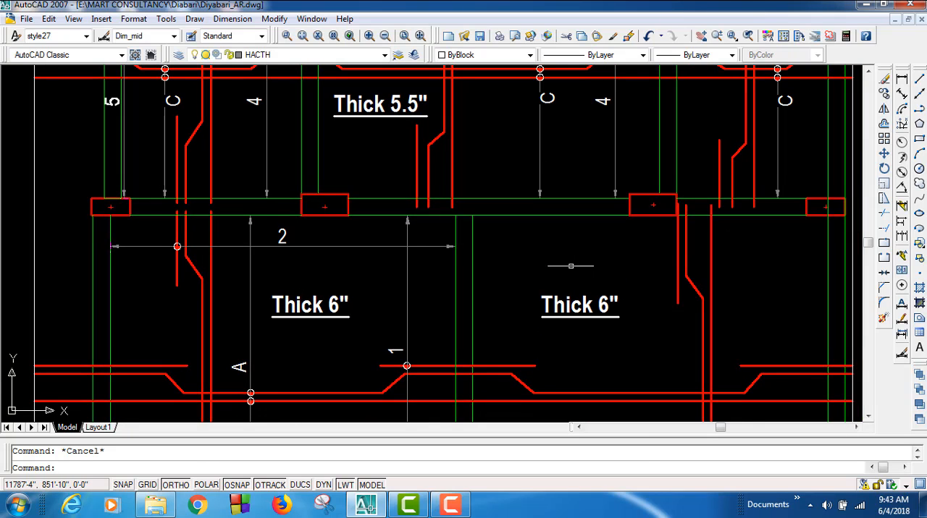
{"action": "mouse_move", "coordinate": [588, 321]}
{"action": "middle_mouse_down"}
{"action": "mouse_move", "coordinate": [533, 278]}
{"action": "mouse_move", "coordinate": [631, 295]}
{"action": "mouse_move", "coordinate": [645, 375]}
{"action": "mouse_move", "coordinate": [625, 142]}
{"action": "mouse_move", "coordinate": [617, 147]}
{"action": "middle_mouse_up"}
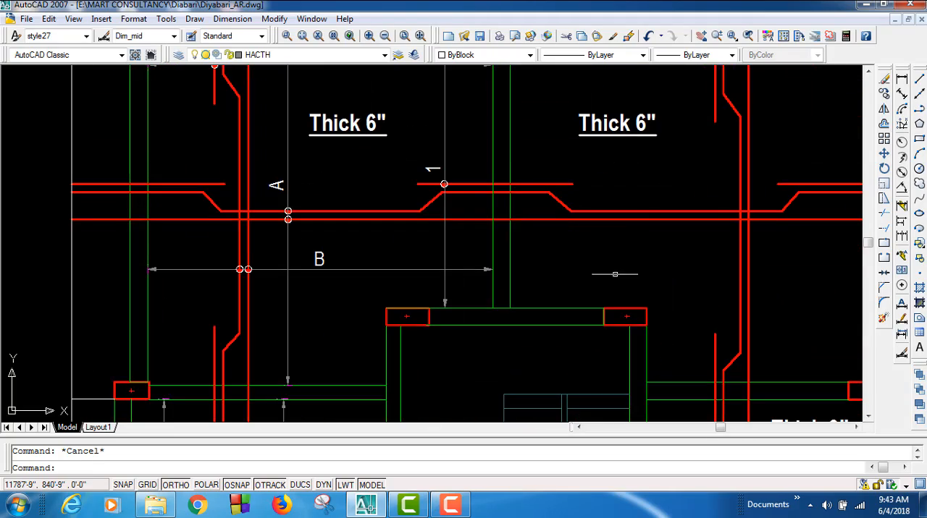
{"action": "middle_click_drag", "start_coordinate": [569, 352], "coordinate": [601, 118]}
{"action": "middle_click_drag", "start_coordinate": [532, 315], "coordinate": [528, 179]}
{"action": "middle_click_drag", "start_coordinate": [508, 298], "coordinate": [494, 226]}
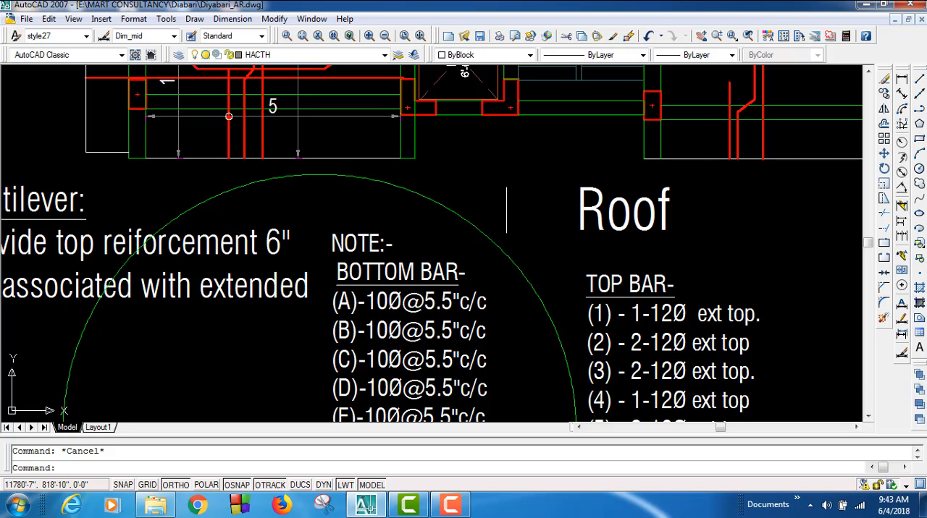
{"action": "scroll", "coordinate": [507, 210], "scroll_direction": "down", "scroll_amount": 4}
{"action": "scroll", "coordinate": [490, 256], "scroll_direction": "up", "scroll_amount": 3}
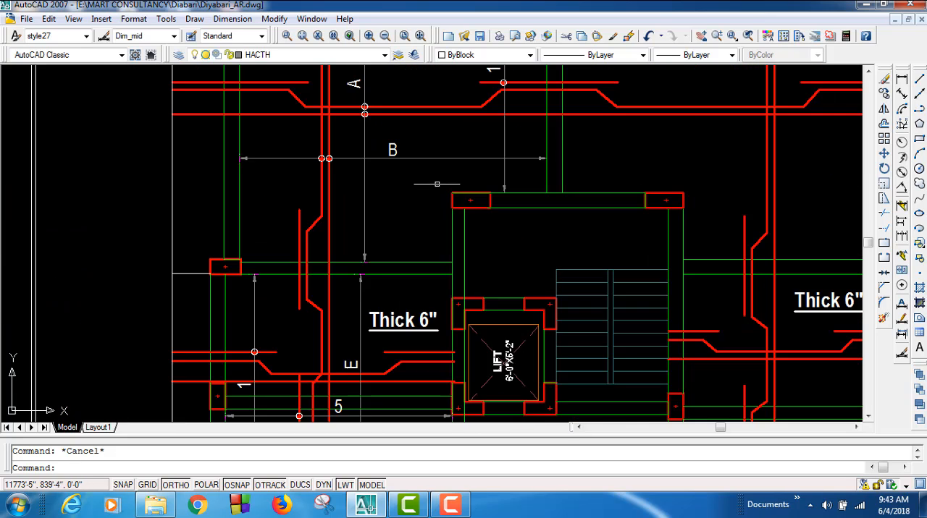
Step: Review the bar layout from the 5.5" thick upper panels down to the panel left of the lift
{"action": "mouse_move", "coordinate": [436, 184]}
{"action": "middle_mouse_down"}
{"action": "mouse_move", "coordinate": [463, 264]}
{"action": "mouse_move", "coordinate": [459, 310]}
{"action": "middle_mouse_up"}
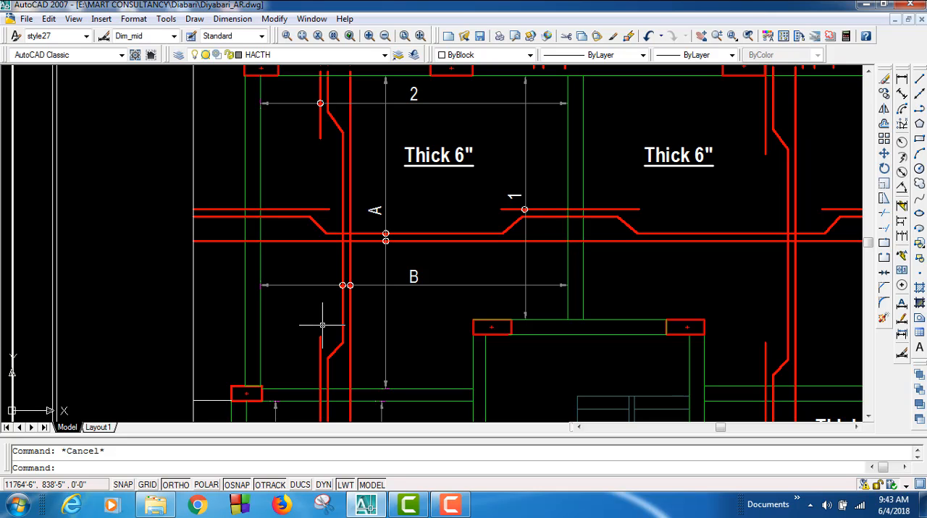
{"action": "scroll", "coordinate": [322, 325], "scroll_direction": "down", "scroll_amount": 2}
{"action": "mouse_move", "coordinate": [497, 192]}
{"action": "middle_mouse_down"}
{"action": "mouse_move", "coordinate": [478, 292]}
{"action": "mouse_move", "coordinate": [485, 322]}
{"action": "middle_mouse_up"}
{"action": "scroll", "coordinate": [506, 195], "scroll_direction": "up", "scroll_amount": 1}
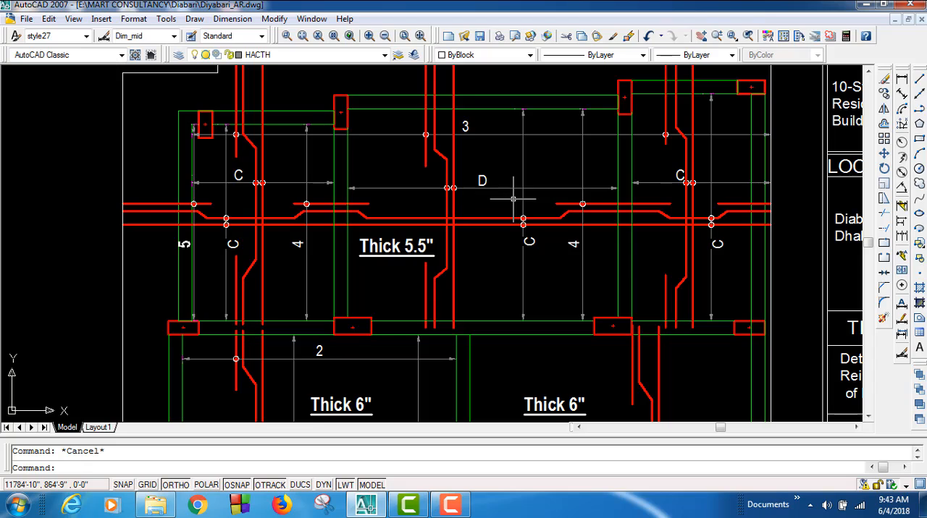
{"action": "scroll", "coordinate": [513, 199], "scroll_direction": "down", "scroll_amount": 3}
{"action": "scroll", "coordinate": [486, 284], "scroll_direction": "up", "scroll_amount": 2}
{"action": "middle_click_drag", "start_coordinate": [471, 307], "coordinate": [471, 98]}
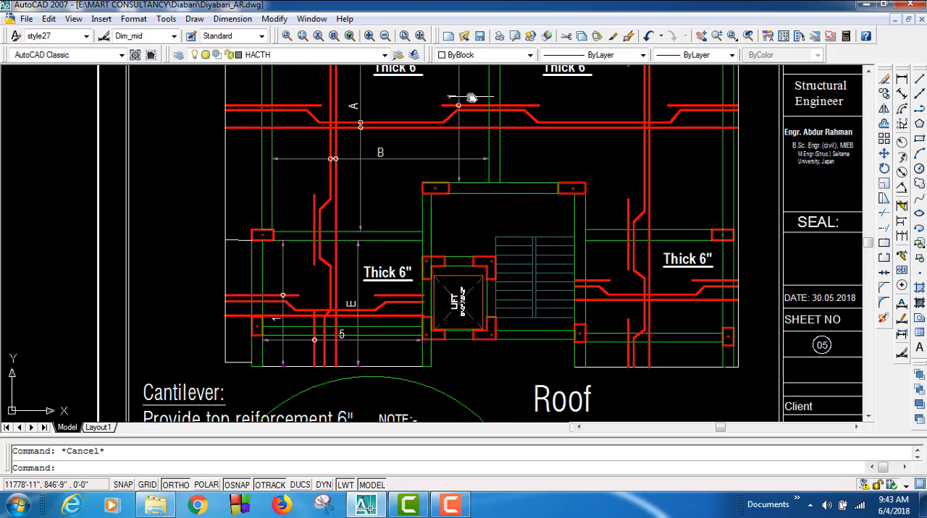
{"action": "middle_click_drag", "start_coordinate": [375, 325], "coordinate": [426, 246]}
{"action": "scroll", "coordinate": [417, 246], "scroll_direction": "up", "scroll_amount": 2}
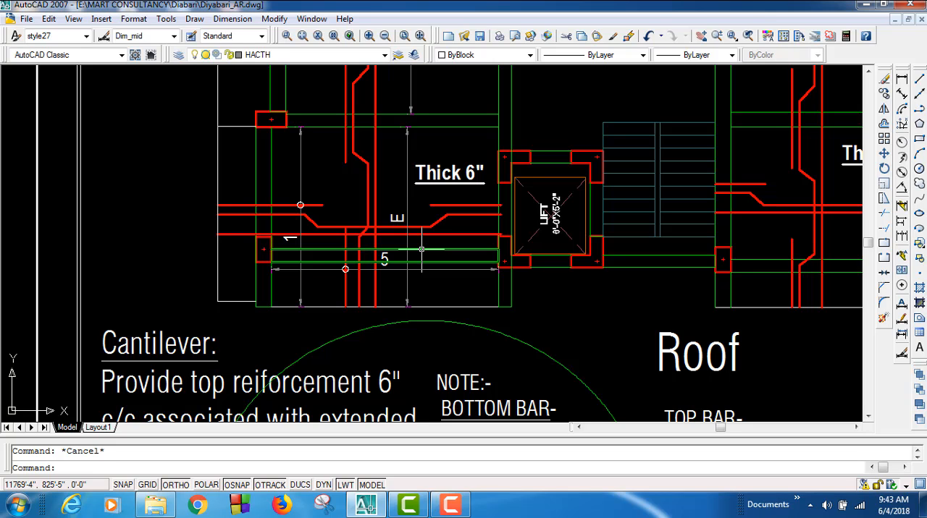
Step: Delete the large green circle surrounding the bottom bar notes below the roof plan
{"action": "middle_click_drag", "start_coordinate": [421, 249], "coordinate": [399, 116]}
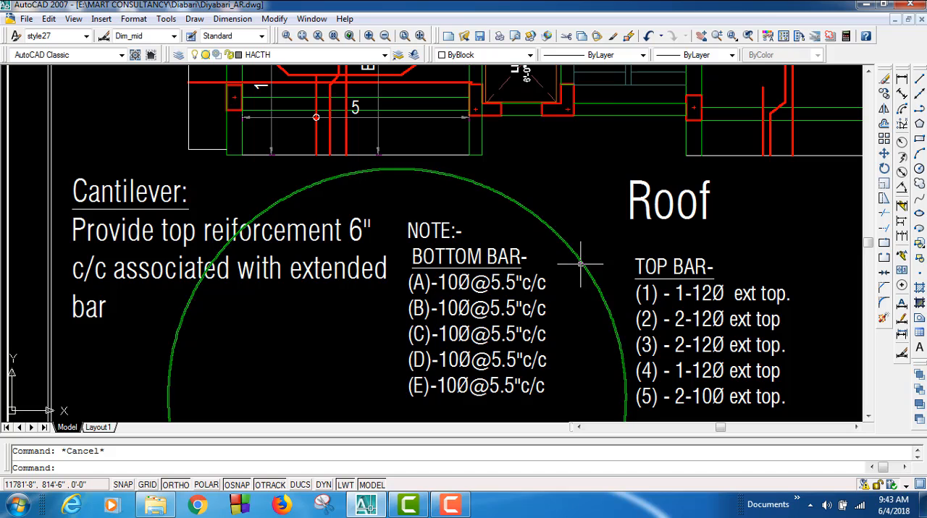
{"action": "middle_click_drag", "start_coordinate": [598, 295], "coordinate": [542, 192]}
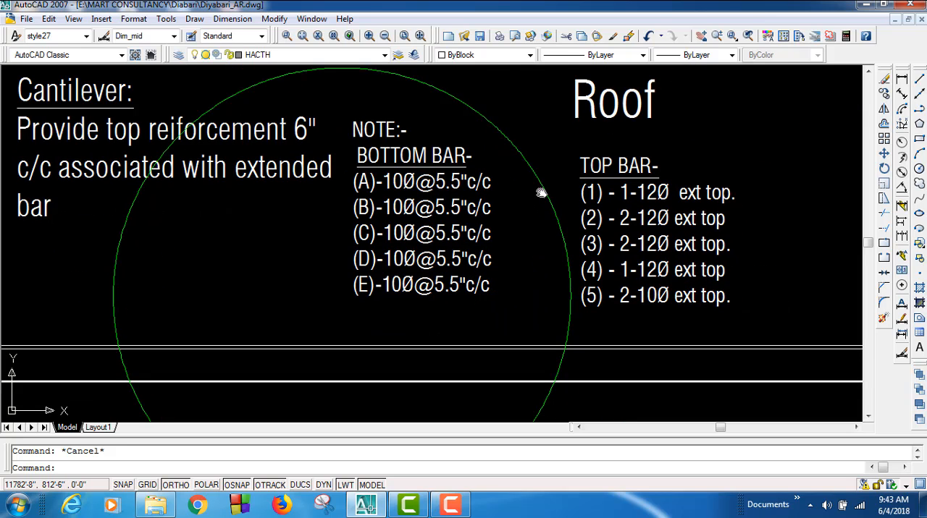
{"action": "left_click", "coordinate": [520, 145]}
{"action": "left_click", "coordinate": [461, 103]}
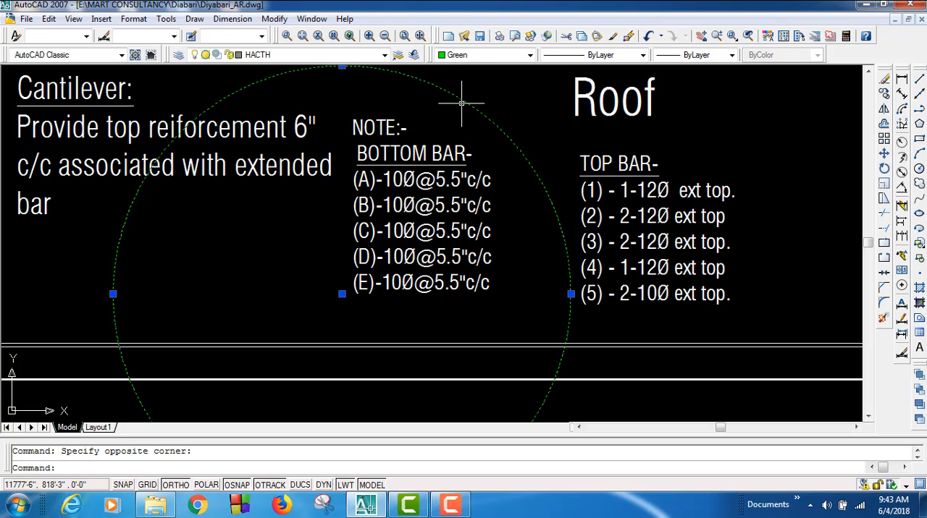
{"action": "key", "text": "Delete"}
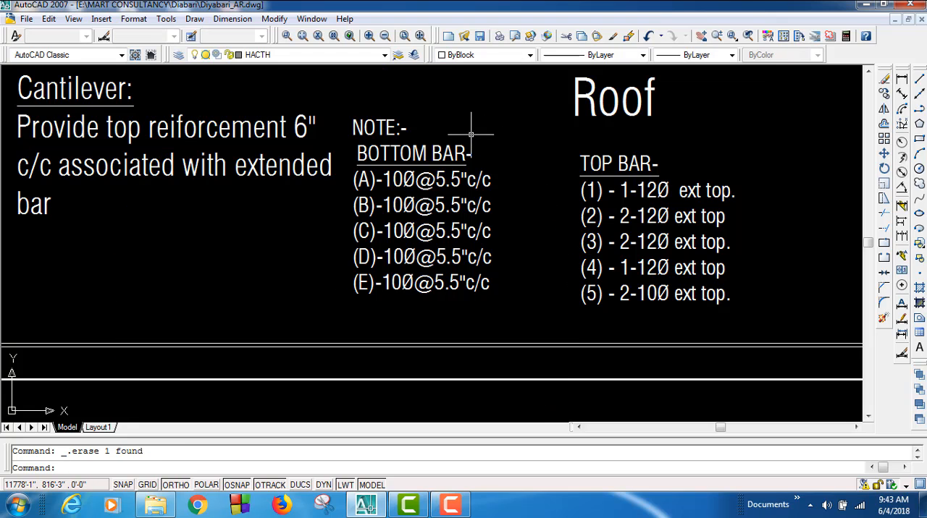
Step: Examine the bar layout on the slab plan below the roof sheet, from its upper edge down to the 6" thick panels
{"action": "scroll", "coordinate": [485, 156], "scroll_direction": "down", "scroll_amount": 5}
{"action": "scroll", "coordinate": [506, 174], "scroll_direction": "up", "scroll_amount": 8}
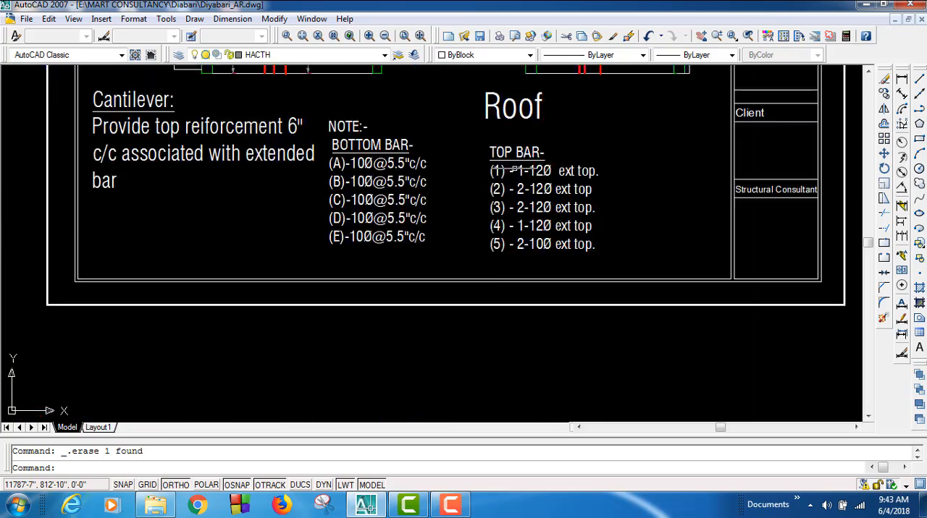
{"action": "middle_click_drag", "start_coordinate": [263, 274], "coordinate": [459, 31]}
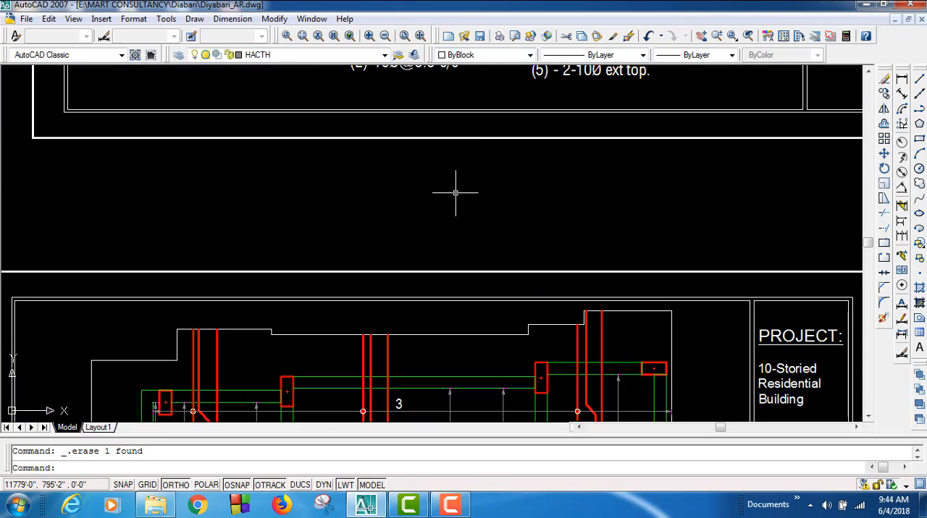
{"action": "mouse_move", "coordinate": [455, 191]}
{"action": "middle_mouse_down"}
{"action": "mouse_move", "coordinate": [548, 196]}
{"action": "mouse_move", "coordinate": [606, 136]}
{"action": "mouse_move", "coordinate": [596, 109]}
{"action": "middle_mouse_up"}
{"action": "scroll", "coordinate": [760, 147], "scroll_direction": "up", "scroll_amount": 3}
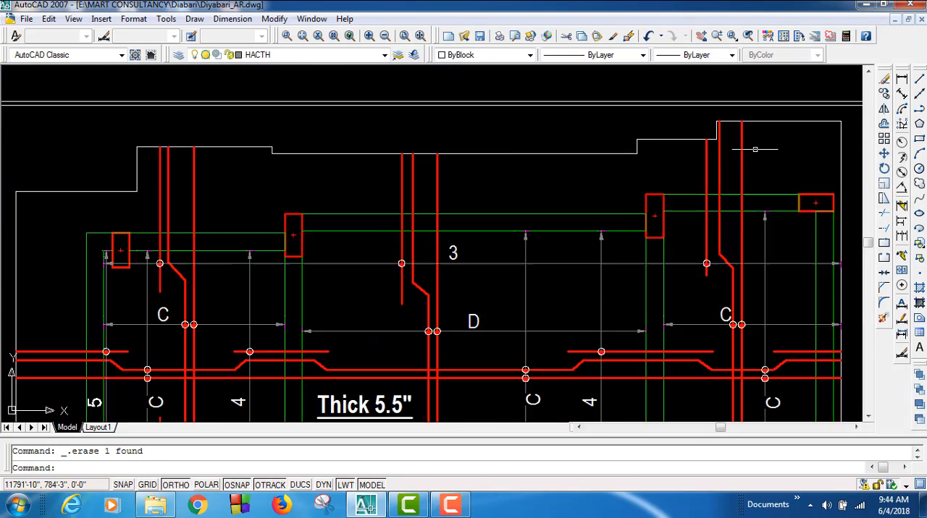
{"action": "scroll", "coordinate": [754, 150], "scroll_direction": "down", "scroll_amount": 2}
{"action": "mouse_move", "coordinate": [313, 283]}
{"action": "middle_mouse_down"}
{"action": "mouse_move", "coordinate": [354, 188]}
{"action": "mouse_move", "coordinate": [369, 74]}
{"action": "mouse_move", "coordinate": [356, 28]}
{"action": "middle_mouse_up"}
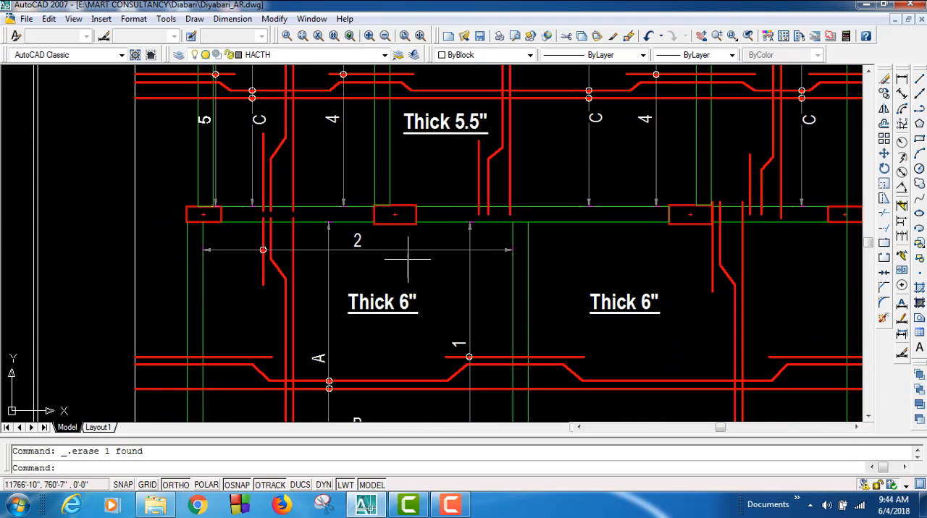
{"action": "mouse_move", "coordinate": [408, 258]}
{"action": "middle_mouse_down"}
{"action": "mouse_move", "coordinate": [389, 141]}
{"action": "mouse_move", "coordinate": [405, 231]}
{"action": "middle_mouse_up"}
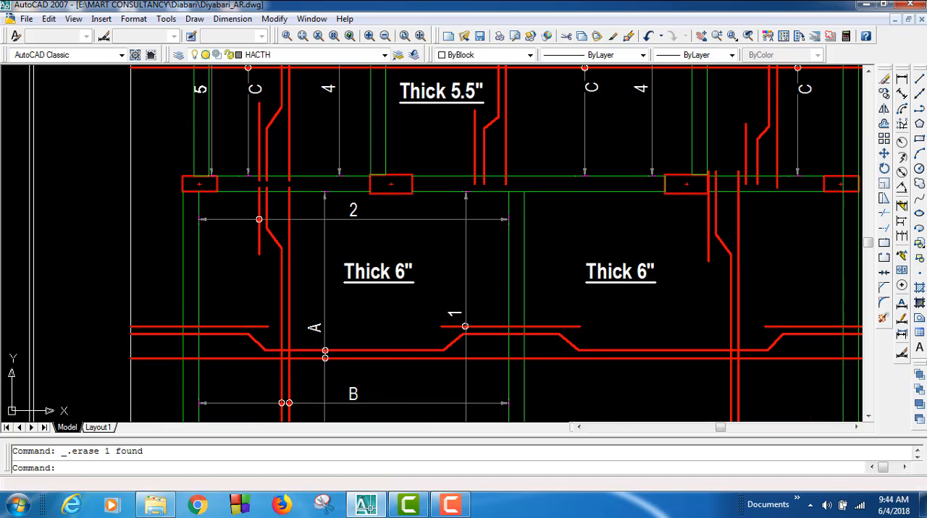
Step: Start a polyline at the lower-left corner of the leftmost middle-row column and run it about 7'-7" horizontally left past the slab edge
{"action": "left_click", "coordinate": [917, 110]}
{"action": "scroll", "coordinate": [156, 204], "scroll_direction": "up", "scroll_amount": 9}
{"action": "middle_click_drag", "start_coordinate": [337, 152], "coordinate": [150, 378]}
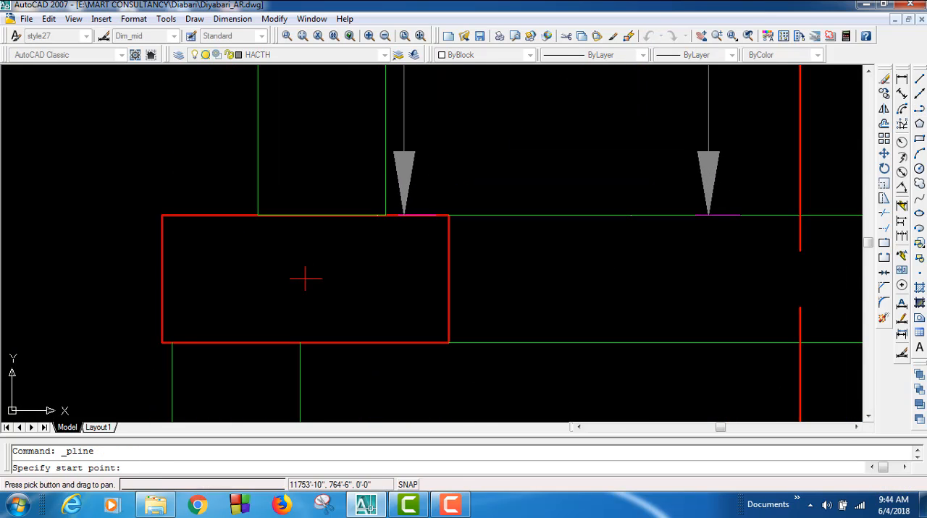
{"action": "left_click", "coordinate": [161, 343]}
{"action": "scroll", "coordinate": [175, 299], "scroll_direction": "down", "scroll_amount": 6}
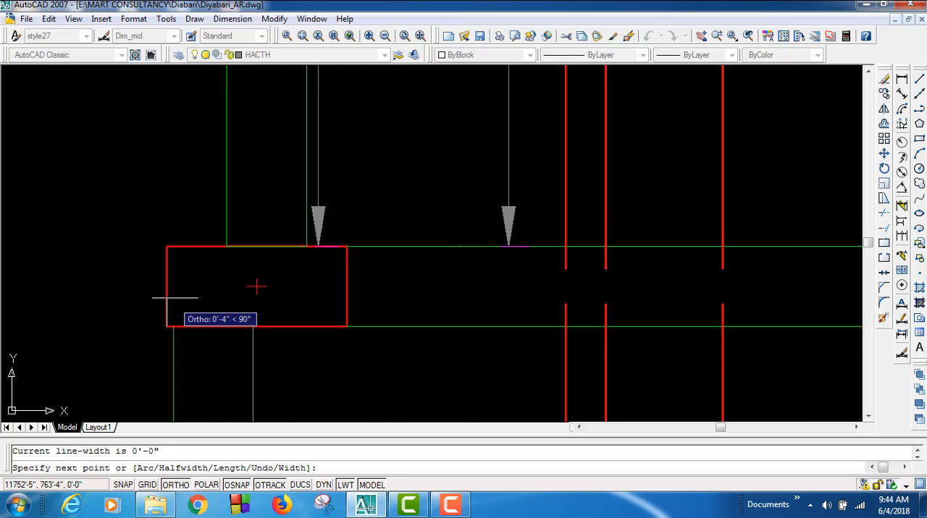
{"action": "middle_click_drag", "start_coordinate": [165, 326], "coordinate": [281, 26]}
{"action": "scroll", "coordinate": [292, 66], "scroll_direction": "down", "scroll_amount": 4}
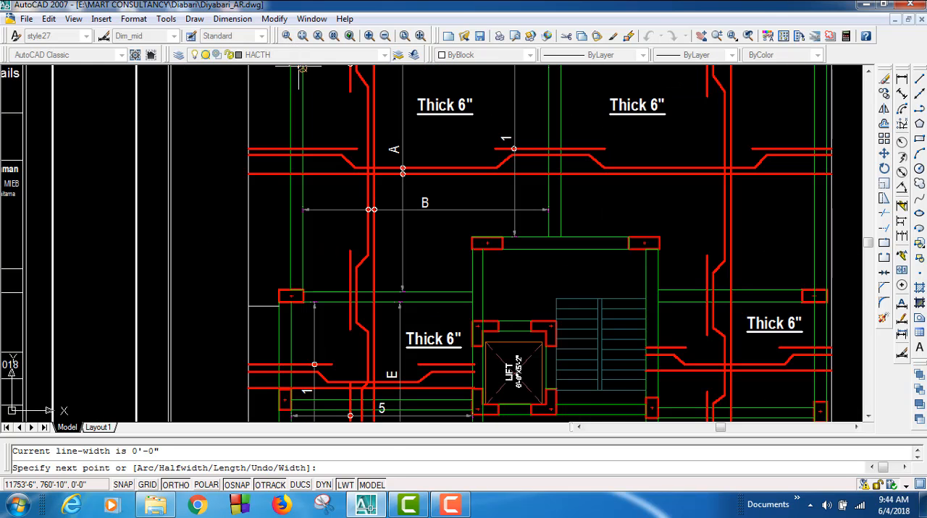
{"action": "mouse_move", "coordinate": [299, 76]}
{"action": "middle_mouse_down"}
{"action": "mouse_move", "coordinate": [311, 82]}
{"action": "mouse_move", "coordinate": [310, 219]}
{"action": "middle_mouse_up"}
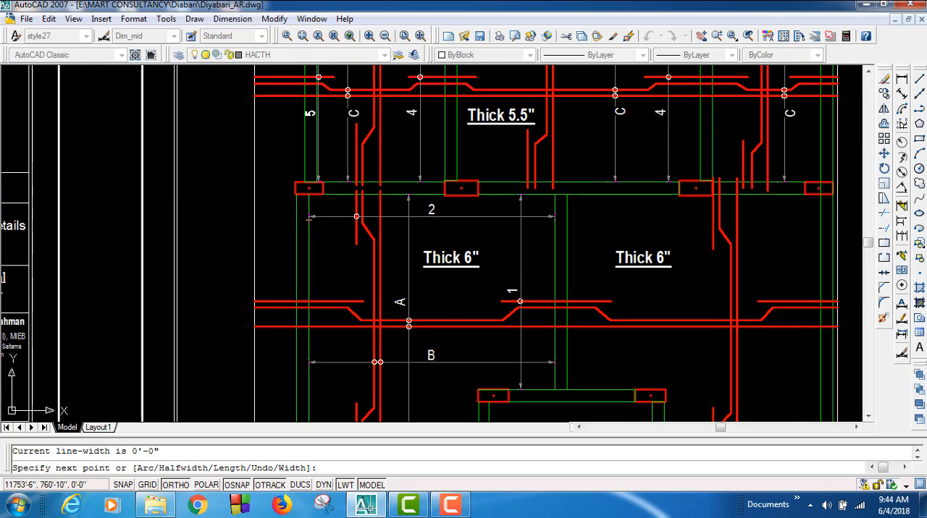
{"action": "left_click", "coordinate": [201, 194]}
Step: Run the polyline horizontally right across the whole slab to just beyond its right edge and finish it
{"action": "middle_click_drag", "start_coordinate": [555, 227], "coordinate": [434, 228]}
{"action": "scroll", "coordinate": [435, 228], "scroll_direction": "down", "scroll_amount": 2}
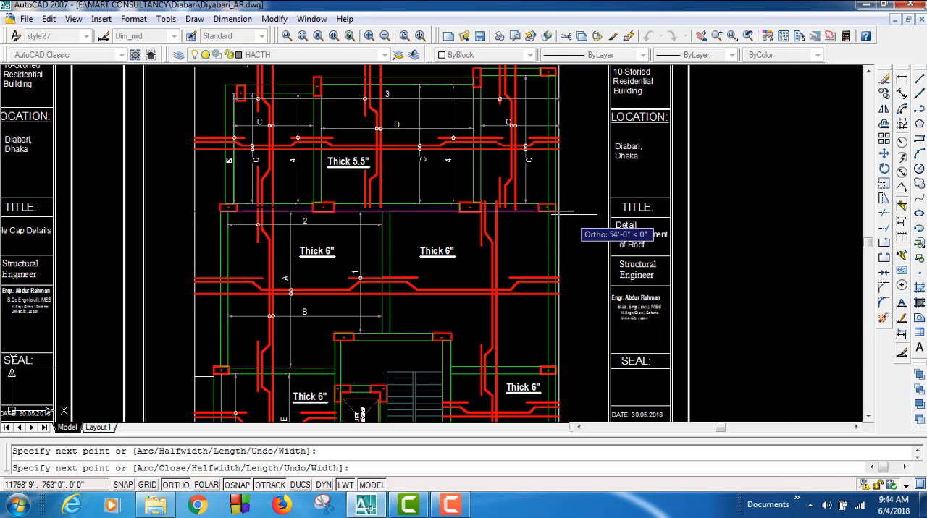
{"action": "scroll", "coordinate": [562, 211], "scroll_direction": "up", "scroll_amount": 6}
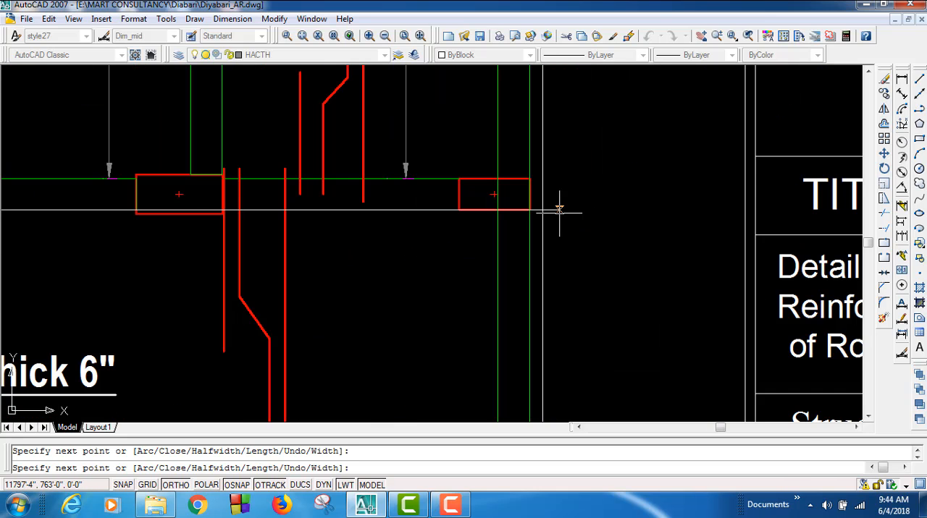
{"action": "middle_click_drag", "start_coordinate": [559, 210], "coordinate": [880, 188]}
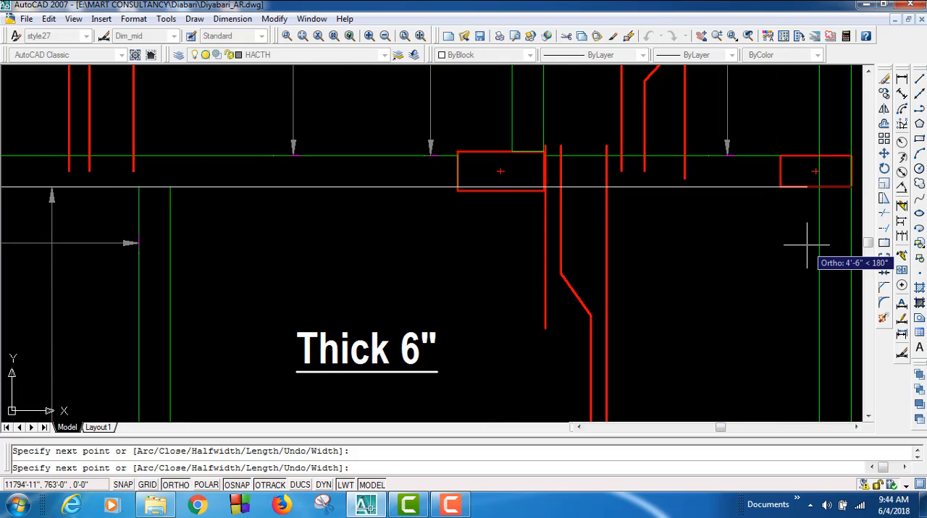
{"action": "key", "text": "Escape"}
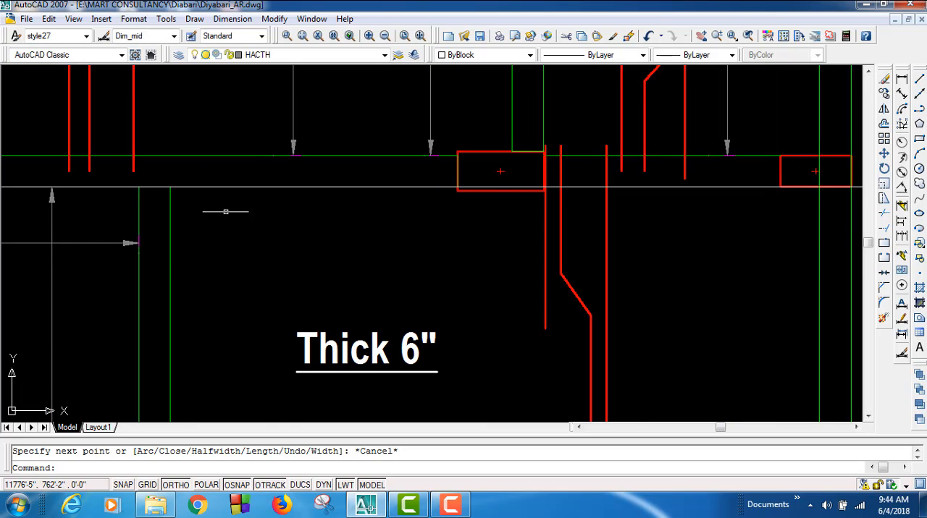
Step: Move the second column of the middle row up so its bottom edge sits on the horizontal reference line
{"action": "middle_click_drag", "start_coordinate": [226, 212], "coordinate": [632, 229]}
{"action": "scroll", "coordinate": [262, 199], "scroll_direction": "up", "scroll_amount": 5}
{"action": "scroll", "coordinate": [273, 241], "scroll_direction": "up", "scroll_amount": 3}
{"action": "left_click", "coordinate": [273, 241]}
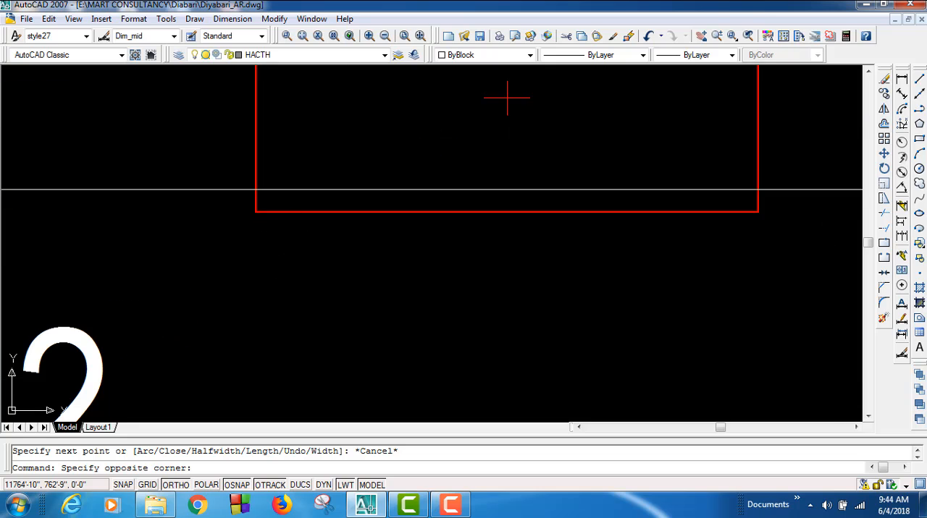
{"action": "left_click", "coordinate": [234, 195]}
{"action": "left_click", "coordinate": [884, 154]}
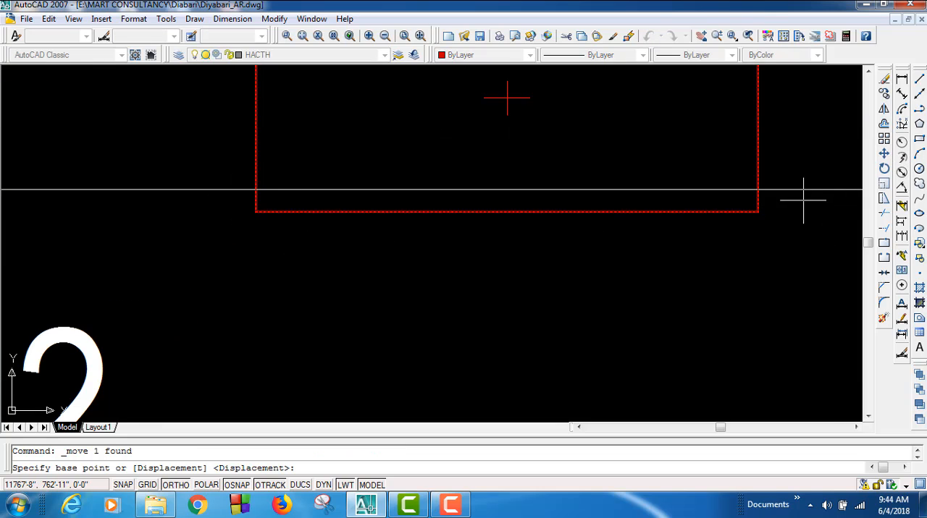
{"action": "left_click", "coordinate": [758, 212]}
{"action": "left_click", "coordinate": [758, 190]}
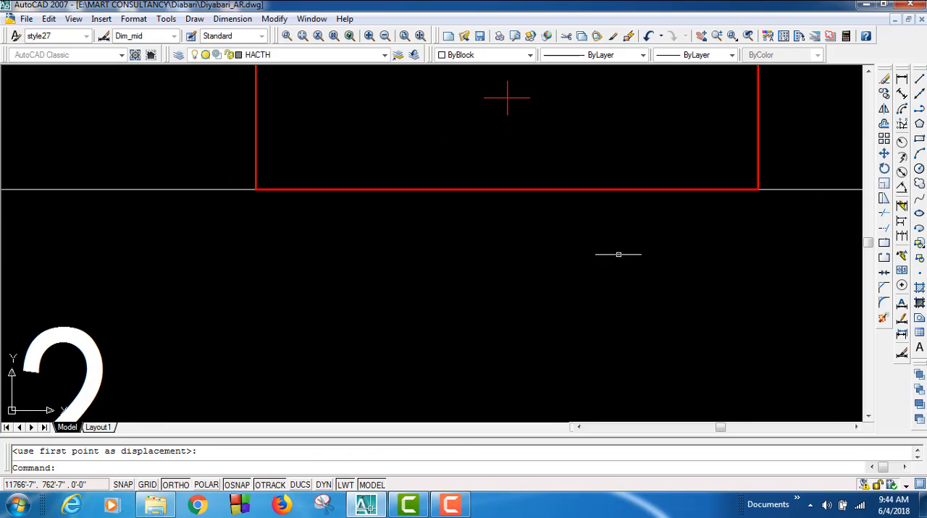
Step: Move the green vertical beam outline above the second column up so its lower end meets the column's top edge
{"action": "scroll", "coordinate": [505, 288], "scroll_direction": "down", "scroll_amount": 4}
{"action": "scroll", "coordinate": [615, 299], "scroll_direction": "down", "scroll_amount": 2}
{"action": "middle_click_drag", "start_coordinate": [747, 303], "coordinate": [588, 319]}
{"action": "scroll", "coordinate": [352, 232], "scroll_direction": "up", "scroll_amount": 6}
{"action": "left_click", "coordinate": [470, 243]}
{"action": "left_click", "coordinate": [410, 267]}
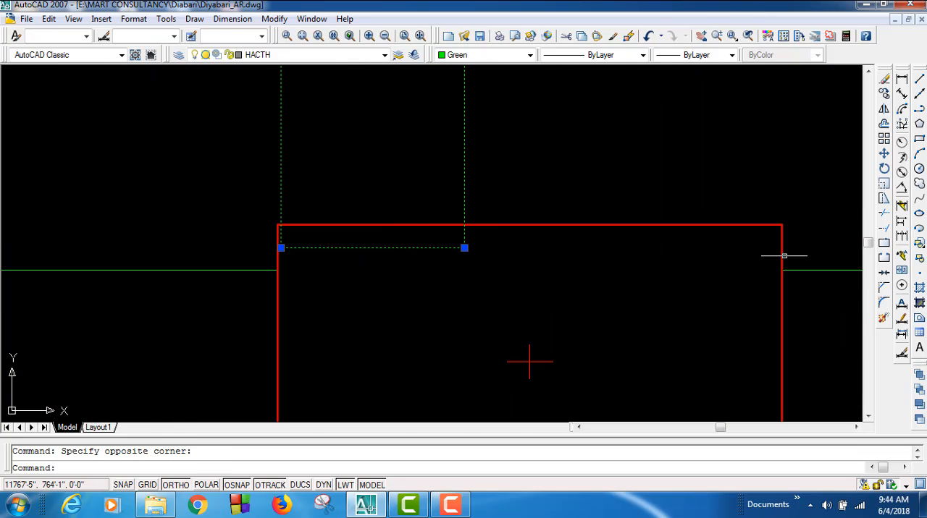
{"action": "left_click", "coordinate": [884, 154]}
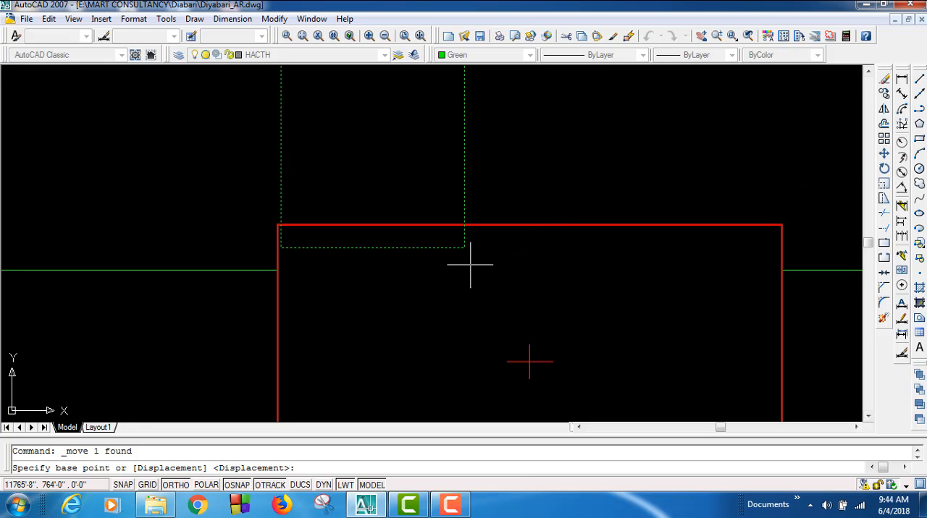
{"action": "scroll", "coordinate": [452, 265], "scroll_direction": "down", "scroll_amount": 6}
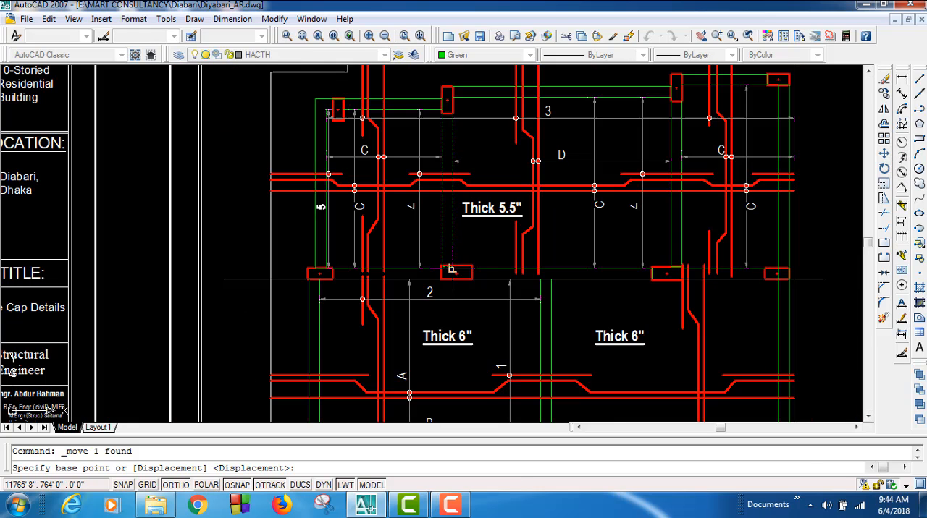
{"action": "scroll", "coordinate": [451, 258], "scroll_direction": "up", "scroll_amount": 6}
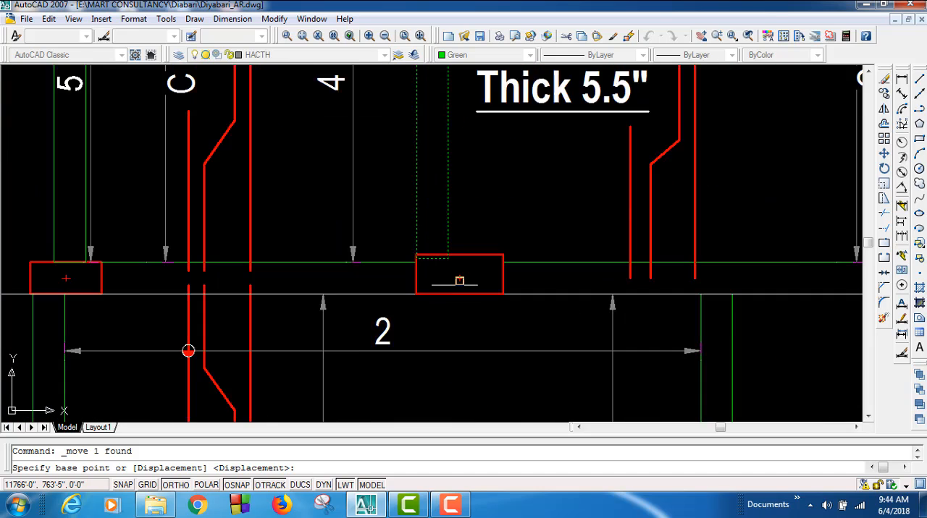
{"action": "scroll", "coordinate": [449, 259], "scroll_direction": "up", "scroll_amount": 3}
{"action": "left_click", "coordinate": [435, 224]}
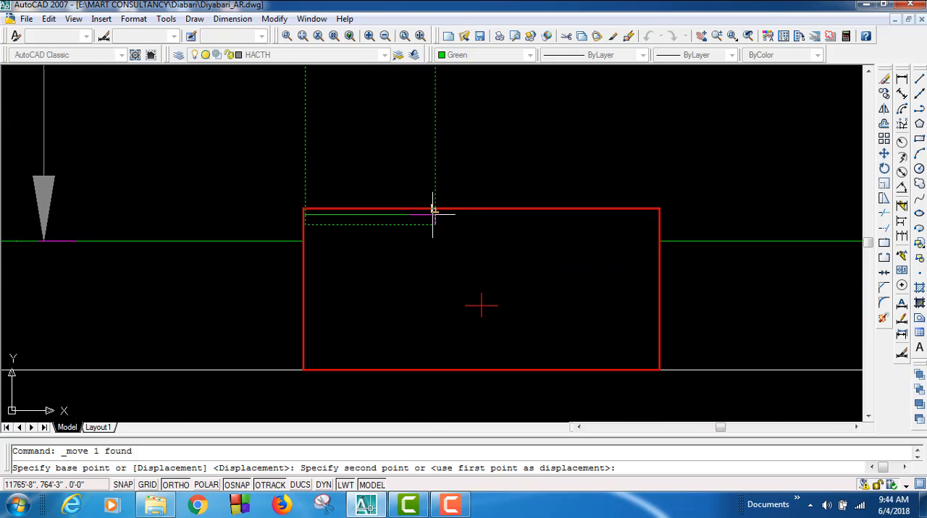
{"action": "left_click", "coordinate": [432, 209]}
{"action": "scroll", "coordinate": [414, 286], "scroll_direction": "down", "scroll_amount": 4}
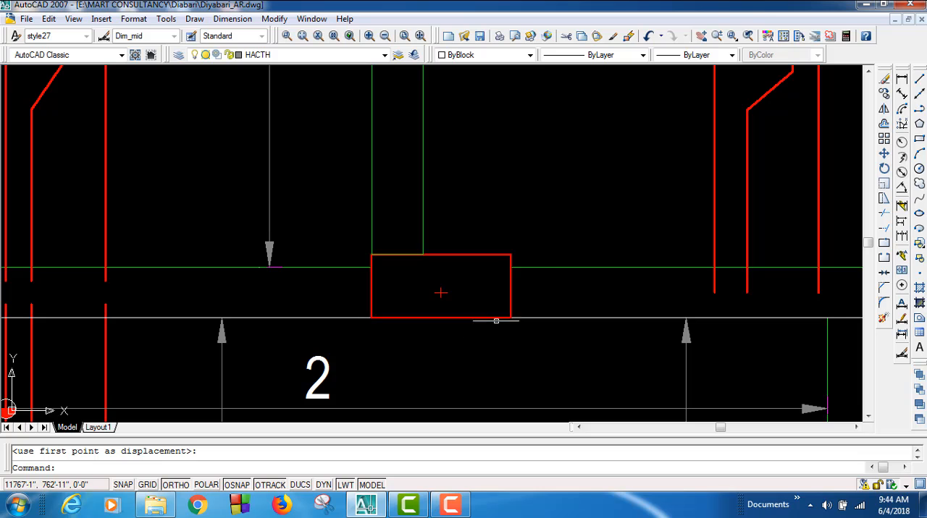
Step: Move the third column of the middle row up so its bottom edge sits on the horizontal reference line
{"action": "scroll", "coordinate": [535, 267], "scroll_direction": "up", "scroll_amount": 5}
{"action": "scroll", "coordinate": [359, 327], "scroll_direction": "down", "scroll_amount": 4}
{"action": "mouse_move", "coordinate": [290, 328]}
{"action": "middle_mouse_down"}
{"action": "mouse_move", "coordinate": [289, 278]}
{"action": "mouse_move", "coordinate": [366, 253]}
{"action": "middle_mouse_up"}
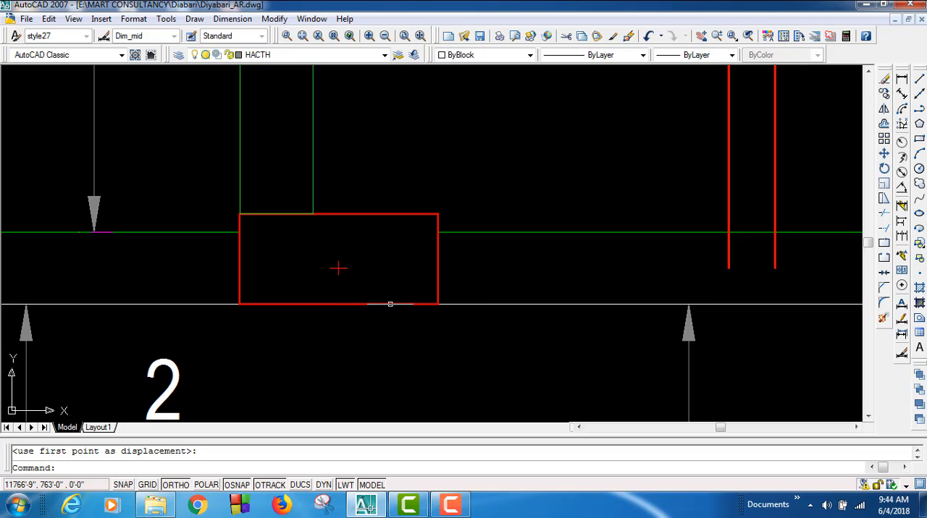
{"action": "middle_click_drag", "start_coordinate": [591, 298], "coordinate": [109, 324]}
{"action": "scroll", "coordinate": [219, 304], "scroll_direction": "down", "scroll_amount": 2}
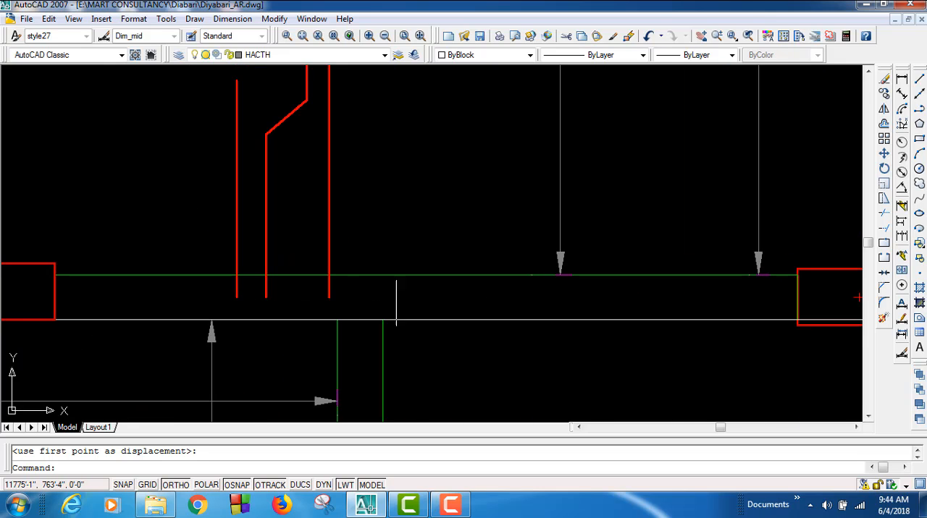
{"action": "middle_click_drag", "start_coordinate": [492, 311], "coordinate": [118, 327]}
{"action": "scroll", "coordinate": [424, 335], "scroll_direction": "up", "scroll_amount": 4}
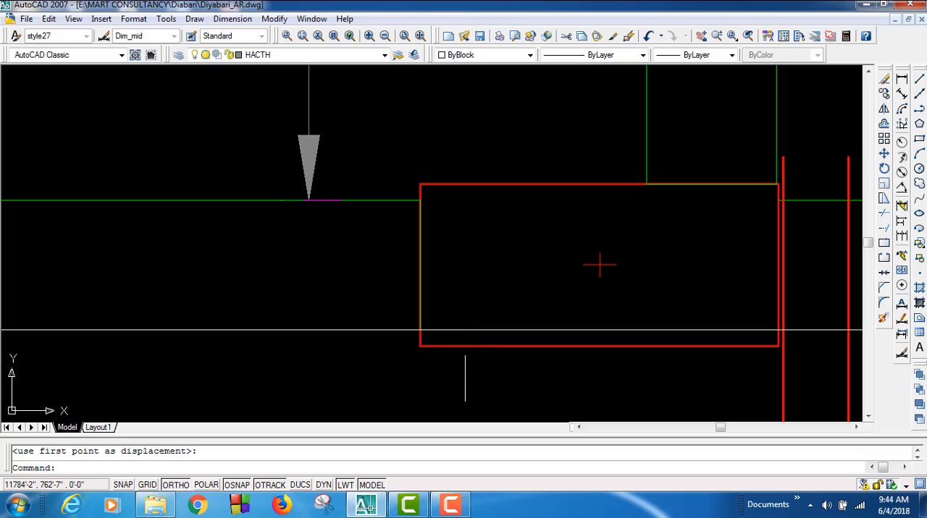
{"action": "left_click", "coordinate": [464, 378]}
{"action": "left_click", "coordinate": [401, 345]}
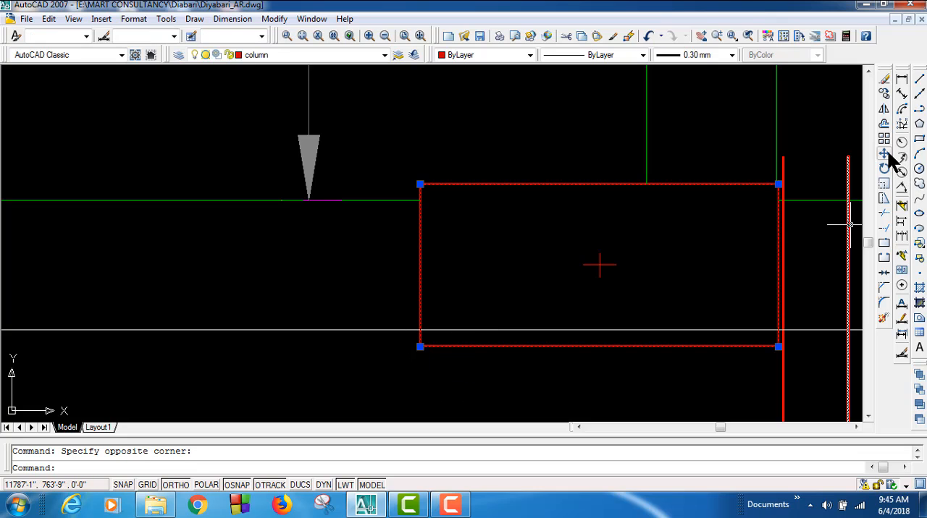
{"action": "left_click", "coordinate": [885, 154]}
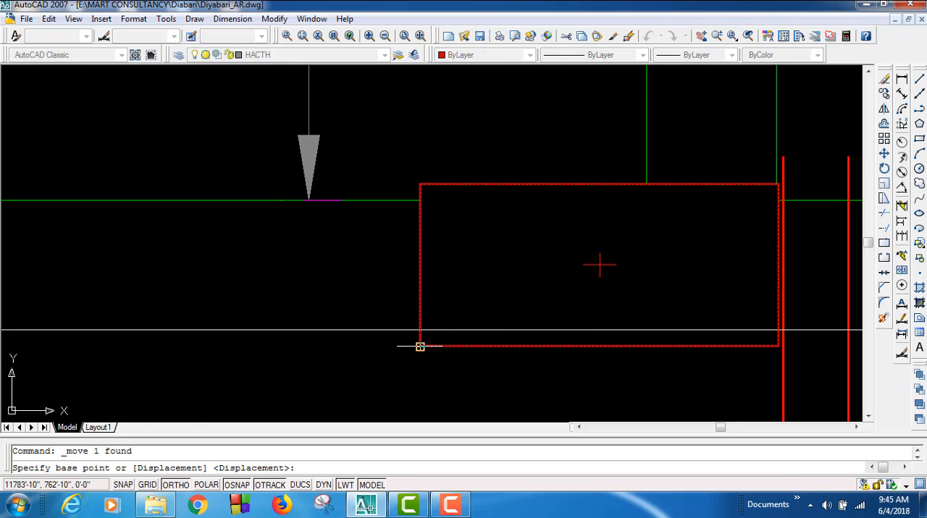
{"action": "left_click", "coordinate": [420, 346]}
{"action": "left_click", "coordinate": [420, 330]}
Step: Move the green vertical beam outline above the third column up so its lower end meets the column's top edge
{"action": "middle_click_drag", "start_coordinate": [693, 280], "coordinate": [570, 383]}
{"action": "left_click", "coordinate": [600, 304]}
{"action": "left_click", "coordinate": [493, 283]}
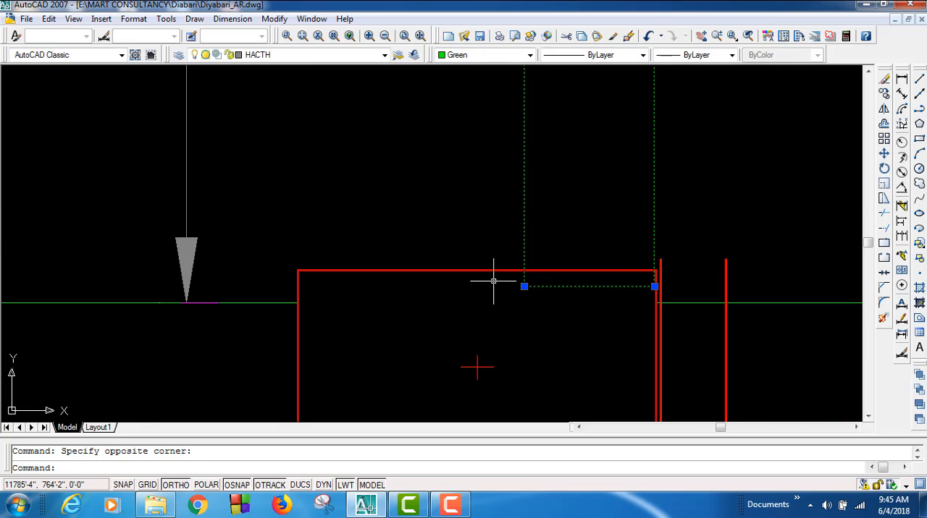
{"action": "left_click", "coordinate": [883, 153]}
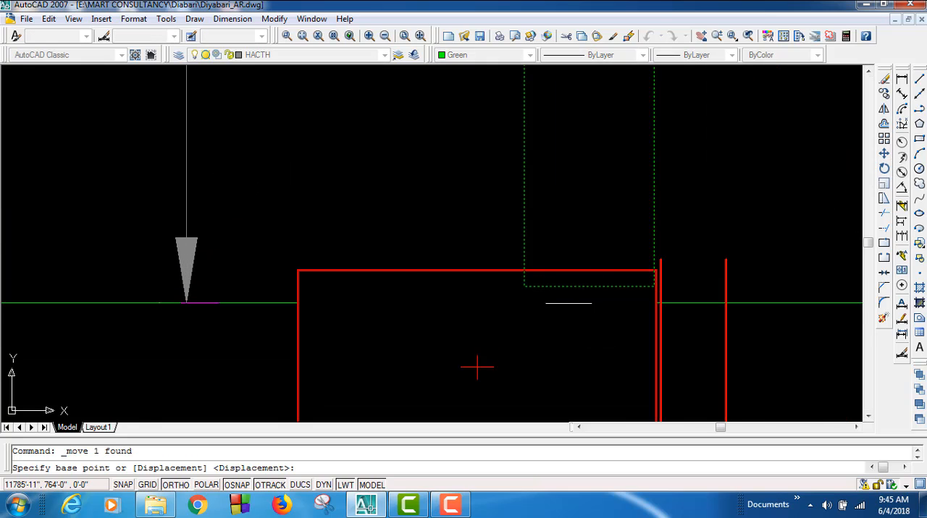
{"action": "left_click", "coordinate": [523, 286]}
{"action": "left_click", "coordinate": [523, 270]}
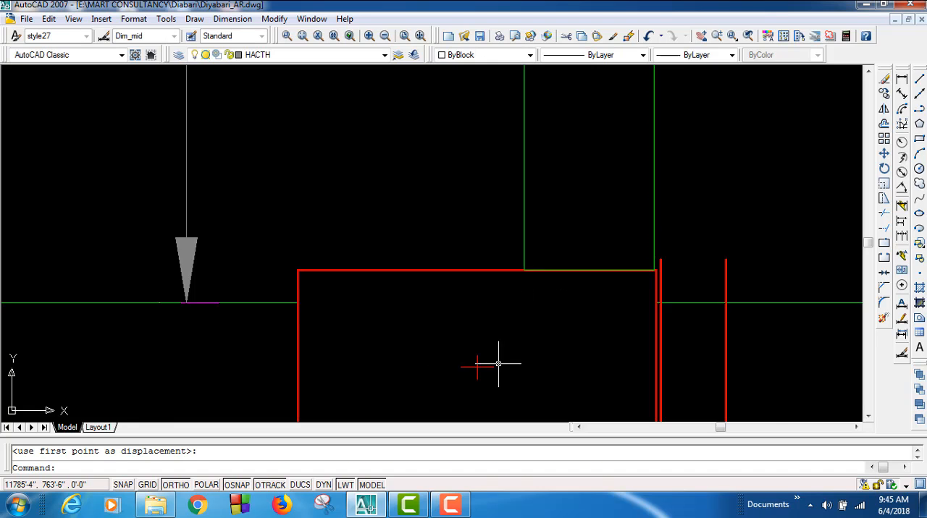
Step: Shorten the three vertical red bars just right of the third column so their upper ends sit below the green beam line
{"action": "scroll", "coordinate": [539, 362], "scroll_direction": "down", "scroll_amount": 2}
{"action": "middle_click_drag", "start_coordinate": [550, 349], "coordinate": [432, 329]}
{"action": "scroll", "coordinate": [628, 291], "scroll_direction": "up", "scroll_amount": 3}
{"action": "left_click", "coordinate": [703, 304]}
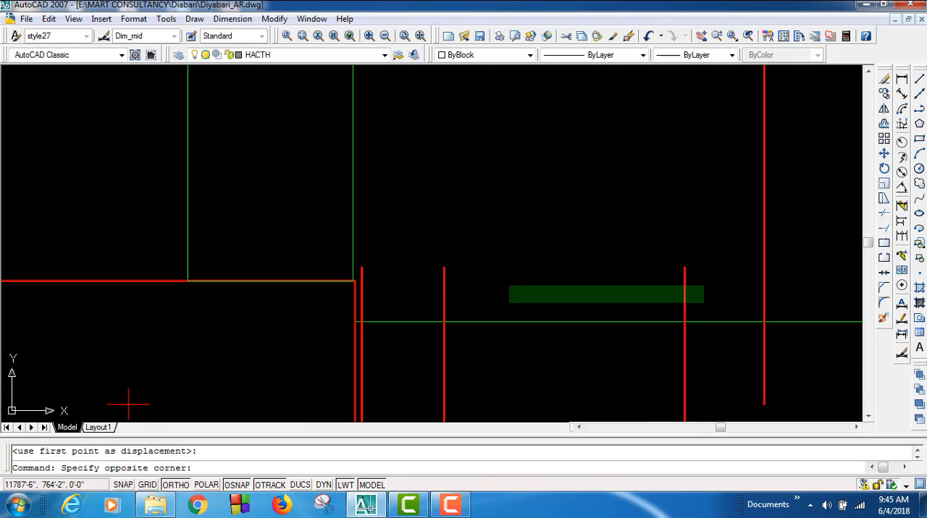
{"action": "left_click", "coordinate": [359, 259]}
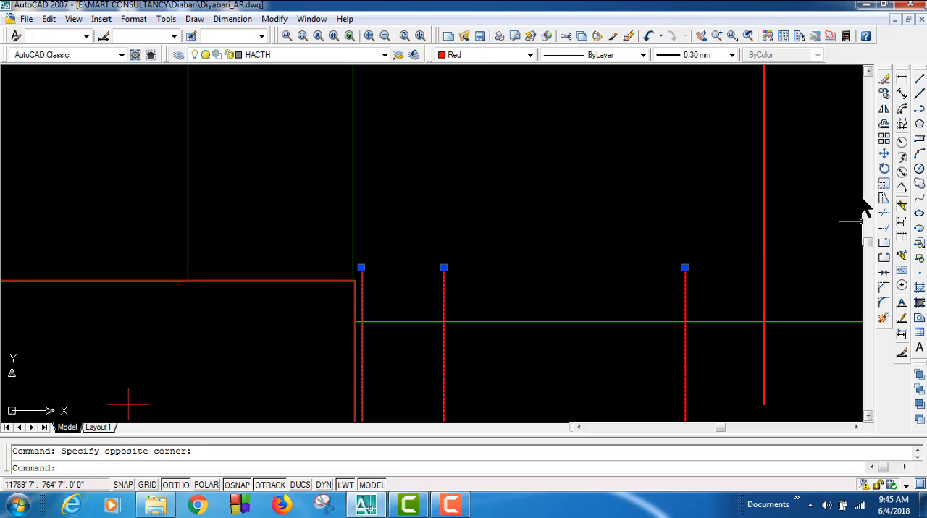
{"action": "left_click", "coordinate": [684, 267]}
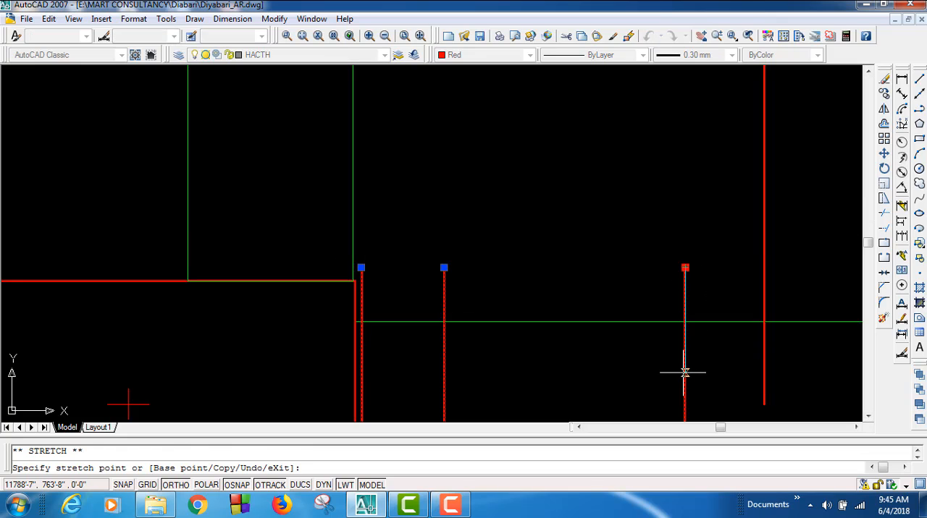
{"action": "left_click", "coordinate": [685, 373]}
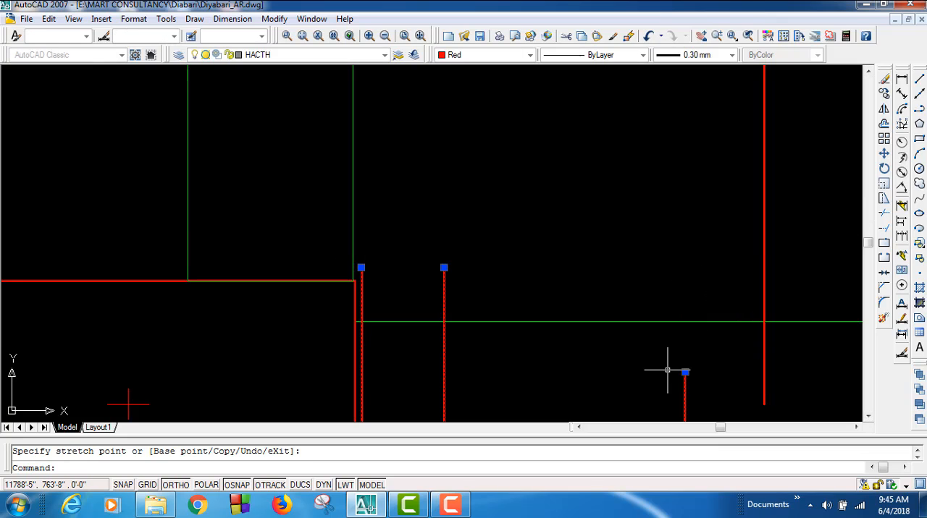
{"action": "left_click", "coordinate": [444, 267]}
{"action": "left_click", "coordinate": [444, 371]}
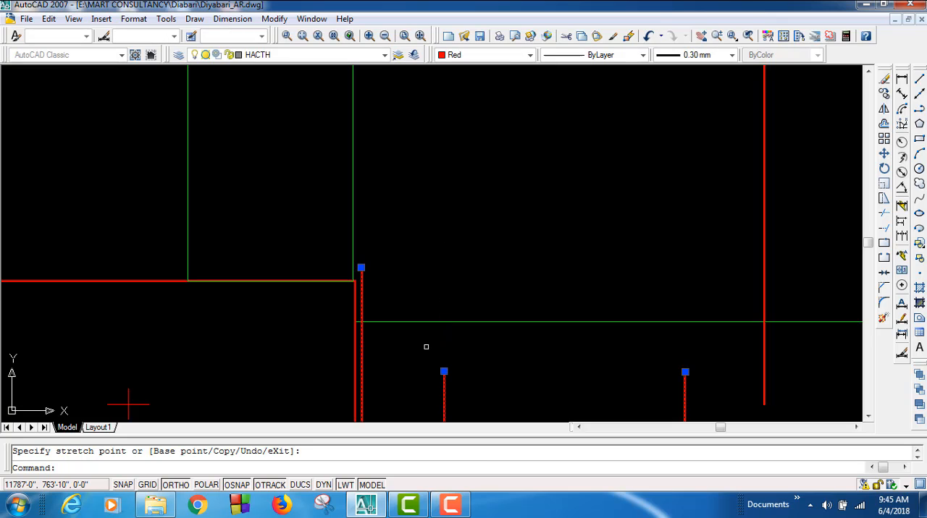
{"action": "left_click", "coordinate": [360, 268]}
{"action": "left_click", "coordinate": [361, 370]}
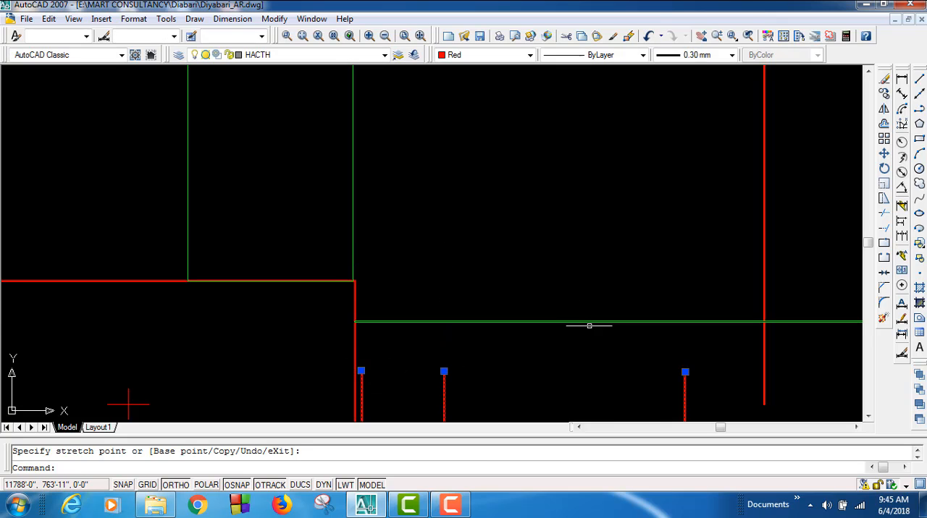
Step: Examine how the green vertical beam above the third column lines up with the upper column and runs down to the middle row
{"action": "scroll", "coordinate": [623, 351], "scroll_direction": "down", "scroll_amount": 6}
{"action": "mouse_move", "coordinate": [631, 358]}
{"action": "middle_mouse_down"}
{"action": "mouse_move", "coordinate": [481, 369]}
{"action": "mouse_move", "coordinate": [610, 398]}
{"action": "mouse_move", "coordinate": [666, 393]}
{"action": "mouse_move", "coordinate": [697, 368]}
{"action": "mouse_move", "coordinate": [666, 428]}
{"action": "middle_mouse_up"}
{"action": "scroll", "coordinate": [622, 239], "scroll_direction": "down", "scroll_amount": 3}
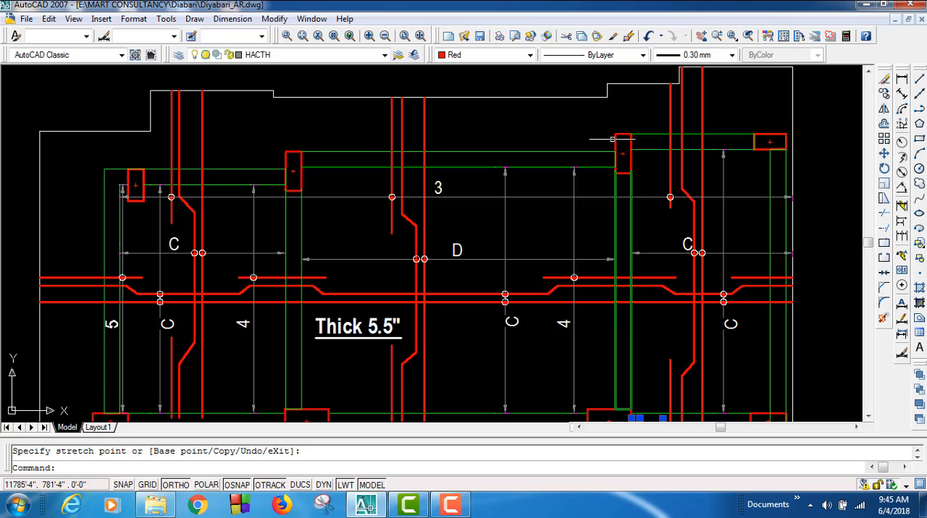
{"action": "scroll", "coordinate": [618, 232], "scroll_direction": "up", "scroll_amount": 6}
{"action": "scroll", "coordinate": [617, 233], "scroll_direction": "up", "scroll_amount": 4}
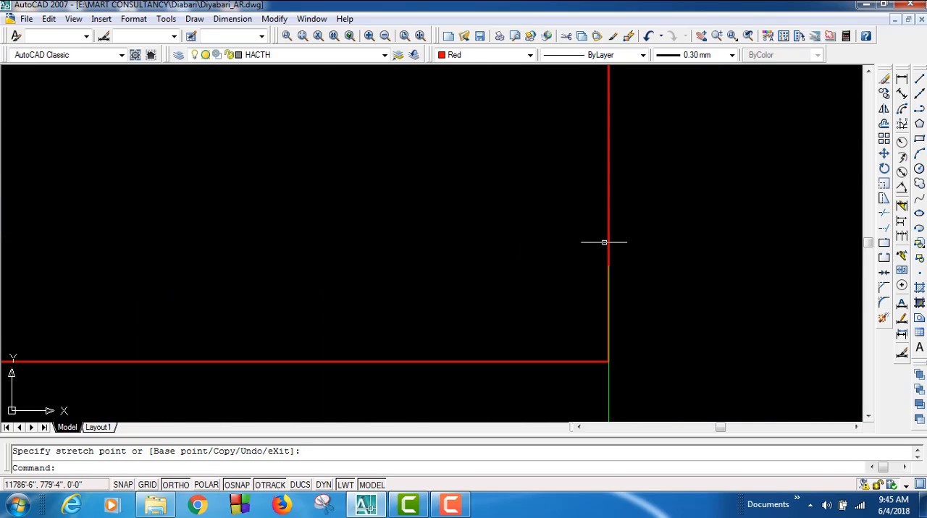
{"action": "scroll", "coordinate": [622, 283], "scroll_direction": "up", "scroll_amount": 2}
{"action": "scroll", "coordinate": [600, 321], "scroll_direction": "down", "scroll_amount": 5}
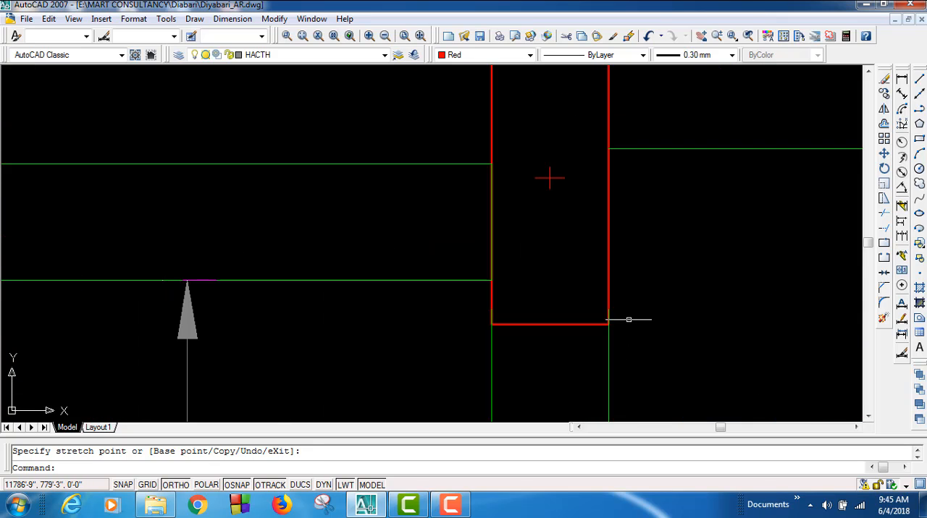
{"action": "middle_click_drag", "start_coordinate": [627, 318], "coordinate": [561, 88]}
{"action": "scroll", "coordinate": [568, 101], "scroll_direction": "down", "scroll_amount": 4}
{"action": "middle_click_drag", "start_coordinate": [552, 281], "coordinate": [550, 71]}
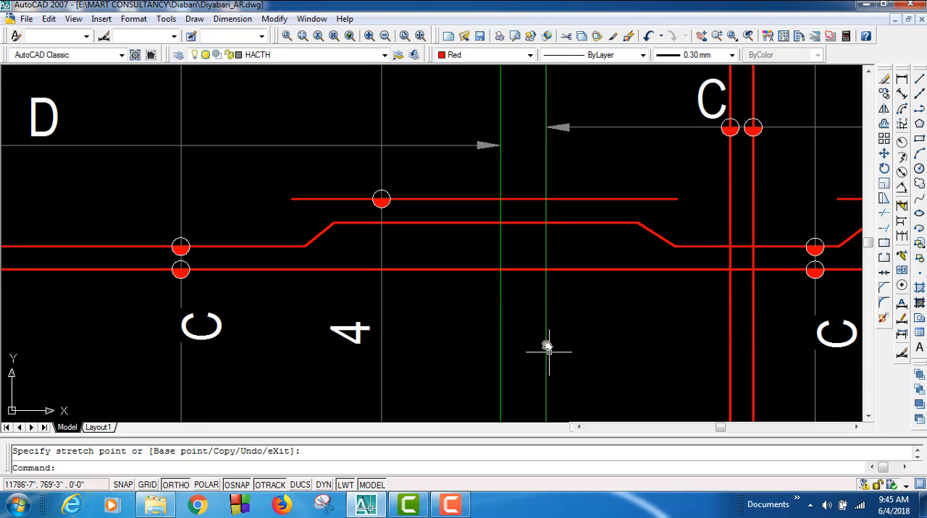
{"action": "middle_click_drag", "start_coordinate": [548, 352], "coordinate": [554, 73]}
Step: Move the third column, together with the three selected red bars, left so its upper-right corner meets the vertical beam's right edge
{"action": "scroll", "coordinate": [570, 289], "scroll_direction": "up", "scroll_amount": 4}
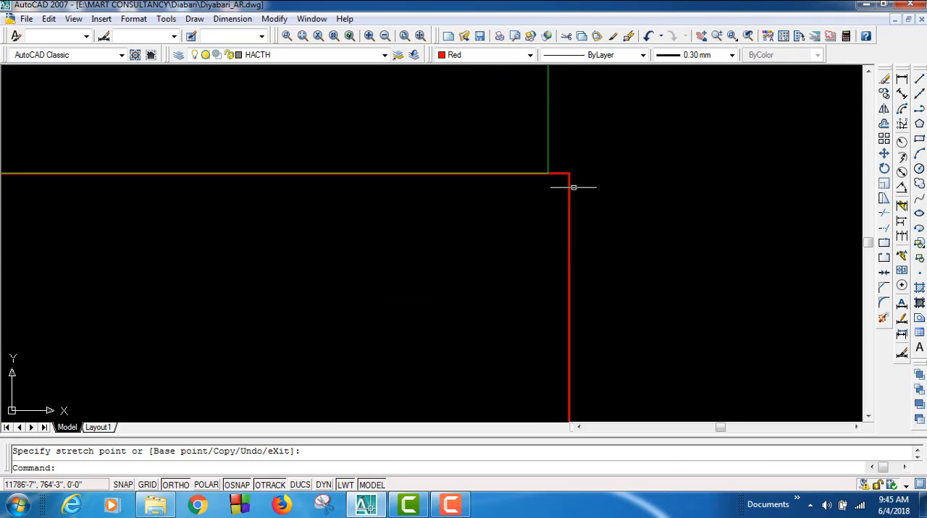
{"action": "scroll", "coordinate": [546, 168], "scroll_direction": "up", "scroll_amount": 3}
{"action": "left_click", "coordinate": [642, 220]}
{"action": "left_click", "coordinate": [595, 161]}
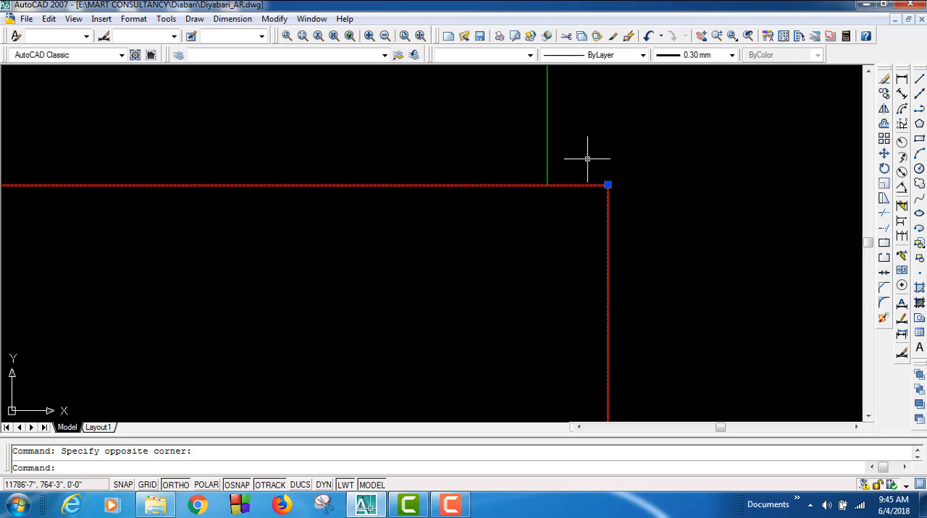
{"action": "left_click", "coordinate": [884, 154]}
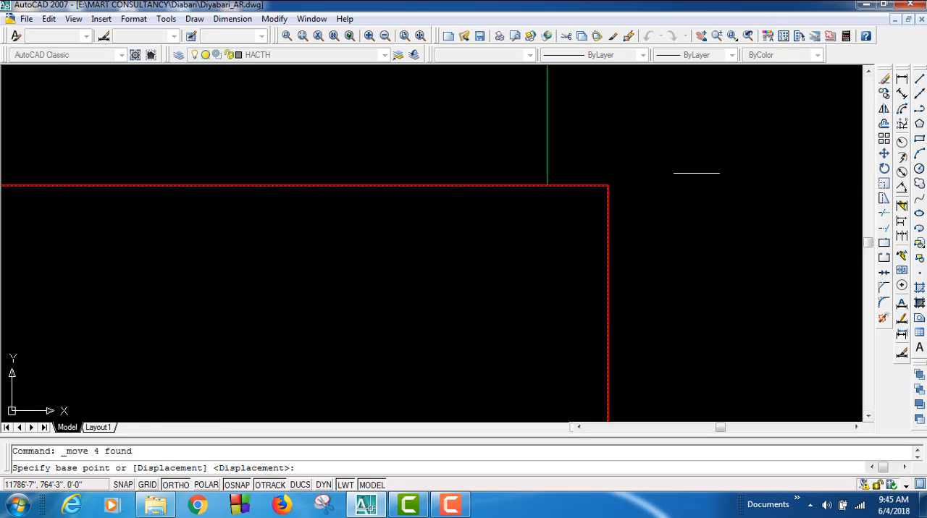
{"action": "left_click", "coordinate": [608, 184]}
{"action": "left_click", "coordinate": [547, 184]}
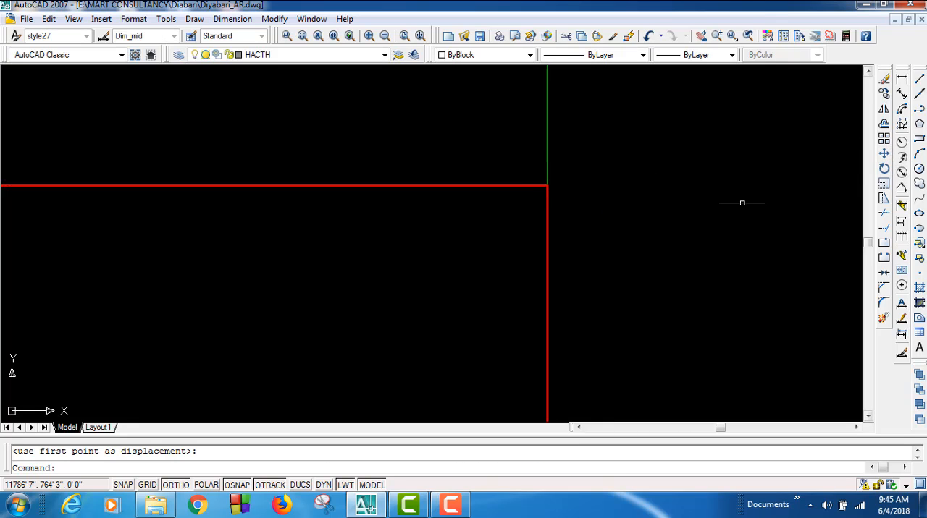
Step: Move the green horizontal beam outline between the second and third columns left so its right end meets the third column's left edge
{"action": "scroll", "coordinate": [604, 203], "scroll_direction": "down", "scroll_amount": 3}
{"action": "scroll", "coordinate": [414, 298], "scroll_direction": "down", "scroll_amount": 1}
{"action": "mouse_move", "coordinate": [452, 302]}
{"action": "middle_mouse_down"}
{"action": "mouse_move", "coordinate": [745, 227]}
{"action": "mouse_move", "coordinate": [809, 235]}
{"action": "middle_mouse_up"}
{"action": "scroll", "coordinate": [810, 235], "scroll_direction": "down", "scroll_amount": 3}
{"action": "middle_click_drag", "start_coordinate": [433, 291], "coordinate": [462, 286]}
{"action": "scroll", "coordinate": [567, 247], "scroll_direction": "up", "scroll_amount": 8}
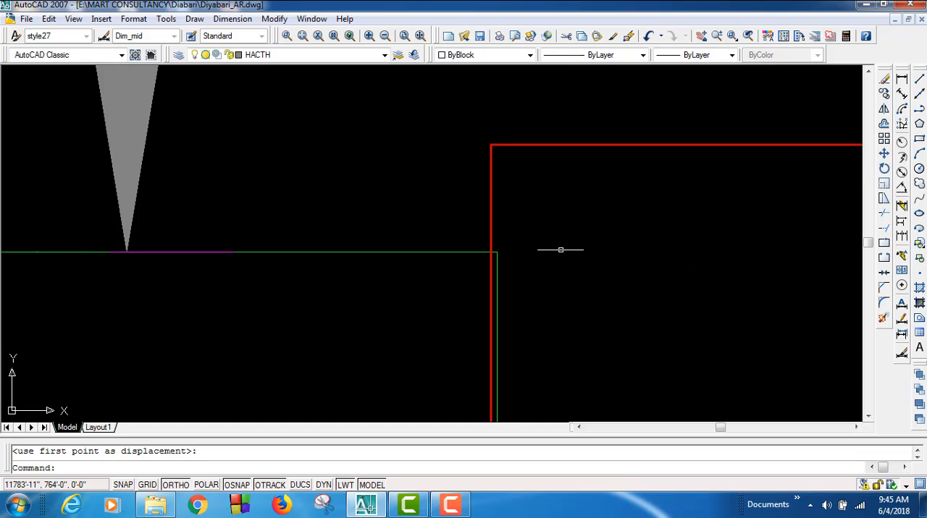
{"action": "left_click", "coordinate": [481, 304]}
{"action": "left_click", "coordinate": [438, 249]}
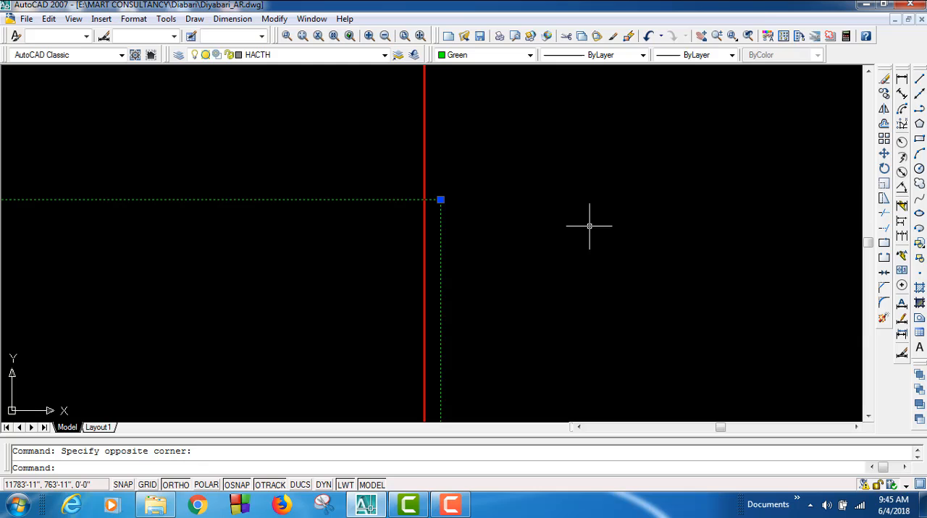
{"action": "left_click", "coordinate": [884, 153]}
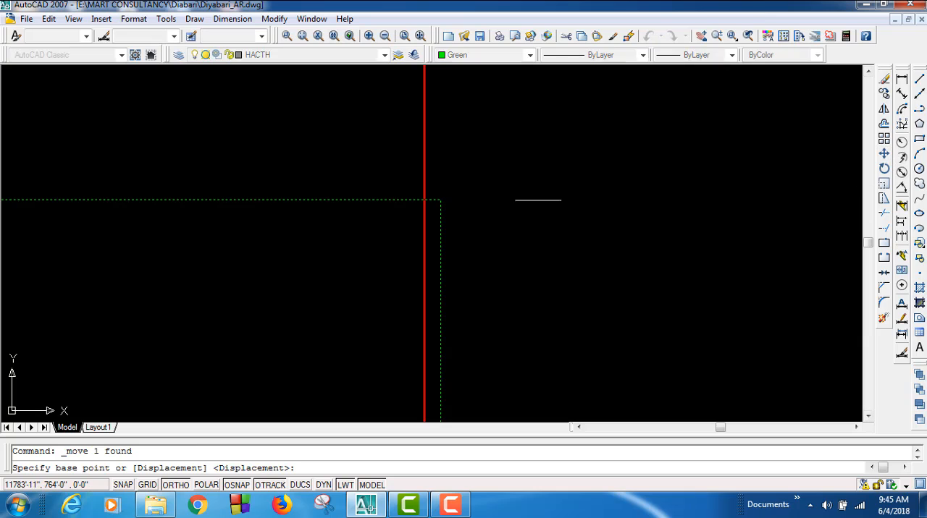
{"action": "left_click", "coordinate": [440, 199]}
{"action": "left_click", "coordinate": [424, 200]}
{"action": "scroll", "coordinate": [424, 201], "scroll_direction": "down", "scroll_amount": 10}
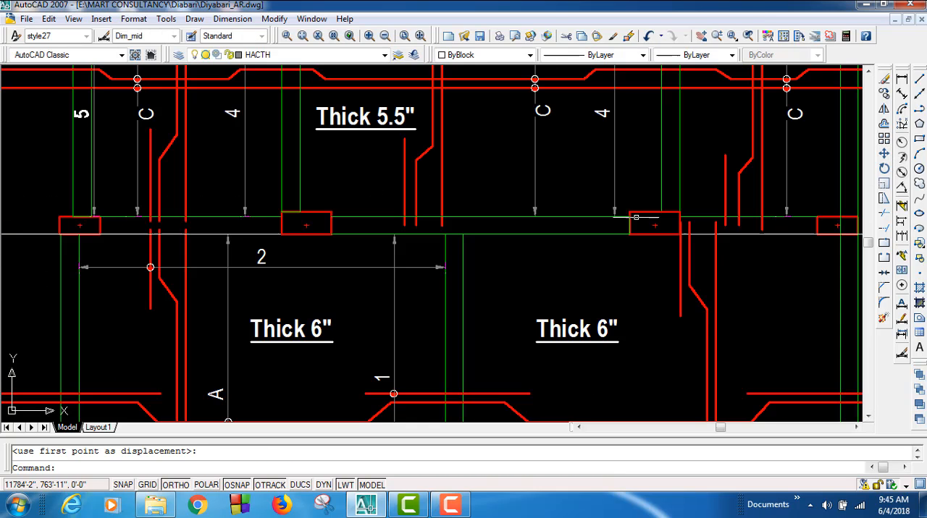
Step: Move the second column right so its upper-left corner meets the left edge of the green vertical beam above it
{"action": "scroll", "coordinate": [636, 217], "scroll_direction": "up", "scroll_amount": 8}
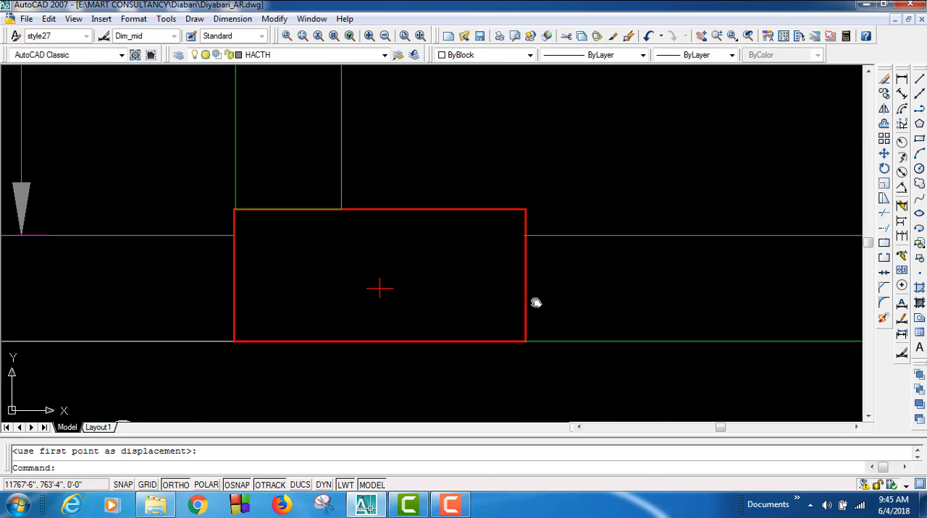
{"action": "scroll", "coordinate": [535, 303], "scroll_direction": "down", "scroll_amount": 3}
{"action": "scroll", "coordinate": [410, 265], "scroll_direction": "up", "scroll_amount": 7}
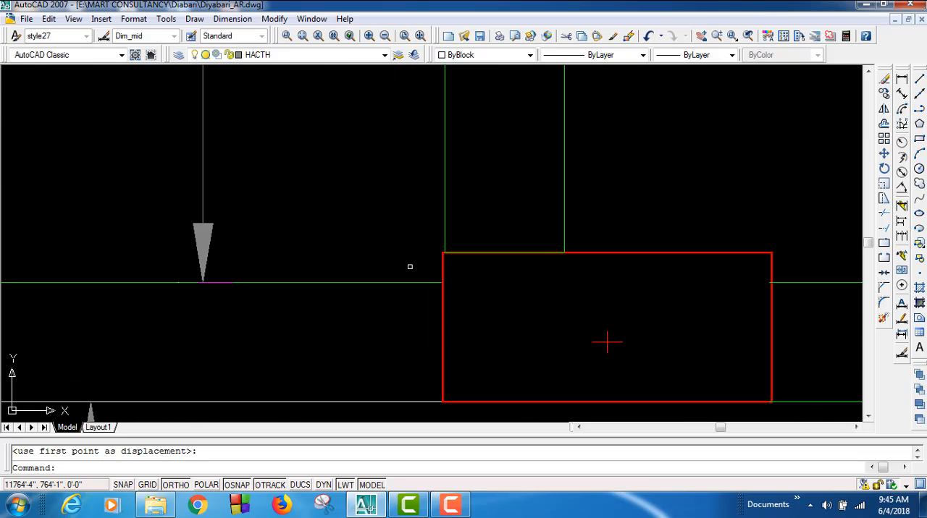
{"action": "left_click", "coordinate": [465, 284]}
{"action": "left_click", "coordinate": [420, 259]}
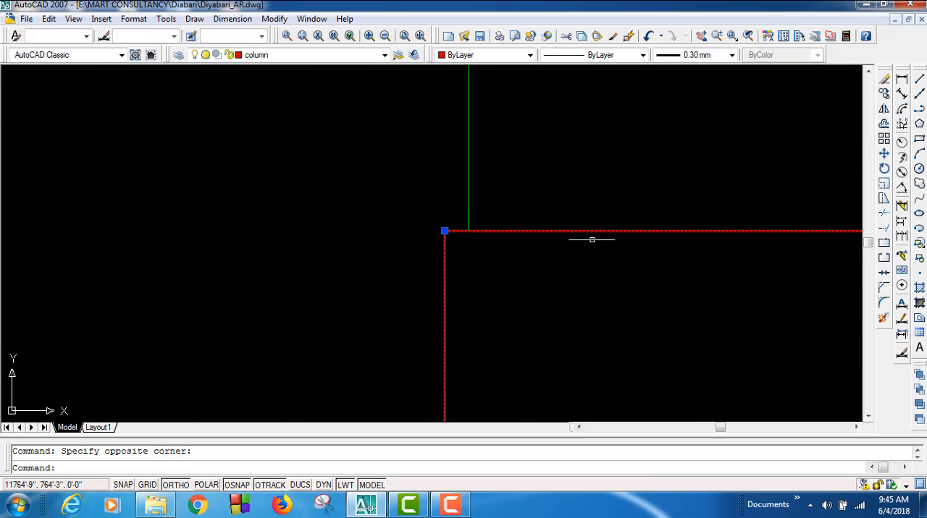
{"action": "left_click", "coordinate": [884, 153]}
{"action": "left_click", "coordinate": [445, 231]}
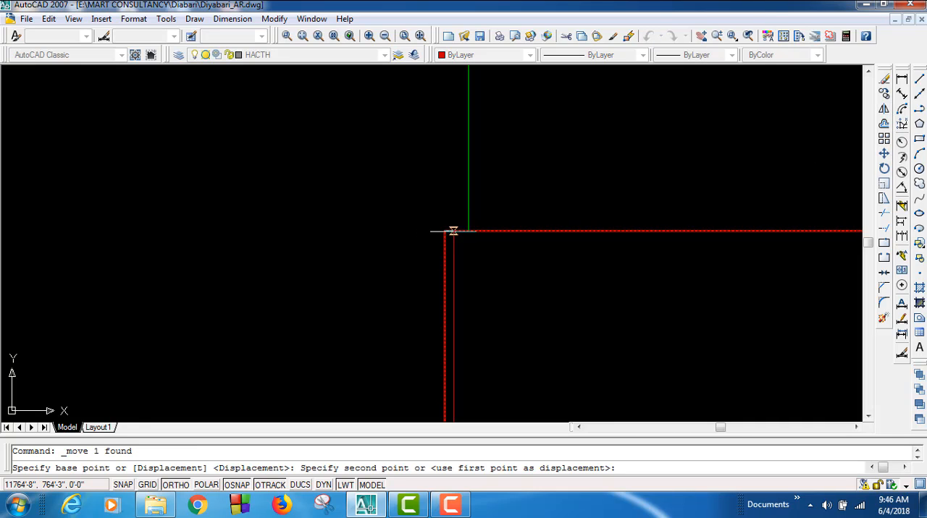
{"action": "left_click", "coordinate": [469, 231]}
{"action": "scroll", "coordinate": [523, 275], "scroll_direction": "down", "scroll_amount": 5}
Step: Stretch the upper green beam line left of the second column so it ends on the column's left edge
{"action": "scroll", "coordinate": [502, 369], "scroll_direction": "up", "scroll_amount": 2}
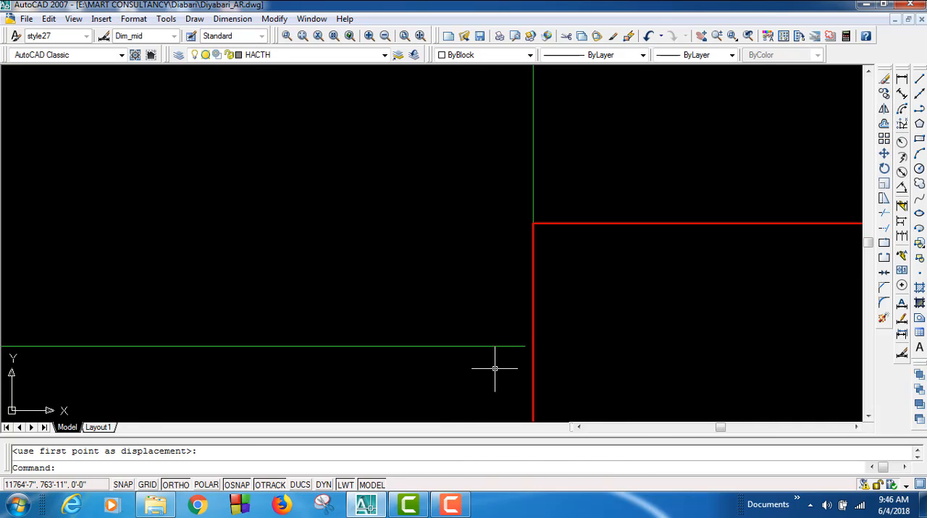
{"action": "left_click", "coordinate": [496, 360]}
{"action": "left_click", "coordinate": [480, 333]}
{"action": "scroll", "coordinate": [522, 359], "scroll_direction": "up", "scroll_amount": 6}
{"action": "left_click", "coordinate": [538, 296]}
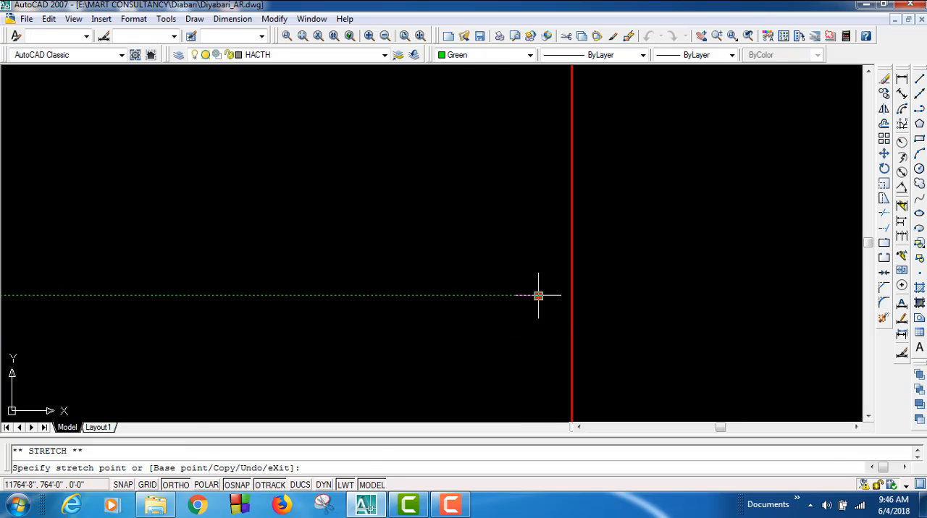
{"action": "left_click", "coordinate": [571, 295]}
{"action": "scroll", "coordinate": [620, 311], "scroll_direction": "down", "scroll_amount": 3}
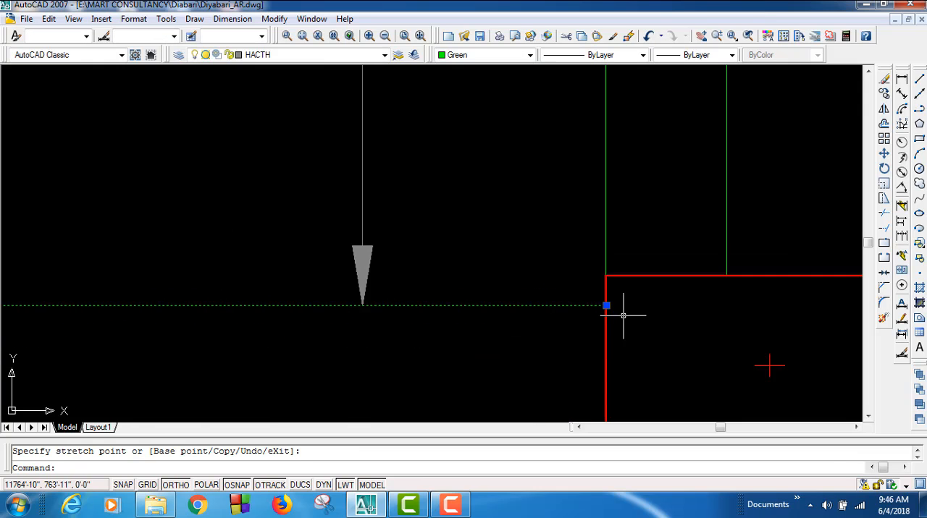
Step: Stretch the upper end of the green beam outline right of the second column back to the column's right edge
{"action": "middle_click_drag", "start_coordinate": [573, 293], "coordinate": [499, 278]}
{"action": "scroll", "coordinate": [503, 313], "scroll_direction": "up", "scroll_amount": 8}
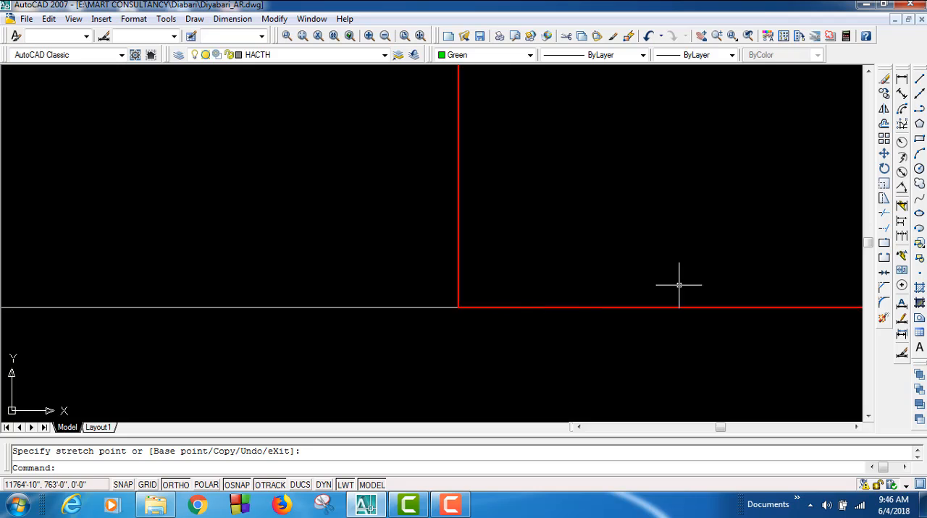
{"action": "scroll", "coordinate": [678, 285], "scroll_direction": "up", "scroll_amount": 3}
{"action": "scroll", "coordinate": [458, 274], "scroll_direction": "down", "scroll_amount": 4}
{"action": "scroll", "coordinate": [414, 317], "scroll_direction": "up", "scroll_amount": 6}
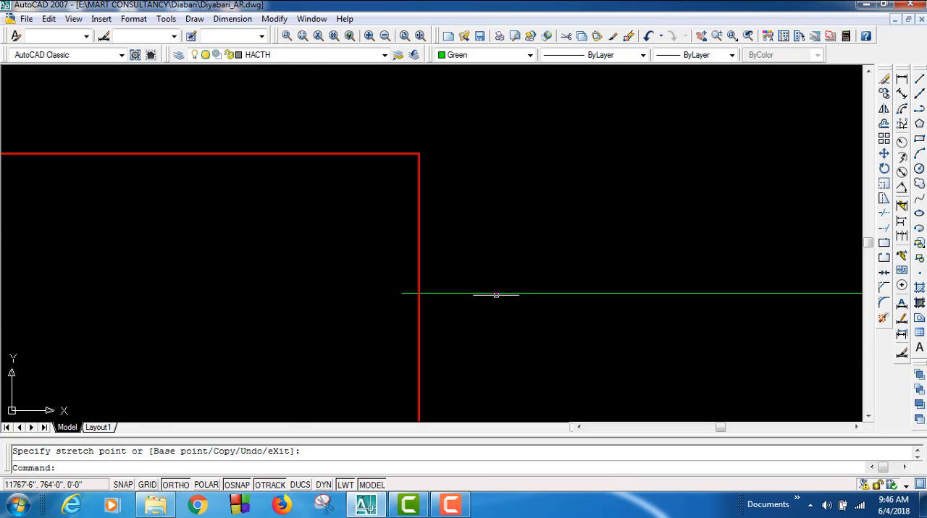
{"action": "left_click", "coordinate": [394, 282]}
{"action": "left_click", "coordinate": [354, 225]}
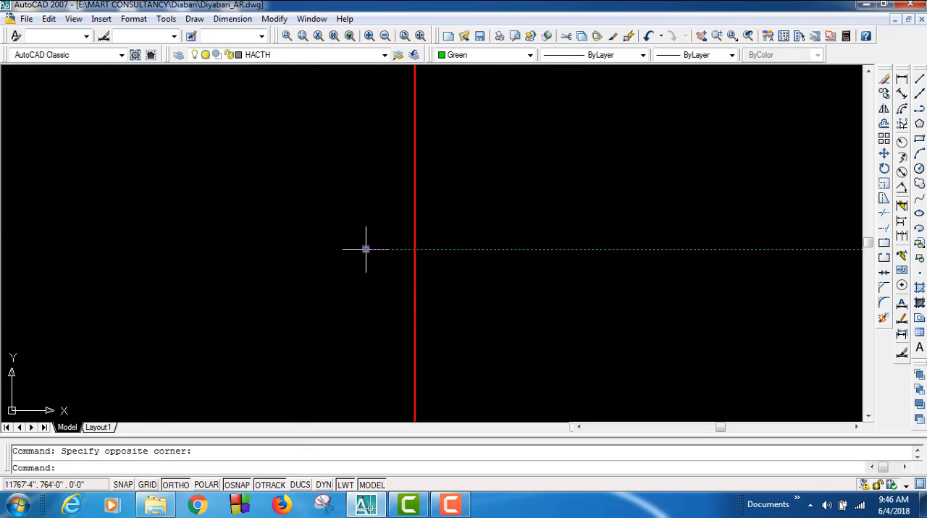
{"action": "left_click", "coordinate": [366, 249]}
{"action": "left_click", "coordinate": [414, 249]}
Step: Stretch the lower end of the same green beam outline to the second column's lower-right corner and clear the selection
{"action": "scroll", "coordinate": [466, 237], "scroll_direction": "down", "scroll_amount": 5}
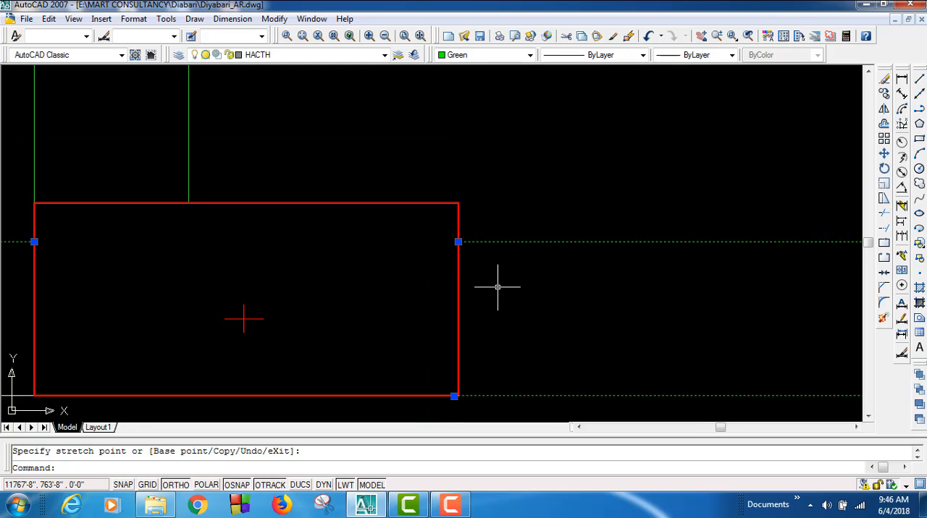
{"action": "scroll", "coordinate": [416, 278], "scroll_direction": "up", "scroll_amount": 5}
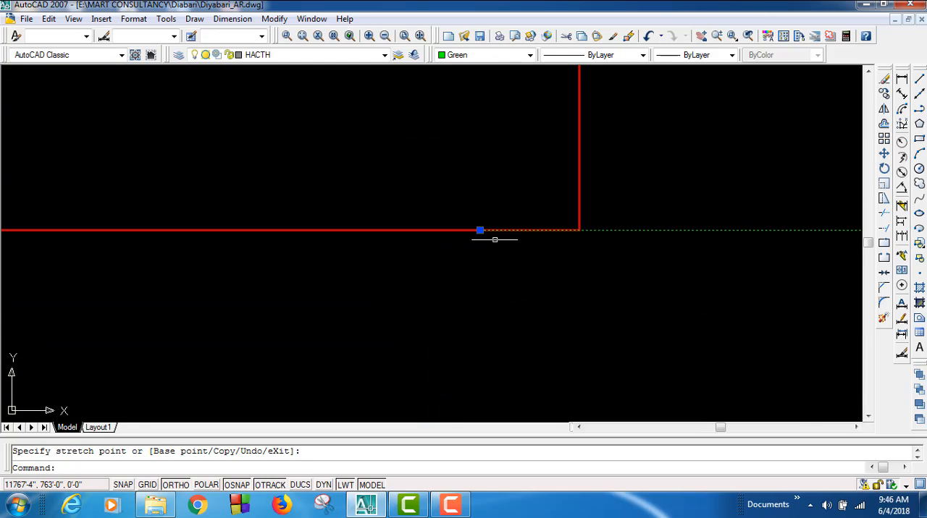
{"action": "left_click", "coordinate": [480, 230]}
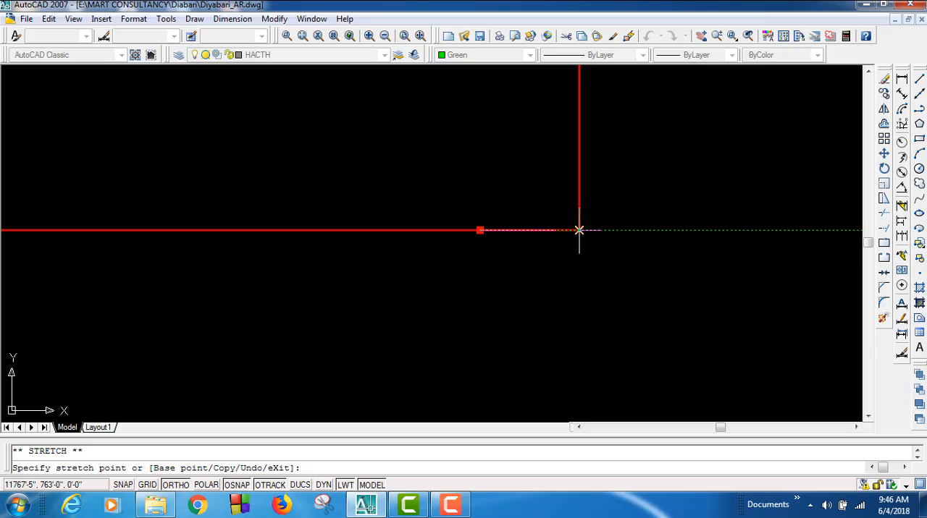
{"action": "left_click", "coordinate": [579, 231]}
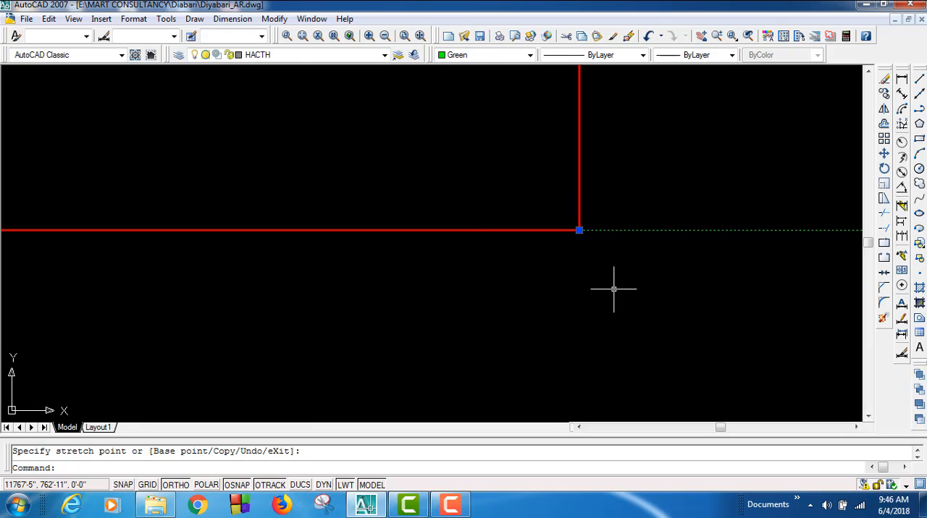
{"action": "key", "text": "Escape"}
{"action": "scroll", "coordinate": [459, 265], "scroll_direction": "down", "scroll_amount": 5}
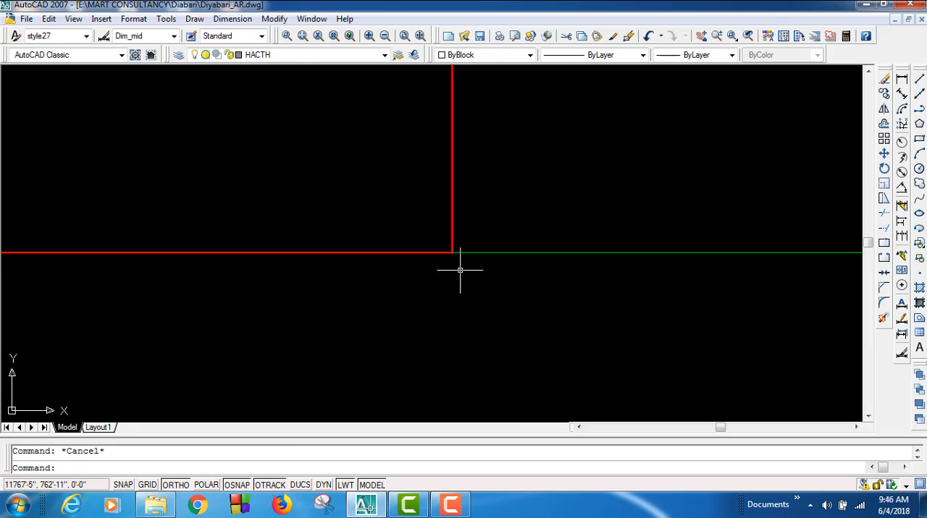
{"action": "middle_click_drag", "start_coordinate": [414, 303], "coordinate": [548, 186]}
{"action": "scroll", "coordinate": [514, 214], "scroll_direction": "down", "scroll_amount": 4}
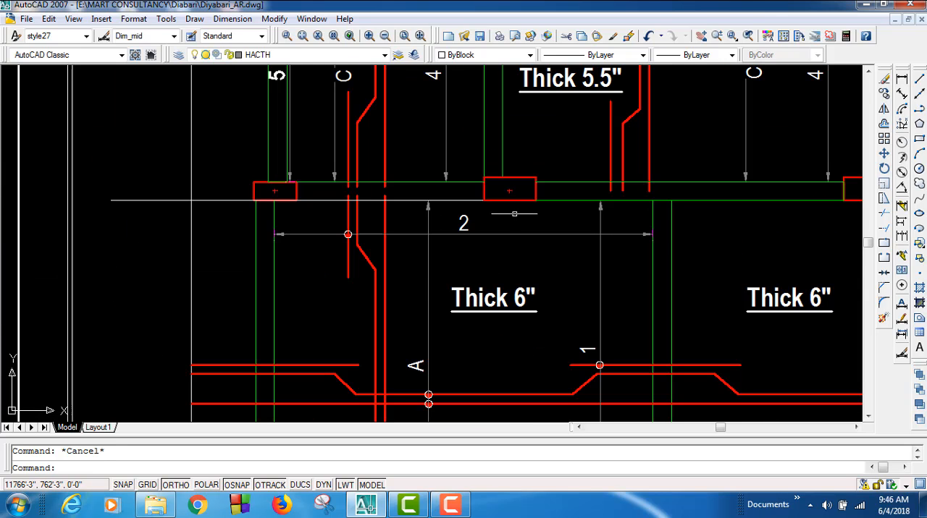
{"action": "mouse_move", "coordinate": [560, 321]}
{"action": "middle_mouse_down"}
{"action": "mouse_move", "coordinate": [259, 356]}
{"action": "mouse_move", "coordinate": [358, 369]}
{"action": "mouse_move", "coordinate": [406, 297]}
{"action": "mouse_move", "coordinate": [409, 211]}
{"action": "mouse_move", "coordinate": [352, 192]}
{"action": "mouse_move", "coordinate": [215, 222]}
{"action": "mouse_move", "coordinate": [294, 208]}
{"action": "mouse_move", "coordinate": [319, 128]}
{"action": "mouse_move", "coordinate": [155, 292]}
{"action": "mouse_move", "coordinate": [149, 325]}
{"action": "mouse_move", "coordinate": [232, 467]}
{"action": "mouse_move", "coordinate": [219, 467]}
{"action": "middle_mouse_up"}
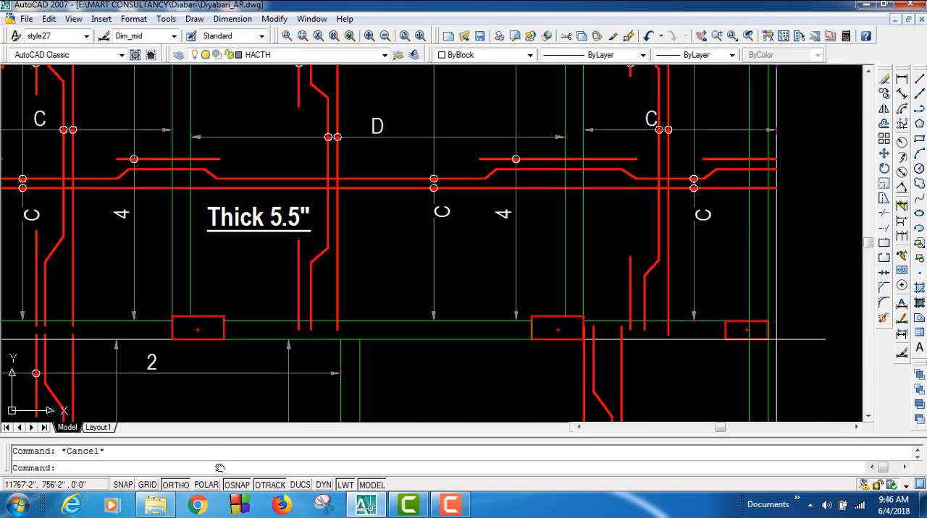
Step: Delete the long white horizontal line running along the lower edge of the beam through the column row
{"action": "mouse_move", "coordinate": [647, 411]}
{"action": "middle_mouse_down"}
{"action": "mouse_move", "coordinate": [553, 432]}
{"action": "mouse_move", "coordinate": [579, 437]}
{"action": "middle_mouse_up"}
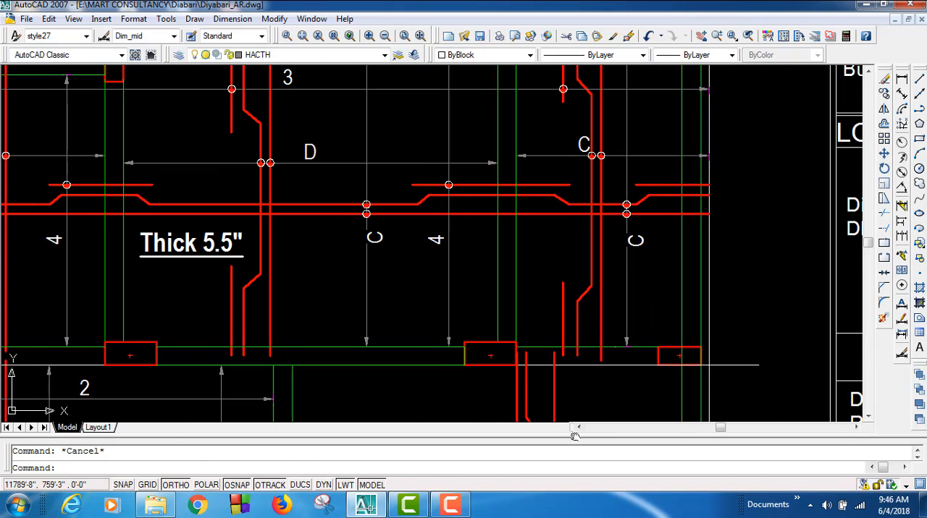
{"action": "left_click", "coordinate": [762, 355]}
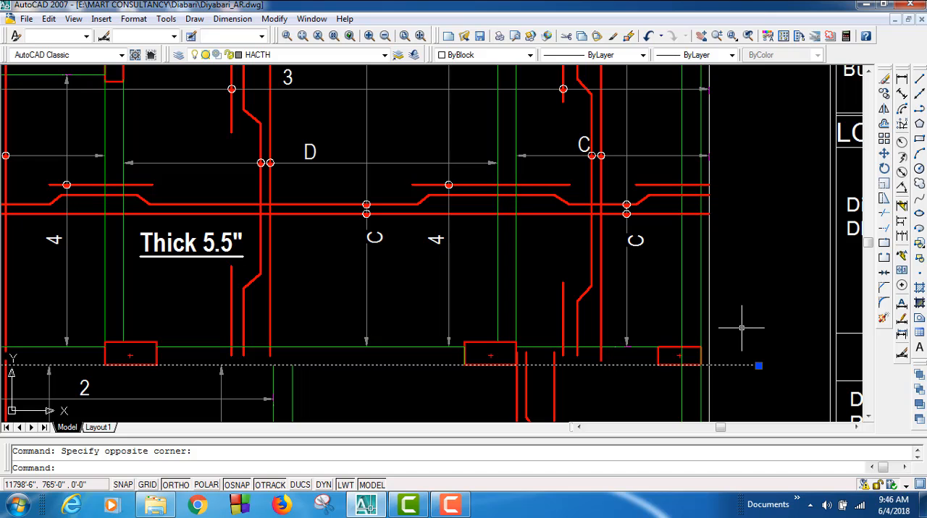
{"action": "key", "text": "Delete"}
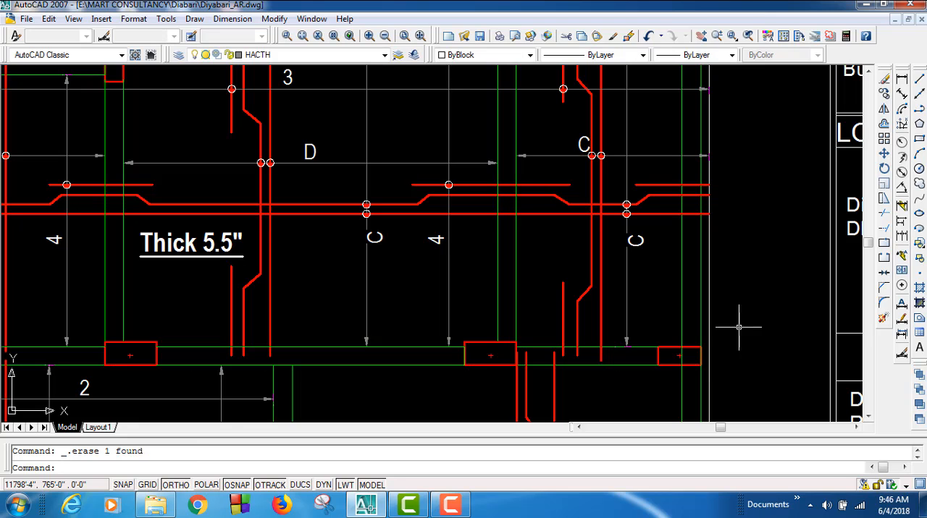
Step: Examine the column corners and beam edges down the left side of the floor plan for misalignment
{"action": "middle_click_drag", "start_coordinate": [451, 363], "coordinate": [686, 127]}
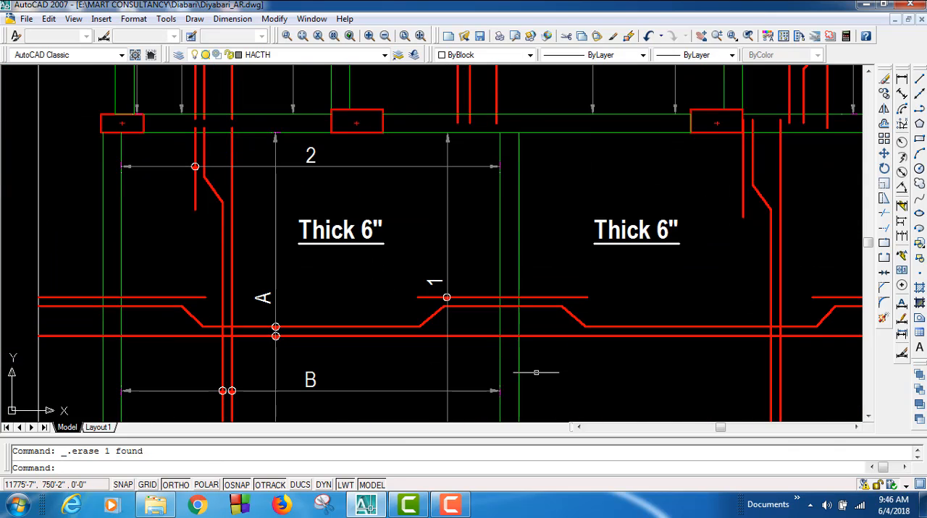
{"action": "middle_click_drag", "start_coordinate": [536, 373], "coordinate": [539, 147]}
{"action": "mouse_move", "coordinate": [459, 414]}
{"action": "middle_mouse_down"}
{"action": "mouse_move", "coordinate": [488, 212]}
{"action": "mouse_move", "coordinate": [483, 160]}
{"action": "middle_mouse_up"}
{"action": "scroll", "coordinate": [288, 345], "scroll_direction": "up", "scroll_amount": 11}
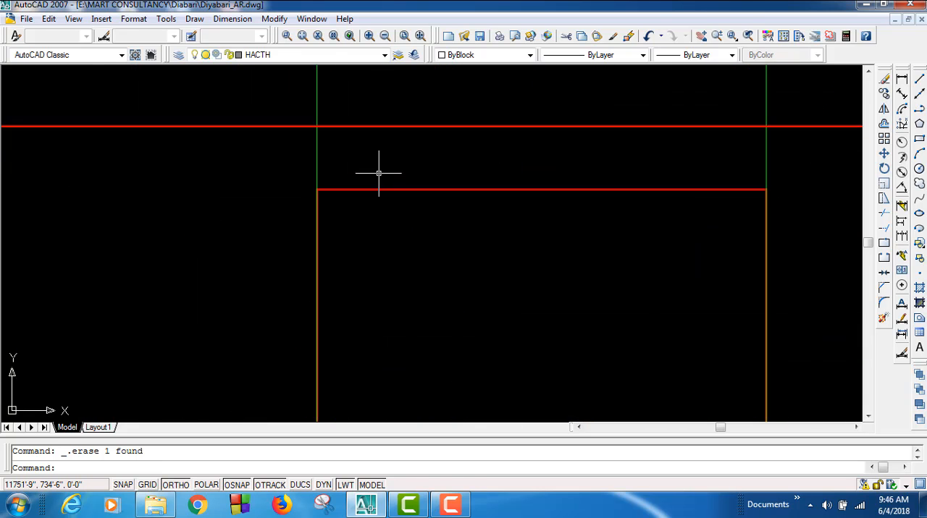
{"action": "middle_click_drag", "start_coordinate": [345, 186], "coordinate": [318, 469]}
{"action": "scroll", "coordinate": [312, 402], "scroll_direction": "down", "scroll_amount": 11}
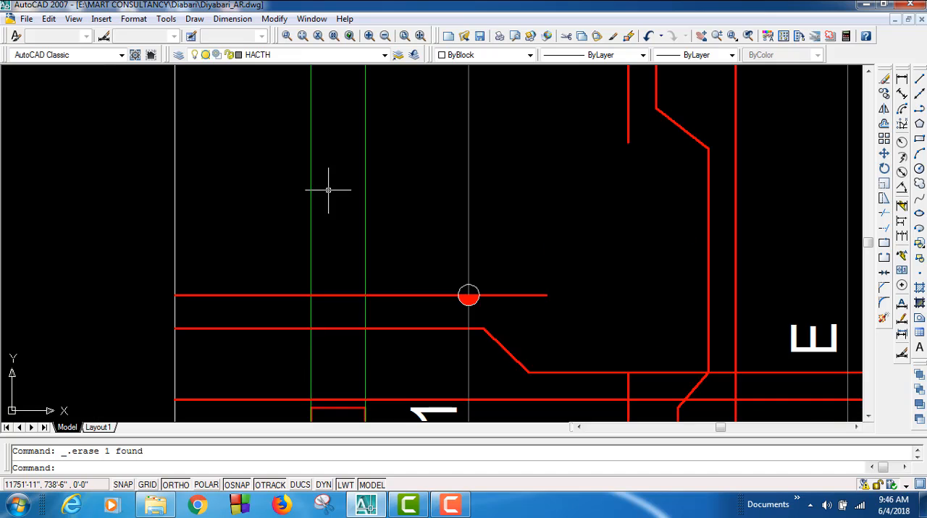
{"action": "middle_click_drag", "start_coordinate": [327, 190], "coordinate": [346, 503]}
{"action": "scroll", "coordinate": [332, 300], "scroll_direction": "up", "scroll_amount": 5}
{"action": "scroll", "coordinate": [348, 339], "scroll_direction": "up", "scroll_amount": 4}
{"action": "middle_click_drag", "start_coordinate": [350, 345], "coordinate": [176, 248]}
{"action": "scroll", "coordinate": [226, 265], "scroll_direction": "down", "scroll_amount": 6}
{"action": "middle_click_drag", "start_coordinate": [503, 259], "coordinate": [289, 238]}
{"action": "scroll", "coordinate": [289, 237], "scroll_direction": "down", "scroll_amount": 8}
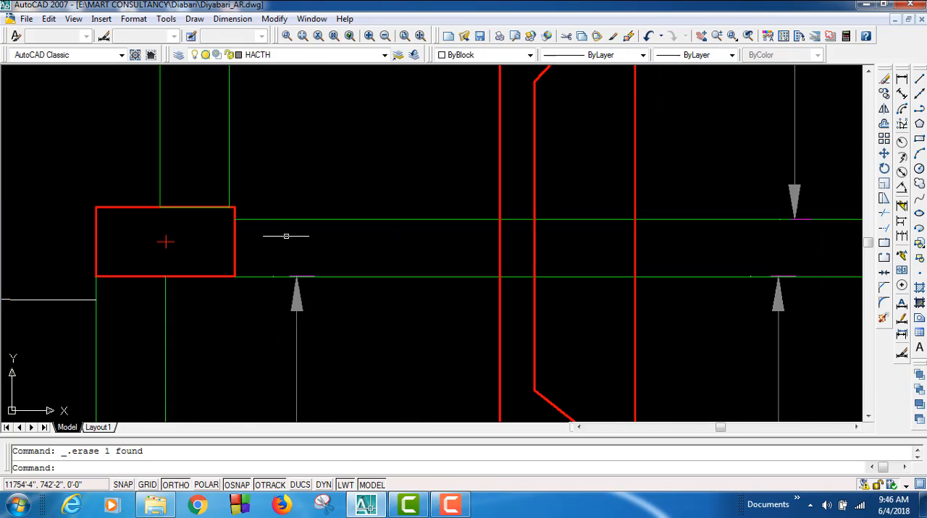
Step: Move the column at the stair core's upper-left corner right so its lower-left corner meets the left edge of the green beam below
{"action": "middle_click_drag", "start_coordinate": [576, 196], "coordinate": [541, 236]}
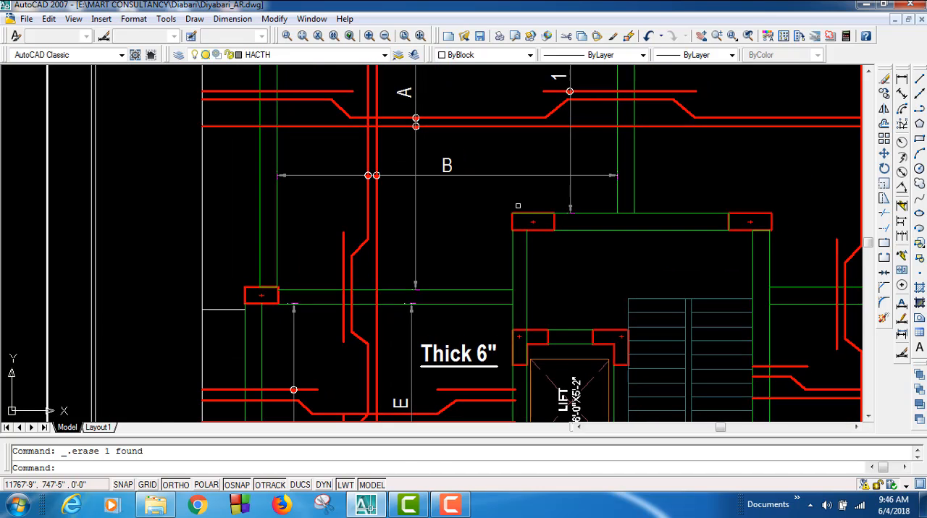
{"action": "scroll", "coordinate": [521, 261], "scroll_direction": "up", "scroll_amount": 8}
{"action": "middle_click_drag", "start_coordinate": [488, 287], "coordinate": [458, 270]}
{"action": "scroll", "coordinate": [447, 257], "scroll_direction": "up", "scroll_amount": 3}
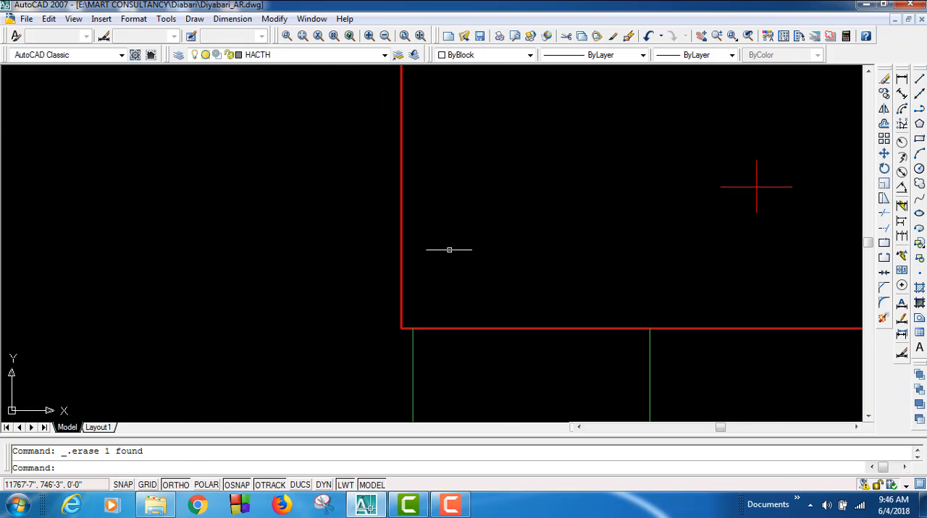
{"action": "left_click", "coordinate": [470, 258]}
{"action": "left_click", "coordinate": [884, 150]}
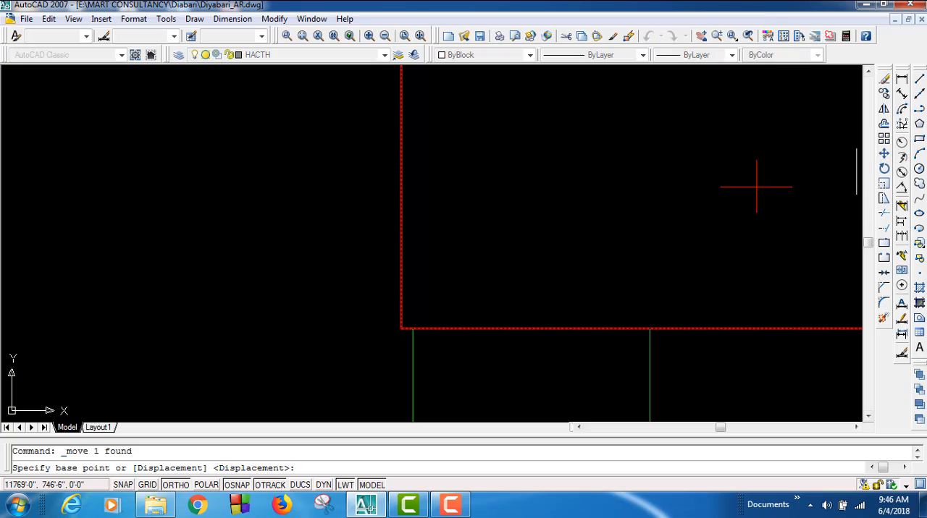
{"action": "left_click", "coordinate": [401, 329]}
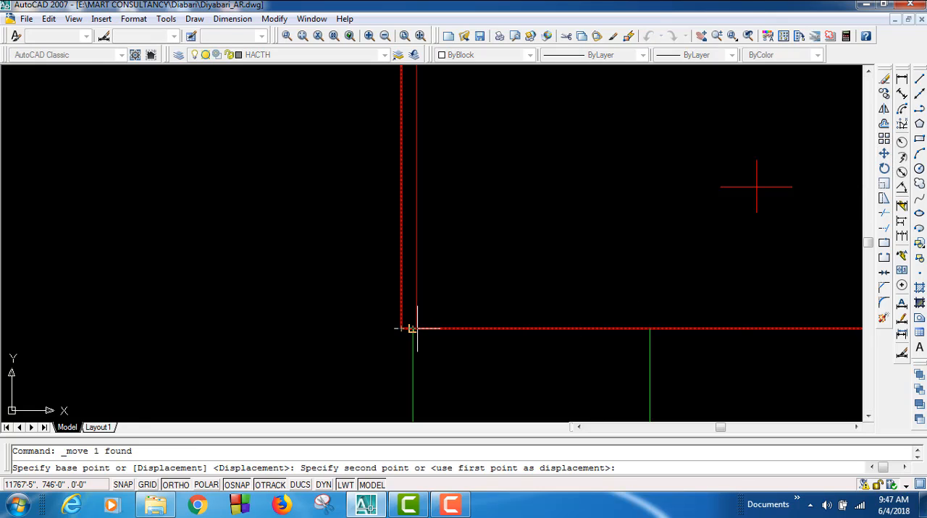
{"action": "left_click", "coordinate": [412, 329]}
Step: Stretch the left end of the green beam line above the stair core to the moved column's upper-right corner
{"action": "scroll", "coordinate": [353, 401], "scroll_direction": "down", "scroll_amount": 3}
{"action": "scroll", "coordinate": [368, 302], "scroll_direction": "up", "scroll_amount": 6}
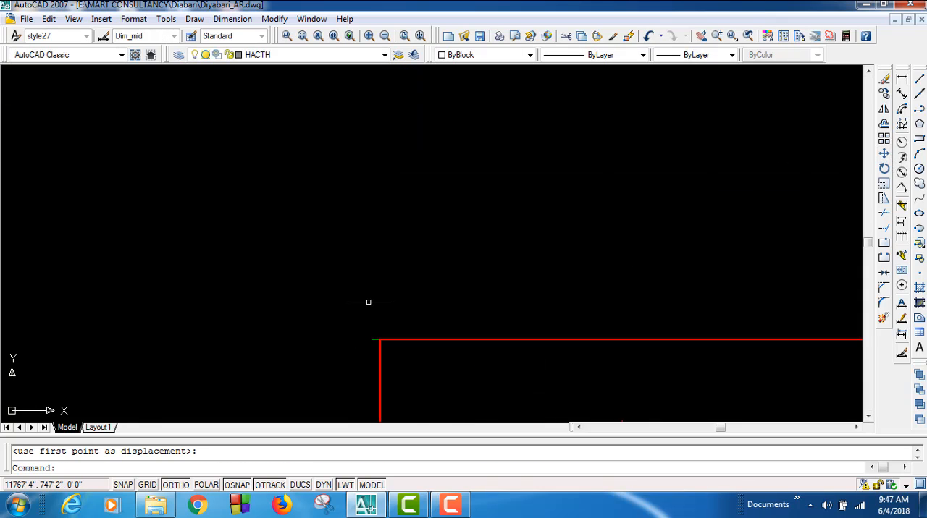
{"action": "left_click", "coordinate": [365, 372]}
{"action": "left_click", "coordinate": [354, 393]}
{"action": "left_click", "coordinate": [354, 388]}
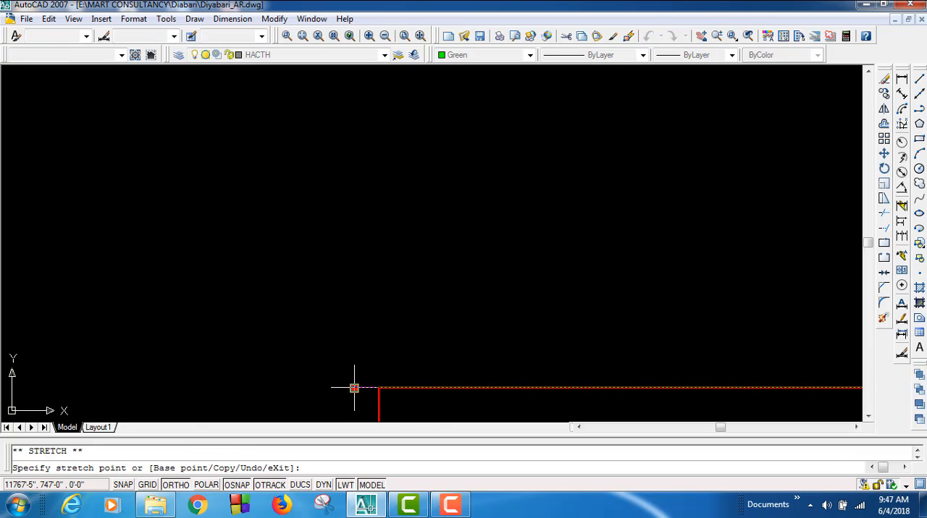
{"action": "scroll", "coordinate": [477, 382], "scroll_direction": "down", "scroll_amount": 6}
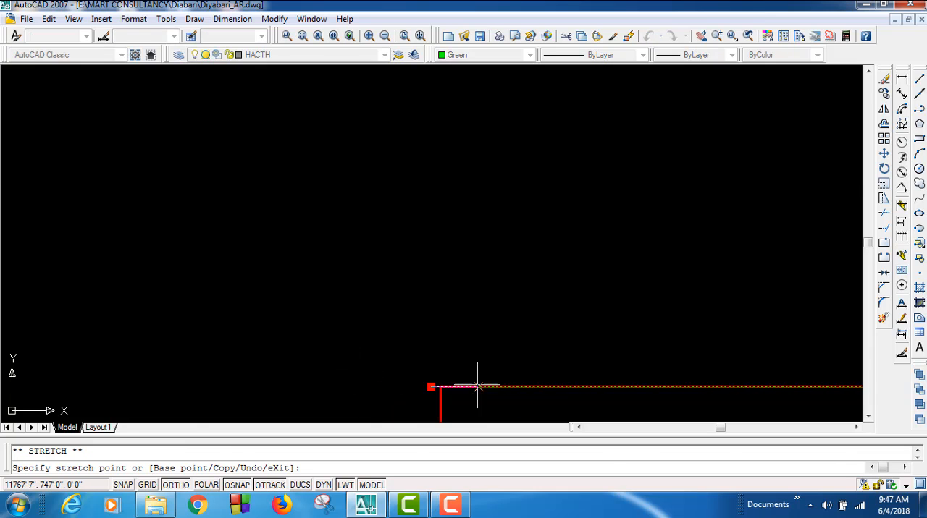
{"action": "left_click", "coordinate": [680, 383]}
{"action": "scroll", "coordinate": [395, 384], "scroll_direction": "down", "scroll_amount": 4}
{"action": "middle_click_drag", "start_coordinate": [531, 388], "coordinate": [488, 293]}
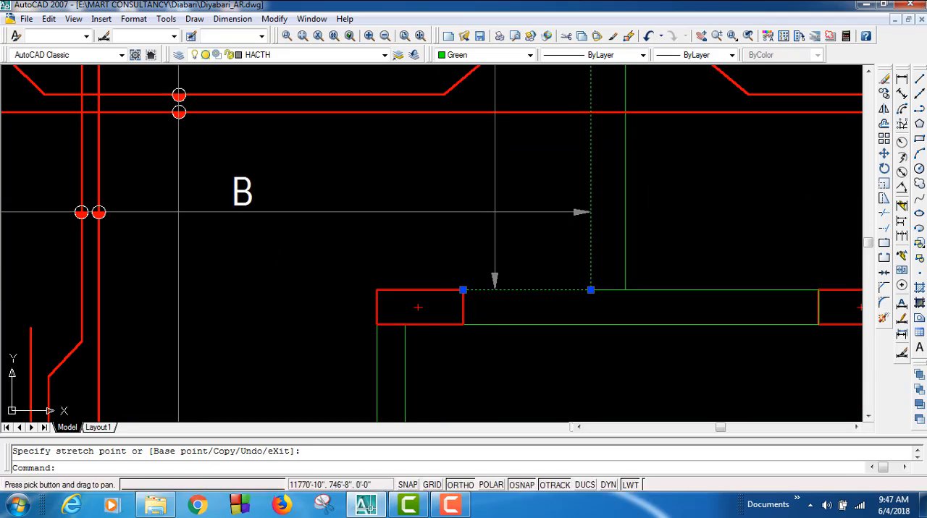
{"action": "scroll", "coordinate": [366, 333], "scroll_direction": "up", "scroll_amount": 8}
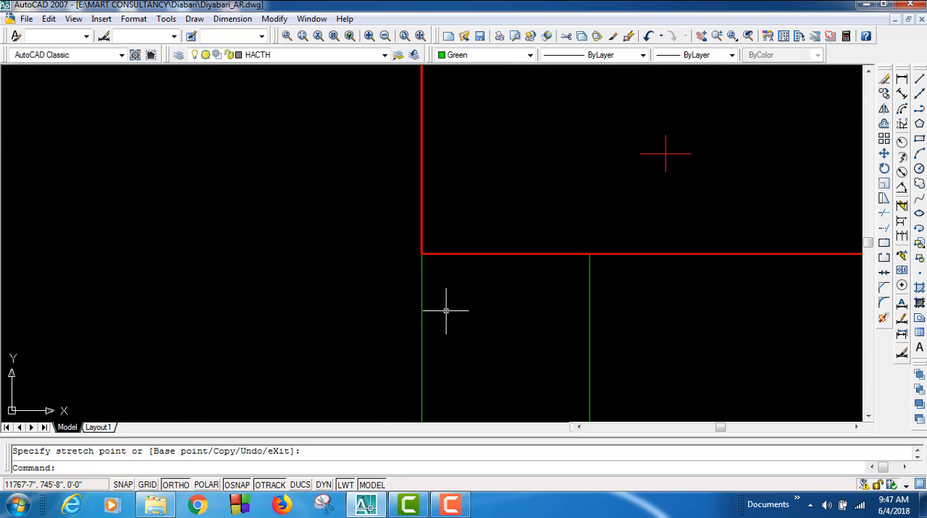
{"action": "scroll", "coordinate": [446, 310], "scroll_direction": "down", "scroll_amount": 8}
{"action": "scroll", "coordinate": [414, 318], "scroll_direction": "down", "scroll_amount": 2}
Step: Move the column at the stair core's upper-right corner left so its lower-right corner meets the right edge of the green beam below
{"action": "middle_click_drag", "start_coordinate": [601, 326], "coordinate": [423, 346]}
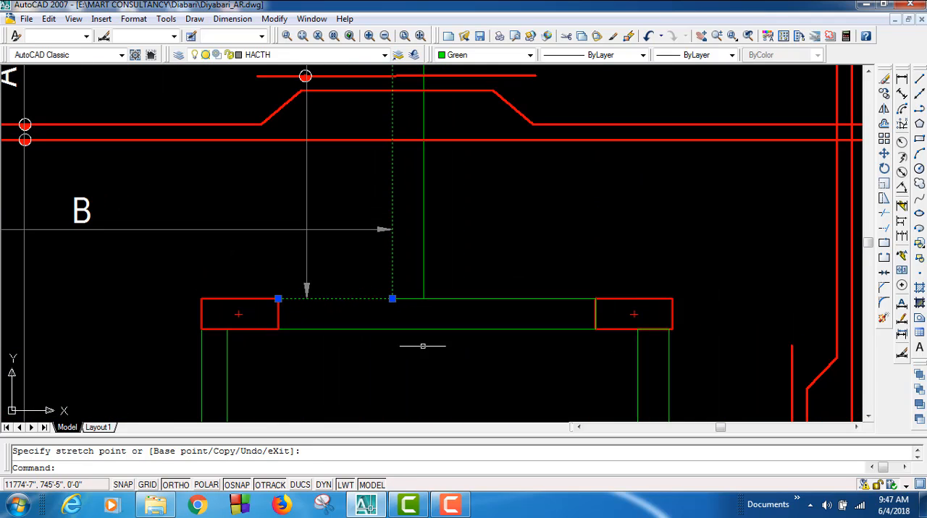
{"action": "scroll", "coordinate": [672, 296], "scroll_direction": "up", "scroll_amount": 3}
{"action": "left_click", "coordinate": [680, 337]}
{"action": "left_click", "coordinate": [640, 320]}
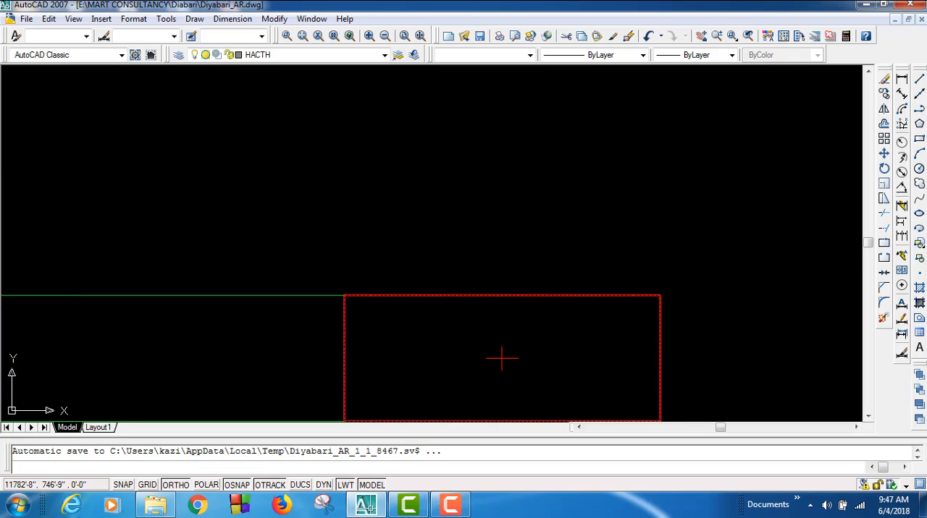
{"action": "mouse_move", "coordinate": [707, 349]}
{"action": "middle_mouse_down"}
{"action": "mouse_move", "coordinate": [673, 291]}
{"action": "mouse_move", "coordinate": [674, 254]}
{"action": "middle_mouse_up"}
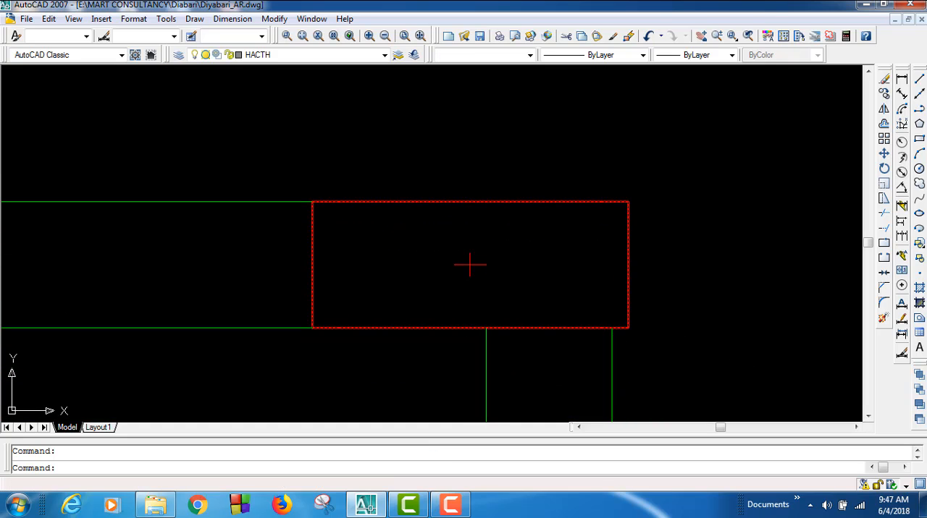
{"action": "left_click", "coordinate": [884, 154]}
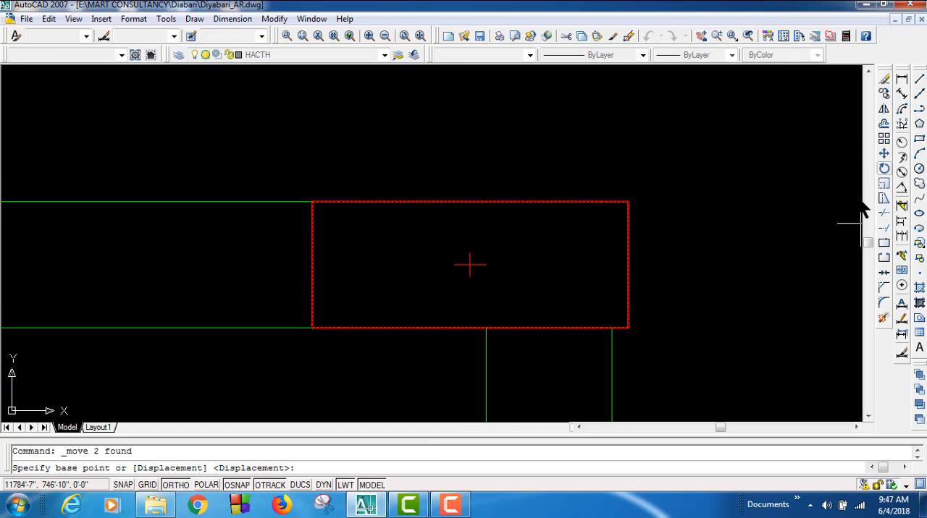
{"action": "left_click", "coordinate": [627, 328]}
{"action": "left_click", "coordinate": [611, 328]}
{"action": "scroll", "coordinate": [681, 321], "scroll_direction": "down", "scroll_amount": 2}
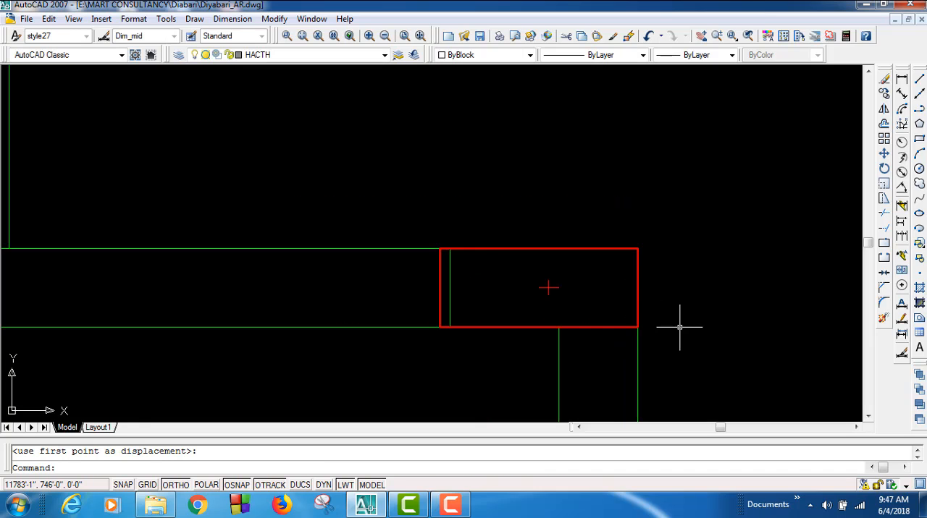
Step: Stretch both right-hand corners of the green beam outline to the upper-right core column's left corners and clear the selection
{"action": "scroll", "coordinate": [454, 284], "scroll_direction": "up", "scroll_amount": 3}
{"action": "left_click", "coordinate": [440, 271]}
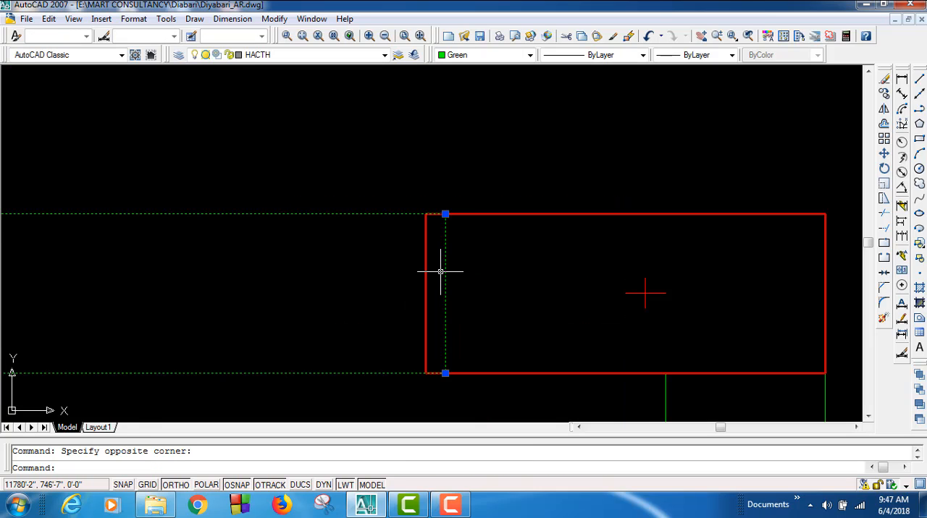
{"action": "left_click", "coordinate": [445, 214]}
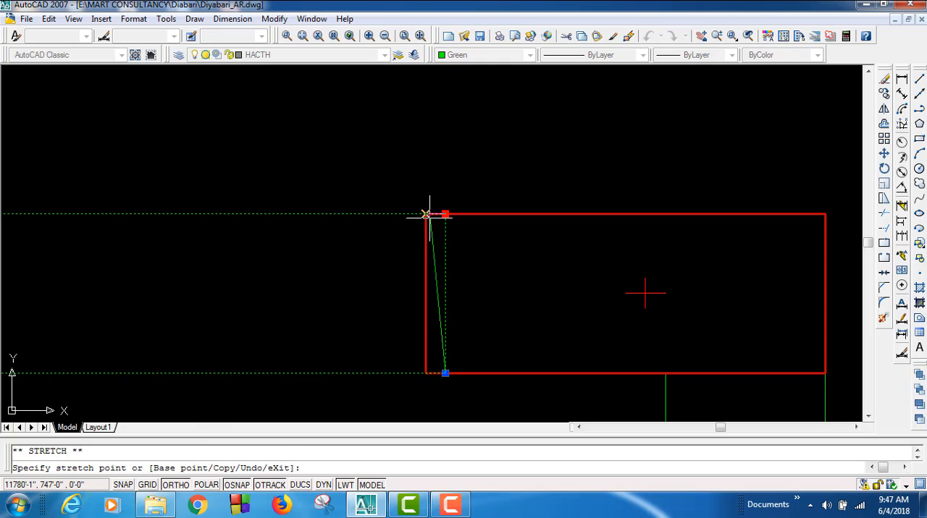
{"action": "left_click", "coordinate": [425, 214]}
{"action": "left_click", "coordinate": [445, 373]}
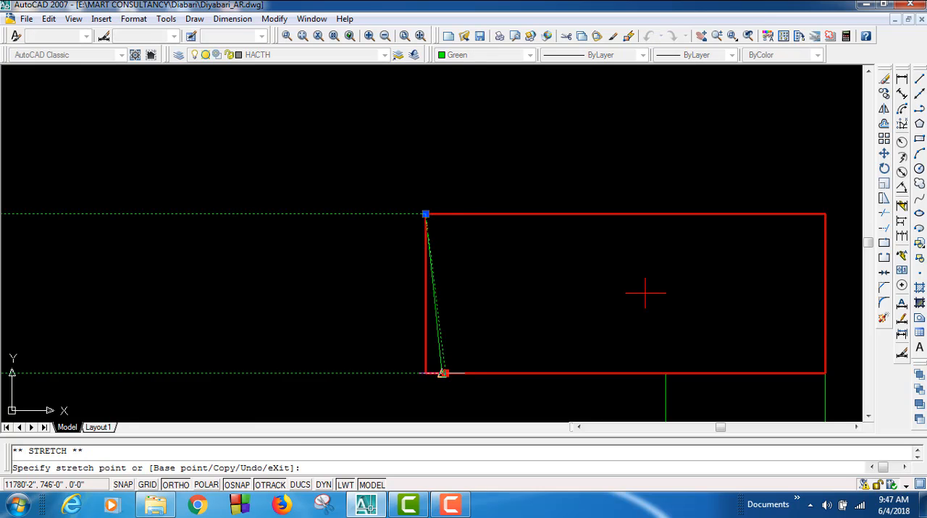
{"action": "left_click", "coordinate": [425, 374]}
{"action": "scroll", "coordinate": [536, 318], "scroll_direction": "down", "scroll_amount": 6}
{"action": "scroll", "coordinate": [556, 305], "scroll_direction": "down", "scroll_amount": 4}
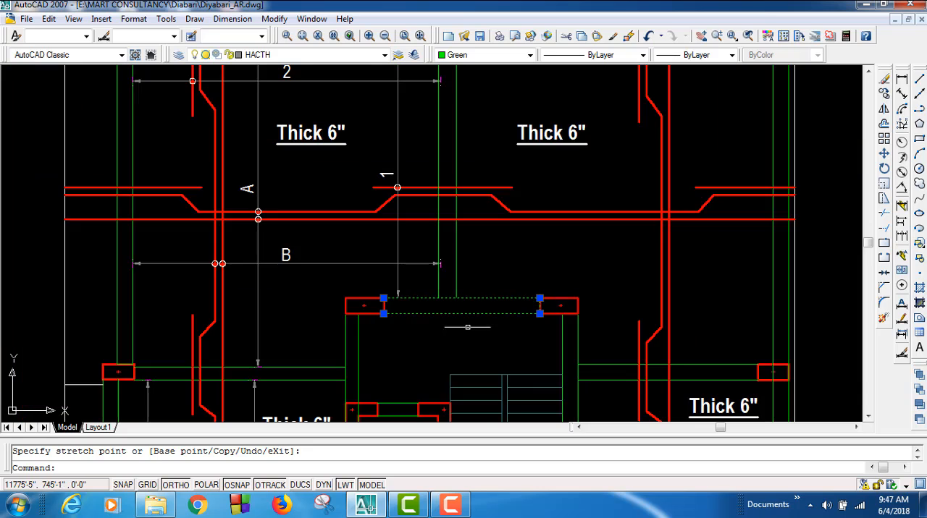
{"action": "scroll", "coordinate": [370, 312], "scroll_direction": "up", "scroll_amount": 3}
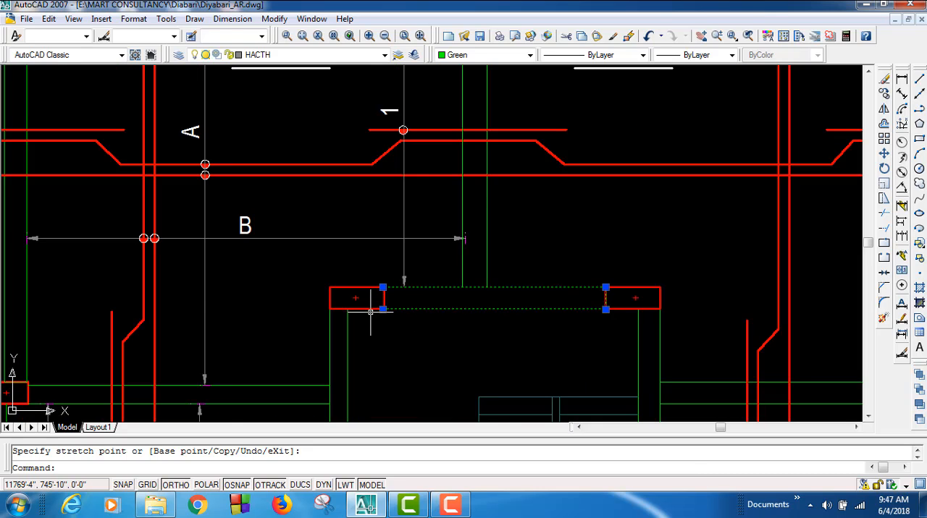
{"action": "key", "text": "Escape"}
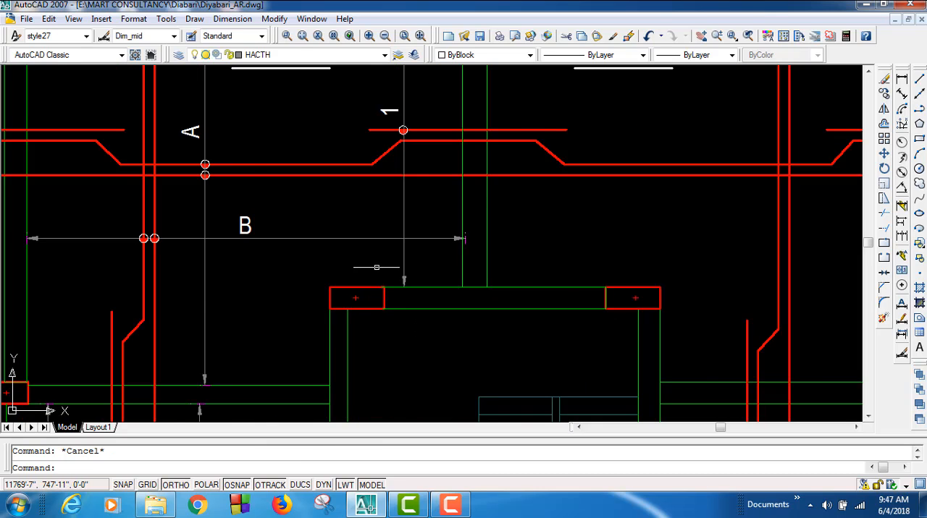
Step: Raise the lower end of the white slab outline at the plan's lower-right corner to line up with the green beam's bottom edge
{"action": "scroll", "coordinate": [377, 267], "scroll_direction": "down", "scroll_amount": 2}
{"action": "middle_click_drag", "start_coordinate": [376, 267], "coordinate": [384, 153]}
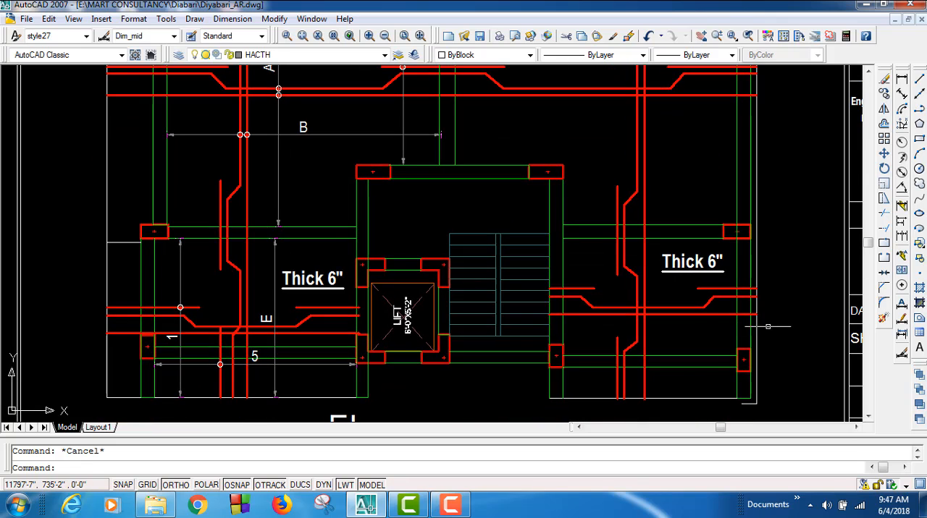
{"action": "scroll", "coordinate": [775, 406], "scroll_direction": "up", "scroll_amount": 3}
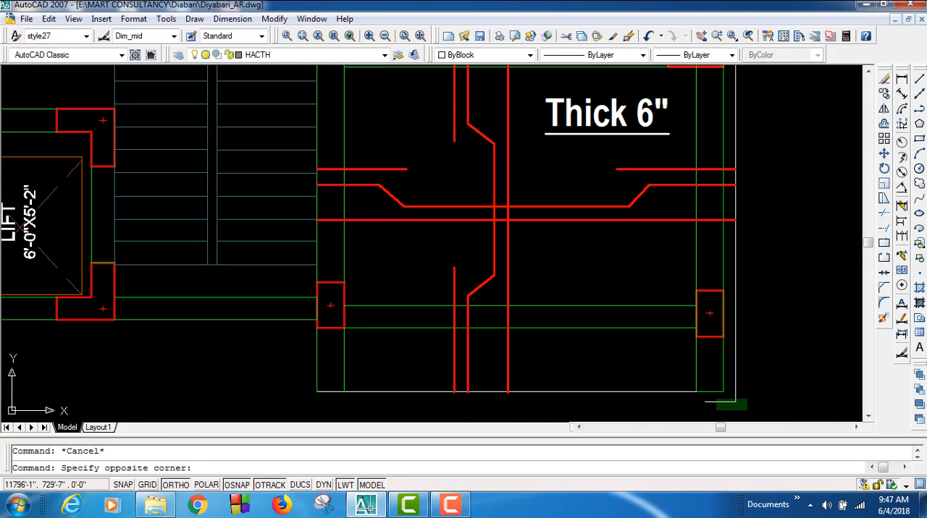
{"action": "left_click", "coordinate": [683, 383]}
{"action": "scroll", "coordinate": [695, 373], "scroll_direction": "up", "scroll_amount": 4}
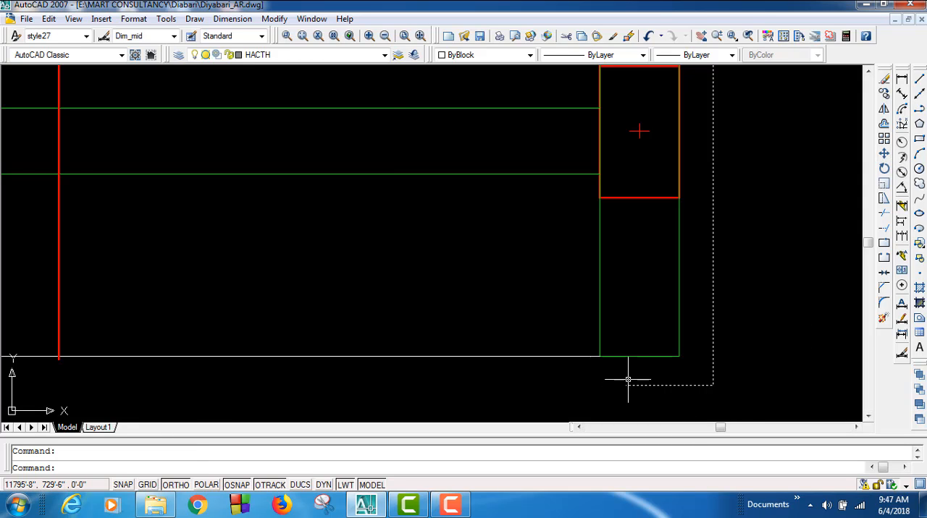
{"action": "left_click_drag", "start_coordinate": [627, 380], "coordinate": [628, 357]}
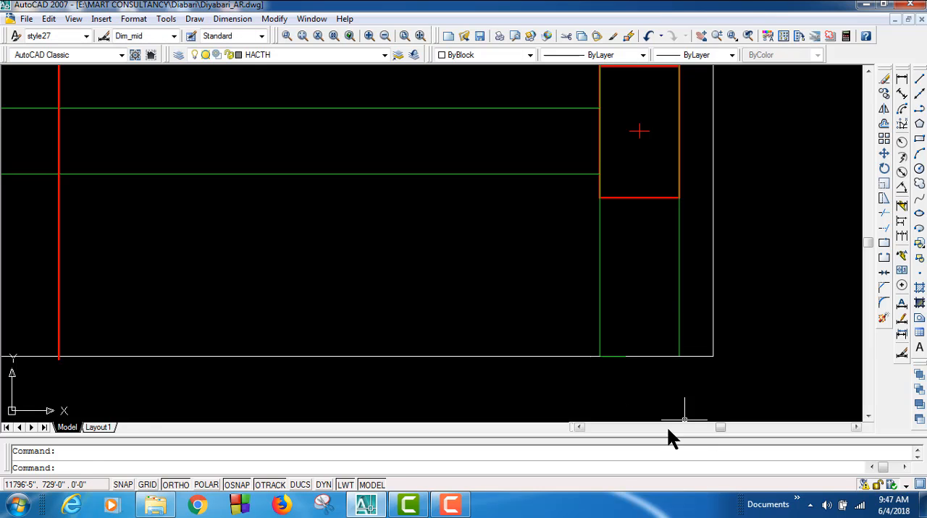
{"action": "scroll", "coordinate": [666, 384], "scroll_direction": "down", "scroll_amount": 4}
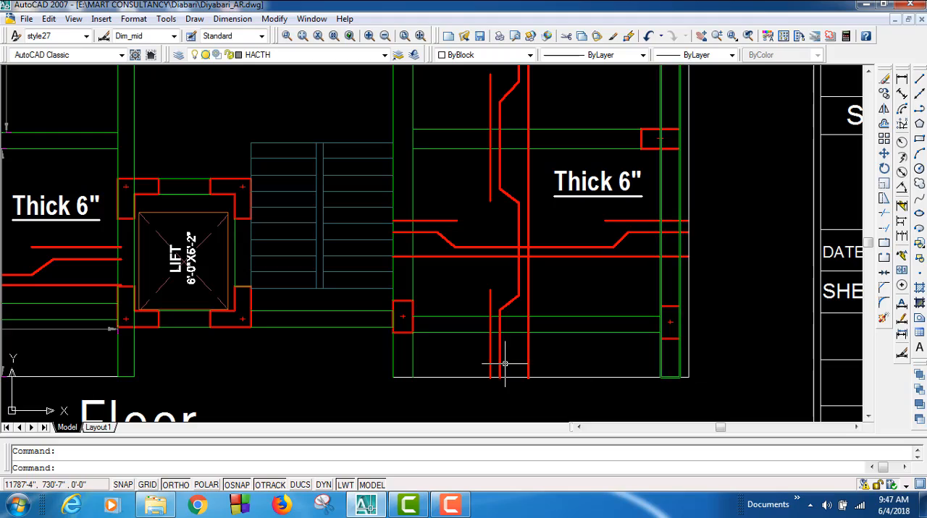
{"action": "mouse_move", "coordinate": [400, 392]}
{"action": "middle_mouse_down"}
{"action": "mouse_move", "coordinate": [491, 366]}
{"action": "mouse_move", "coordinate": [571, 393]}
{"action": "mouse_move", "coordinate": [691, 341]}
{"action": "mouse_move", "coordinate": [685, 280]}
{"action": "mouse_move", "coordinate": [705, 270]}
{"action": "middle_mouse_up"}
{"action": "scroll", "coordinate": [662, 312], "scroll_direction": "down", "scroll_amount": 3}
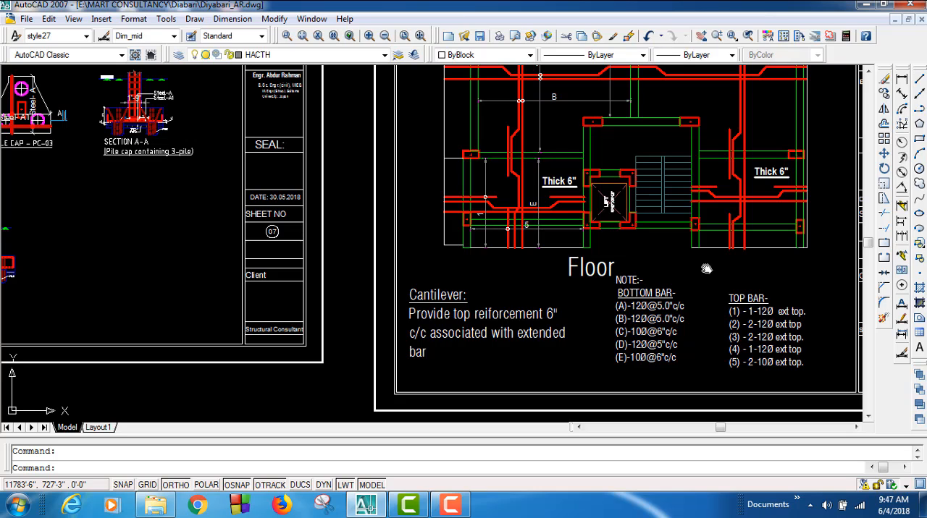
{"action": "middle_click_drag", "start_coordinate": [706, 269], "coordinate": [705, 268]}
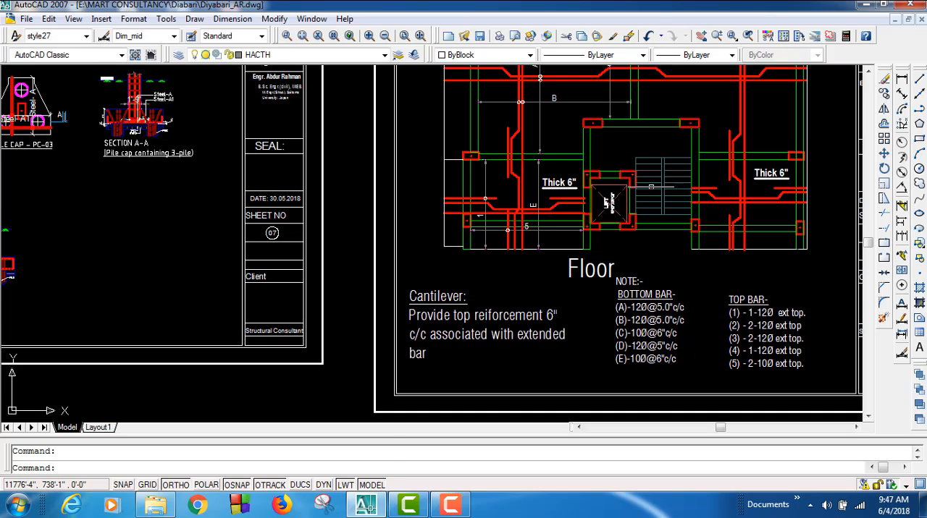
{"action": "scroll", "coordinate": [595, 118], "scroll_direction": "up", "scroll_amount": 5}
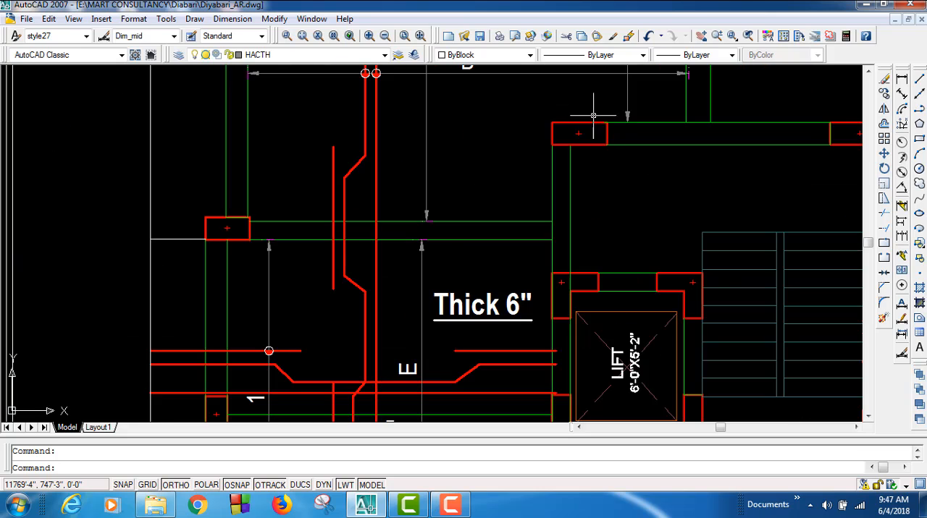
Step: Inspect the column and beam junctions of the slab reinforcement plan for remaining misalignments
{"action": "mouse_move", "coordinate": [662, 184]}
{"action": "middle_mouse_down"}
{"action": "mouse_move", "coordinate": [477, 379]}
{"action": "mouse_move", "coordinate": [469, 415]}
{"action": "middle_mouse_up"}
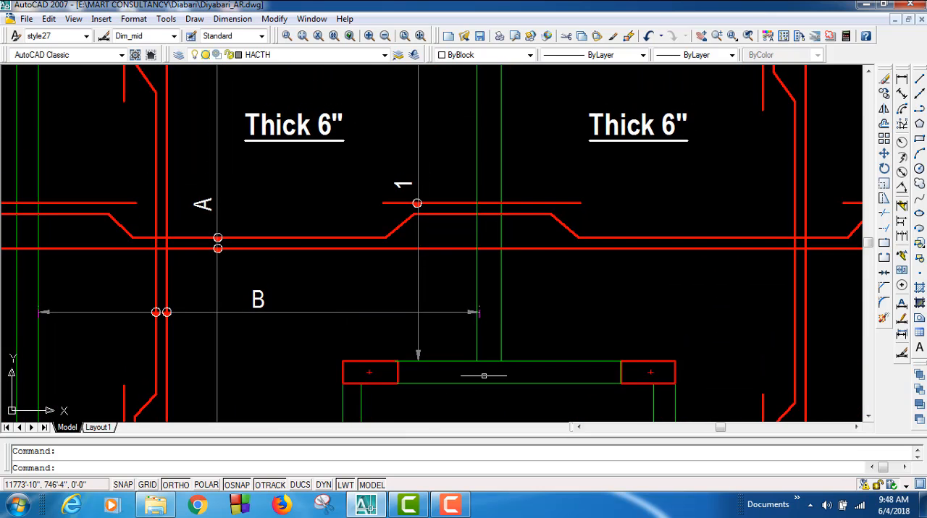
{"action": "scroll", "coordinate": [489, 324], "scroll_direction": "down", "scroll_amount": 4}
{"action": "scroll", "coordinate": [497, 183], "scroll_direction": "up", "scroll_amount": 7}
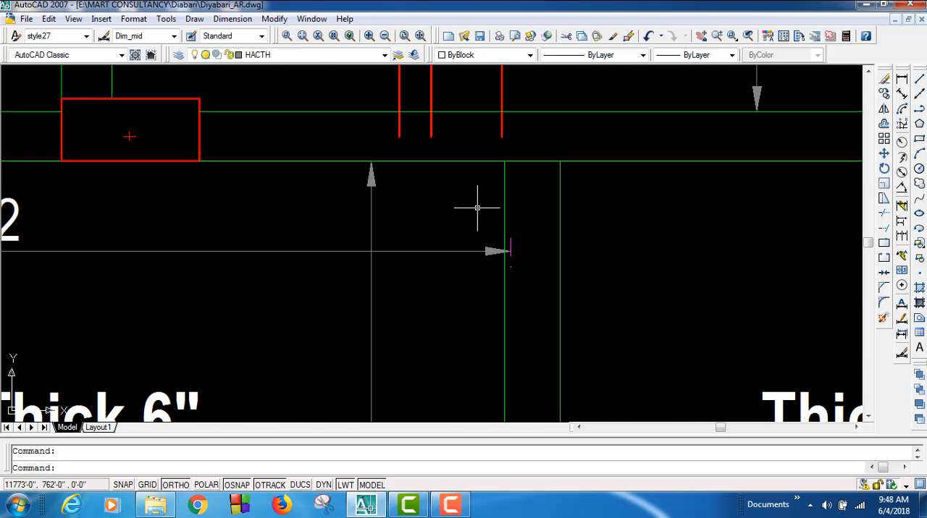
{"action": "scroll", "coordinate": [187, 137], "scroll_direction": "up", "scroll_amount": 6}
{"action": "scroll", "coordinate": [226, 226], "scroll_direction": "up", "scroll_amount": 3}
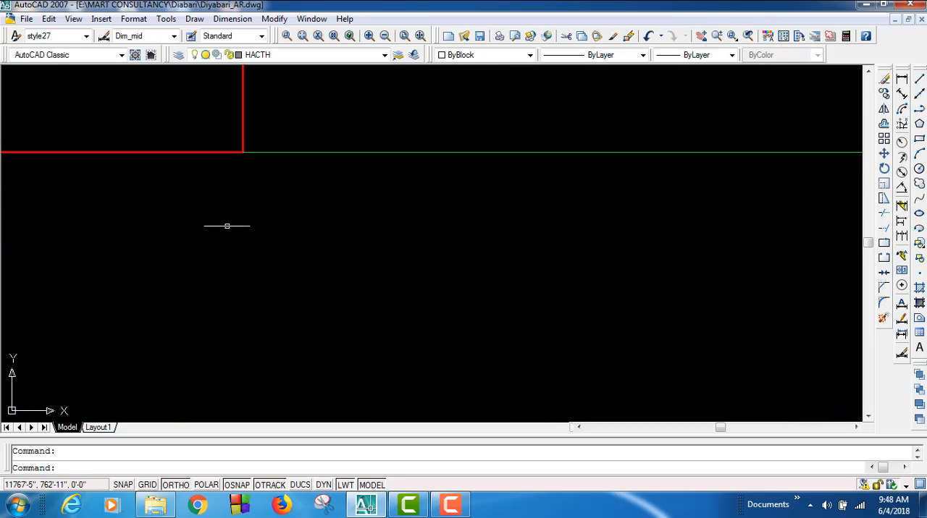
{"action": "scroll", "coordinate": [432, 211], "scroll_direction": "down", "scroll_amount": 10}
{"action": "scroll", "coordinate": [551, 217], "scroll_direction": "down", "scroll_amount": 4}
{"action": "middle_click_drag", "start_coordinate": [474, 270], "coordinate": [461, 114]}
{"action": "scroll", "coordinate": [466, 144], "scroll_direction": "down", "scroll_amount": 8}
{"action": "middle_click_drag", "start_coordinate": [358, 253], "coordinate": [670, 259]}
{"action": "scroll", "coordinate": [675, 263], "scroll_direction": "up", "scroll_amount": 5}
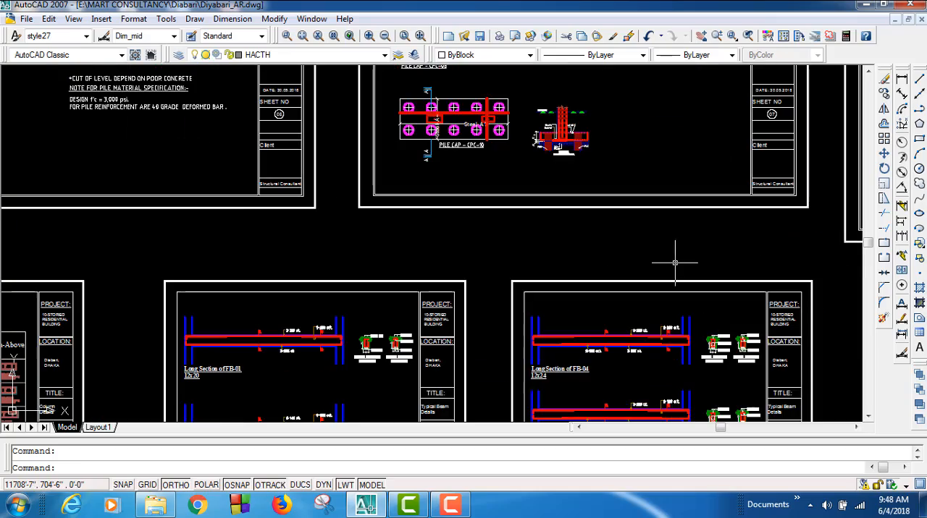
Step: On the Beam Layout sheet, move the column between the middle and right FB04-12x24 beams up so its lower edge meets their bottom line
{"action": "mouse_move", "coordinate": [337, 242]}
{"action": "middle_mouse_down"}
{"action": "mouse_move", "coordinate": [443, 315]}
{"action": "mouse_move", "coordinate": [470, 377]}
{"action": "middle_mouse_up"}
{"action": "scroll", "coordinate": [476, 347], "scroll_direction": "down", "scroll_amount": 4}
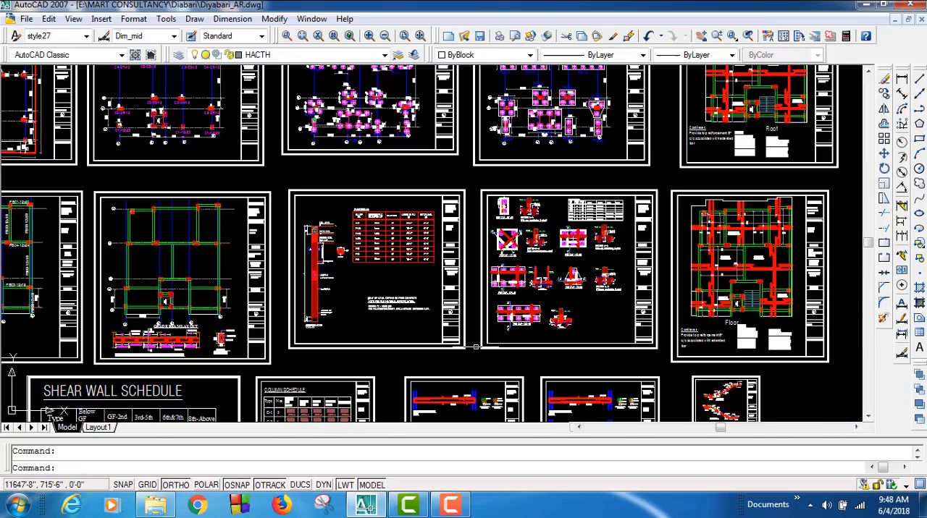
{"action": "middle_click_drag", "start_coordinate": [372, 327], "coordinate": [716, 332]}
{"action": "scroll", "coordinate": [533, 160], "scroll_direction": "up", "scroll_amount": 9}
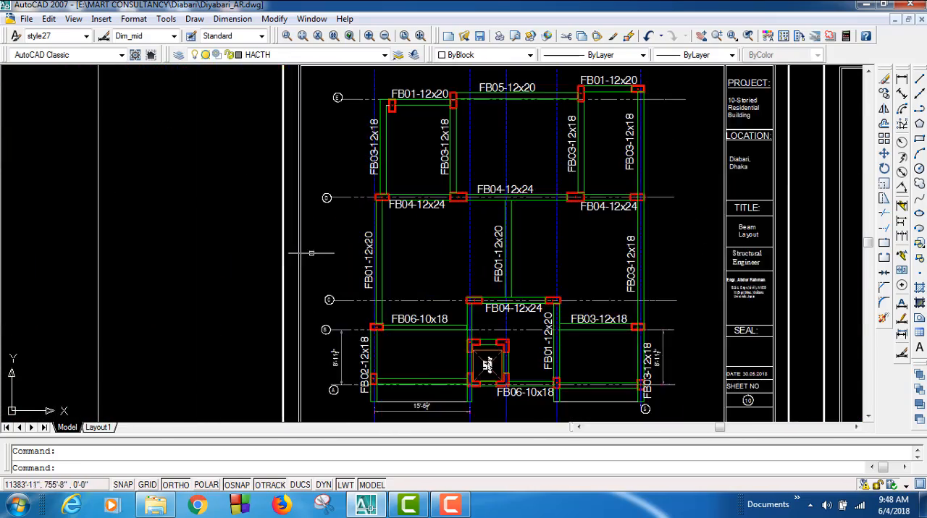
{"action": "scroll", "coordinate": [532, 160], "scroll_direction": "up", "scroll_amount": 3}
{"action": "mouse_move", "coordinate": [606, 200]}
{"action": "middle_mouse_down"}
{"action": "mouse_move", "coordinate": [424, 230]}
{"action": "mouse_move", "coordinate": [386, 209]}
{"action": "mouse_move", "coordinate": [239, 210]}
{"action": "mouse_move", "coordinate": [114, 230]}
{"action": "middle_mouse_up"}
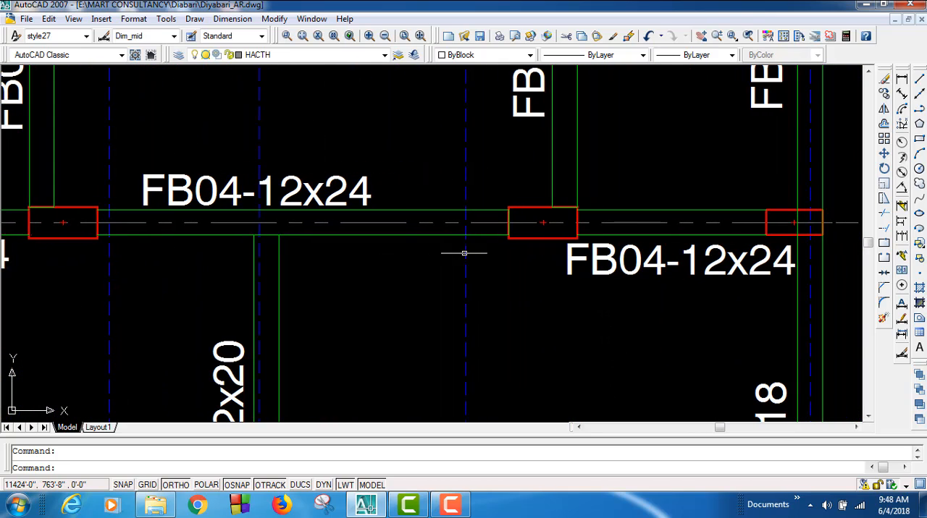
{"action": "scroll", "coordinate": [588, 251], "scroll_direction": "up", "scroll_amount": 4}
{"action": "scroll", "coordinate": [478, 257], "scroll_direction": "up", "scroll_amount": 1}
{"action": "left_click", "coordinate": [413, 248]}
{"action": "left_click", "coordinate": [348, 217]}
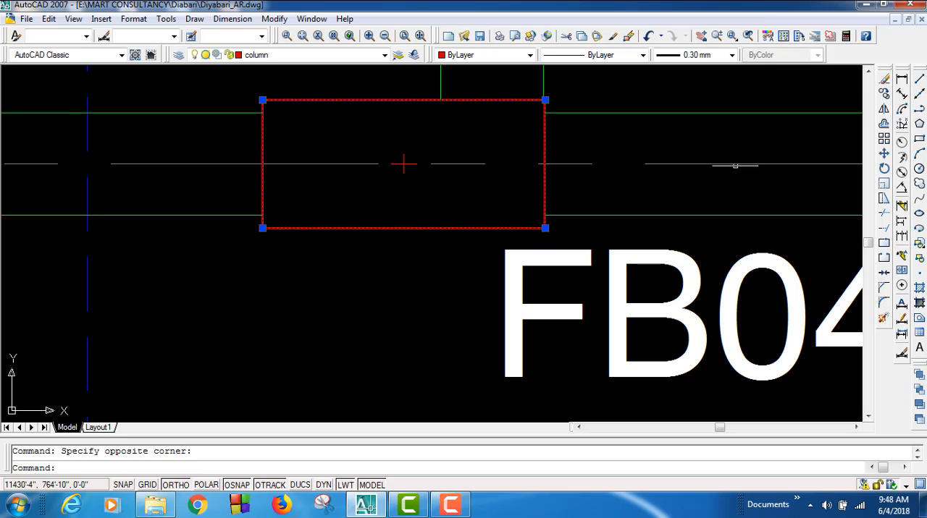
{"action": "left_click", "coordinate": [883, 155]}
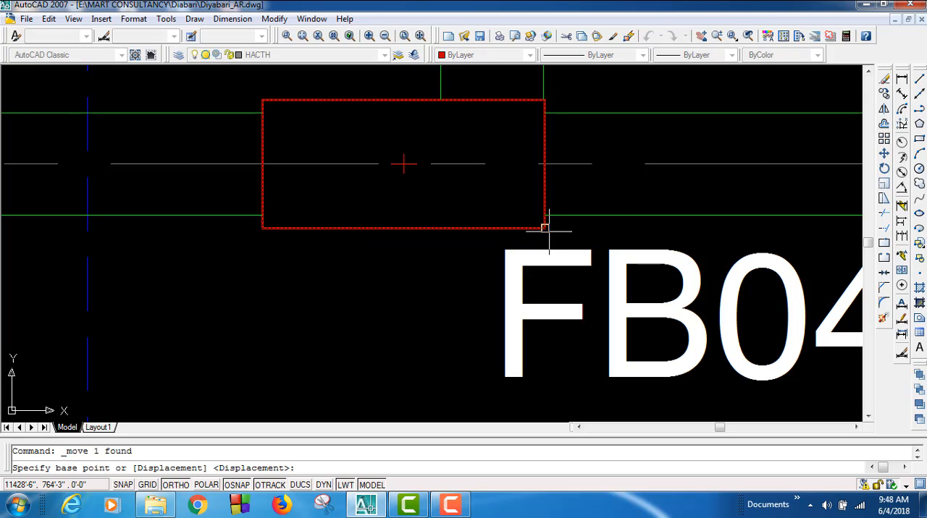
{"action": "left_click", "coordinate": [545, 228]}
{"action": "left_click", "coordinate": [545, 214]}
Step: Raise both lower corners of the vertical green beam outline above that column to the column's top edge
{"action": "scroll", "coordinate": [555, 242], "scroll_direction": "down", "scroll_amount": 2}
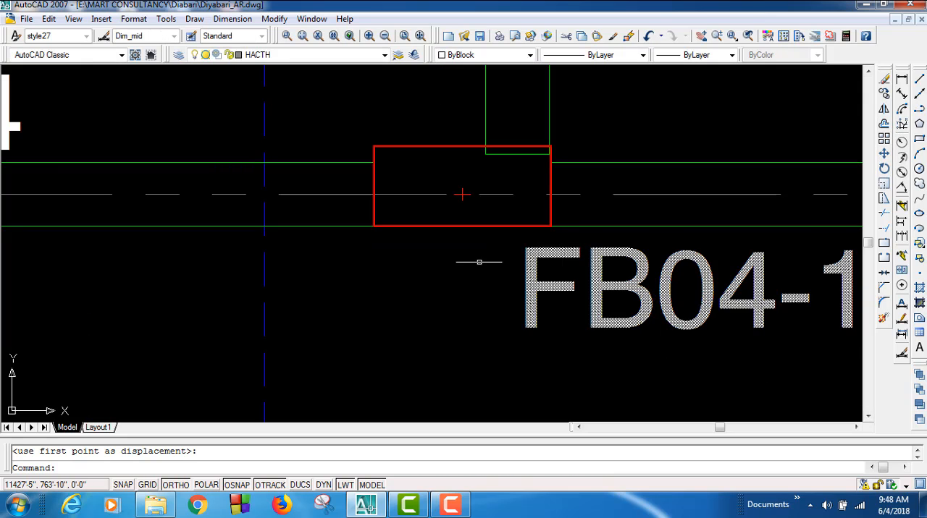
{"action": "middle_click_drag", "start_coordinate": [371, 313], "coordinate": [381, 397]}
{"action": "scroll", "coordinate": [497, 279], "scroll_direction": "up", "scroll_amount": 2}
{"action": "left_click", "coordinate": [492, 294]}
{"action": "left_click", "coordinate": [403, 265]}
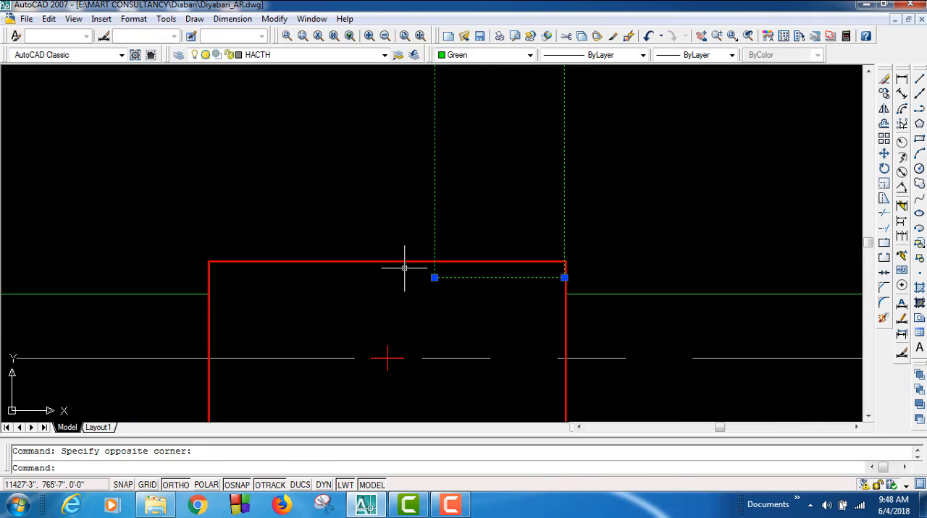
{"action": "scroll", "coordinate": [442, 276], "scroll_direction": "up", "scroll_amount": 2}
{"action": "left_click", "coordinate": [422, 277]}
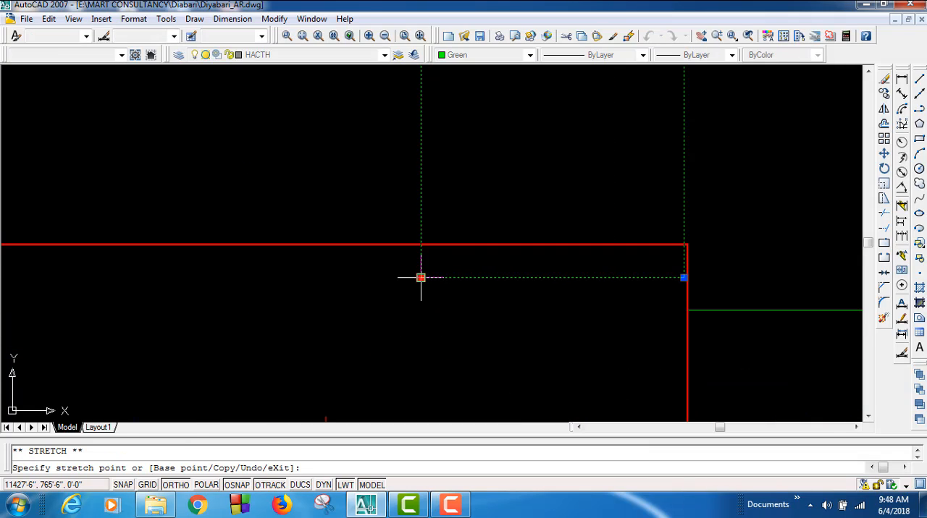
{"action": "left_click", "coordinate": [421, 245]}
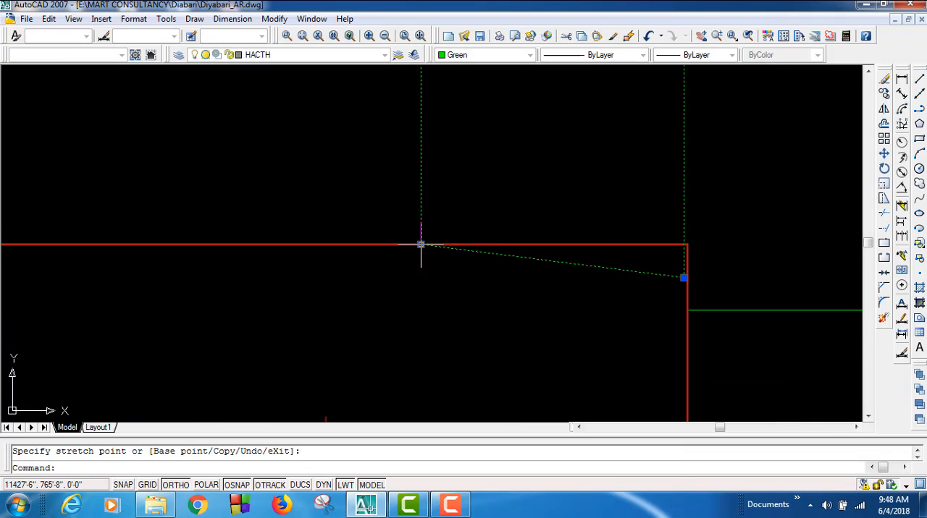
{"action": "left_click", "coordinate": [684, 277]}
{"action": "left_click", "coordinate": [683, 245]}
Step: Try moving the column left together with the vertical green beam outline, and undo that move
{"action": "scroll", "coordinate": [689, 244], "scroll_direction": "up", "scroll_amount": 5}
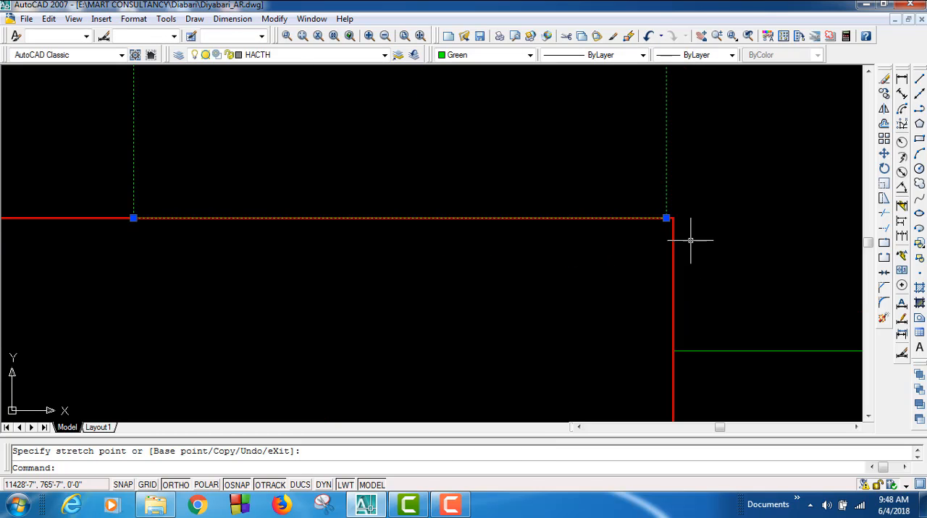
{"action": "left_click", "coordinate": [689, 258]}
{"action": "left_click", "coordinate": [610, 257]}
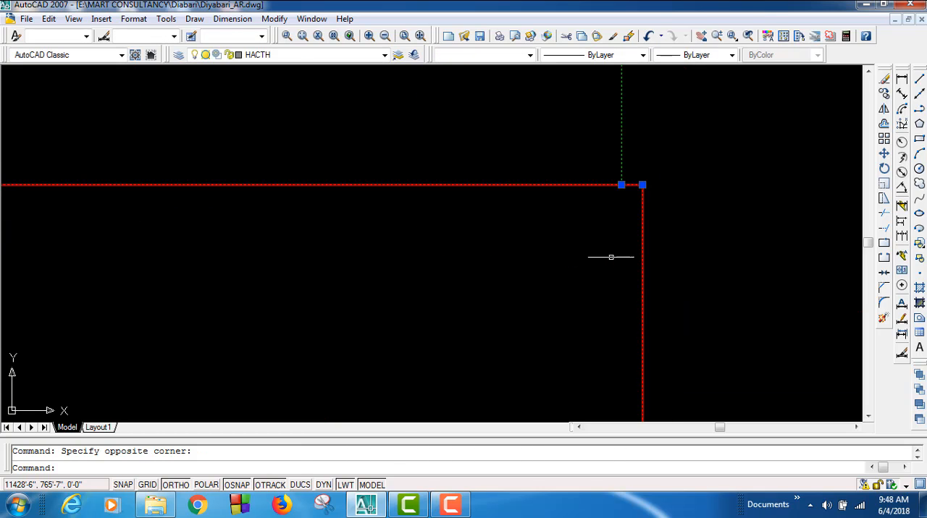
{"action": "left_click", "coordinate": [884, 153]}
{"action": "left_click", "coordinate": [642, 185]}
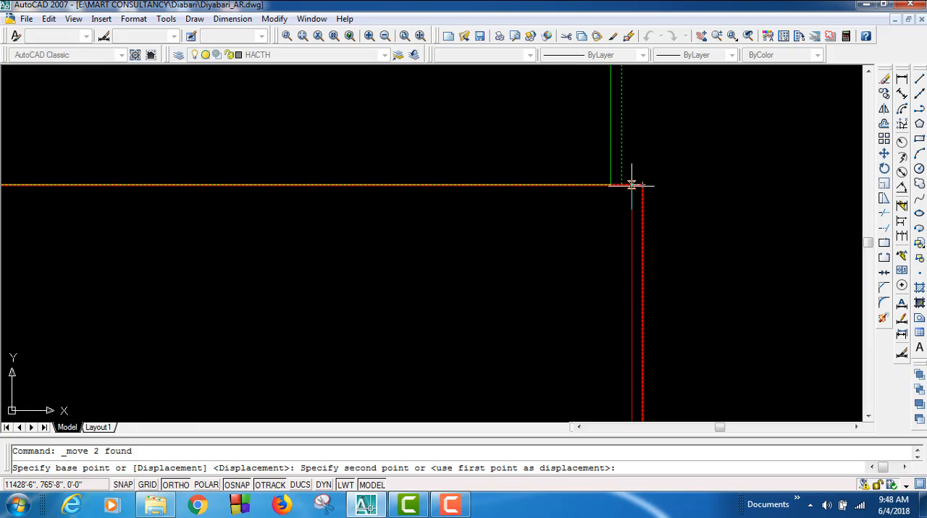
{"action": "left_click", "coordinate": [621, 185]}
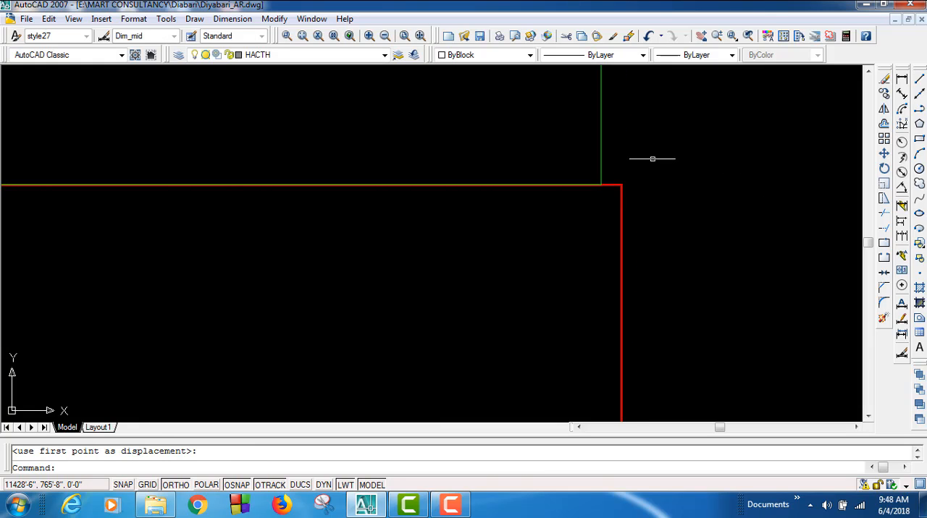
{"action": "key", "text": "ctrl+z"}
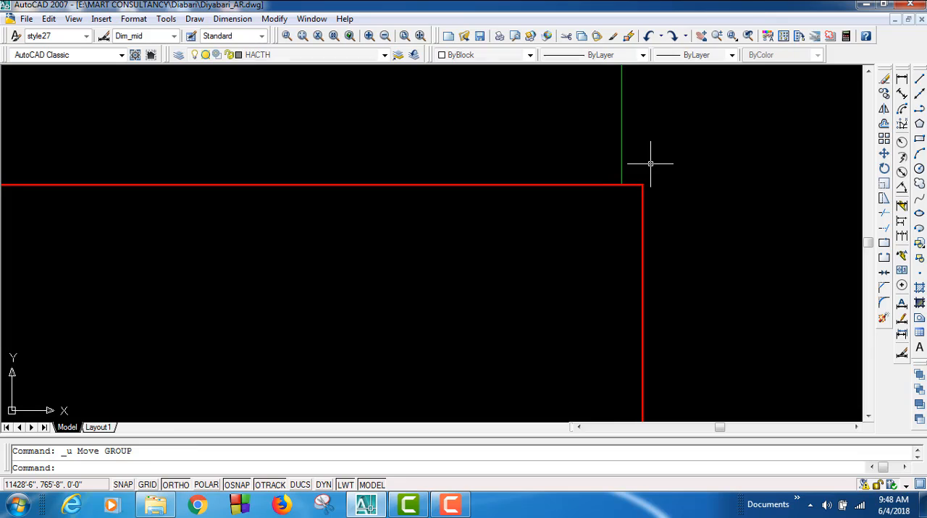
Step: Move only the column left so its right edge lines up with the right line of the vertical green beam
{"action": "left_click", "coordinate": [697, 305]}
{"action": "left_click", "coordinate": [597, 262]}
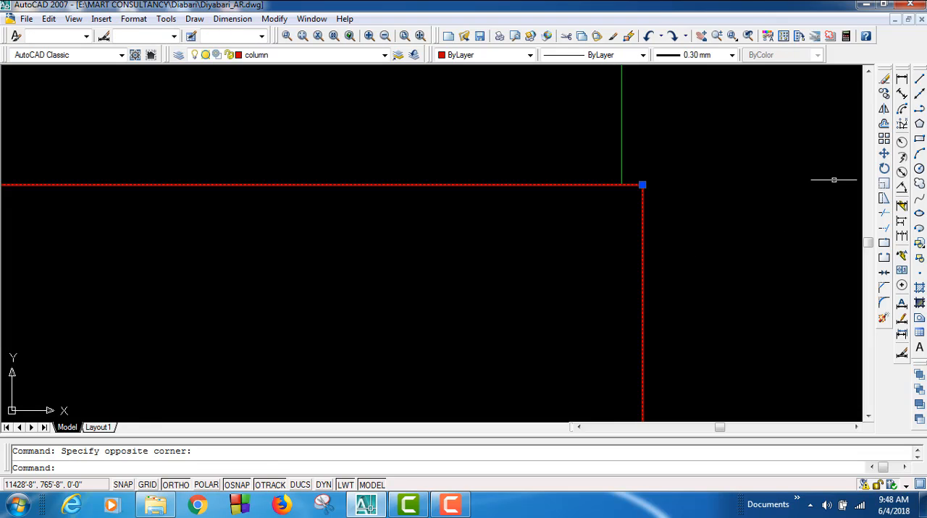
{"action": "left_click", "coordinate": [883, 154]}
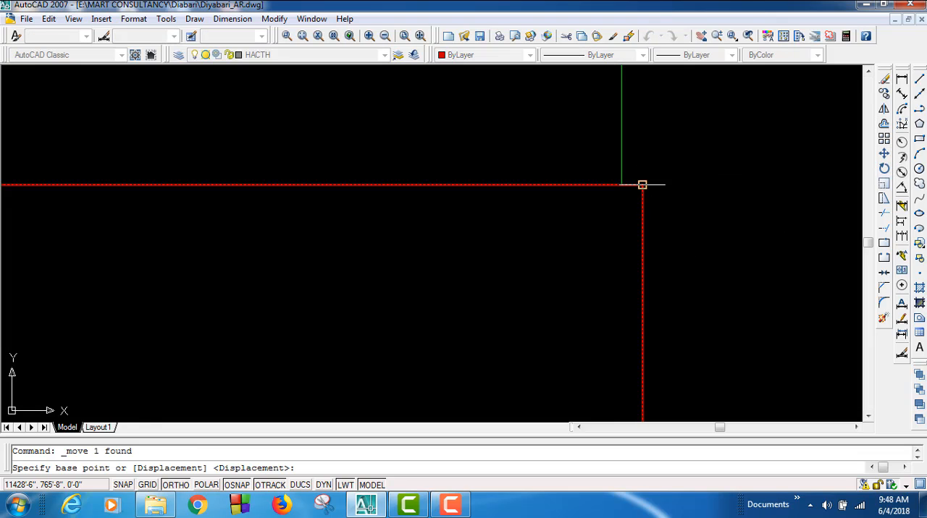
{"action": "left_click", "coordinate": [641, 183]}
{"action": "left_click", "coordinate": [666, 173]}
{"action": "scroll", "coordinate": [696, 165], "scroll_direction": "down", "scroll_amount": 6}
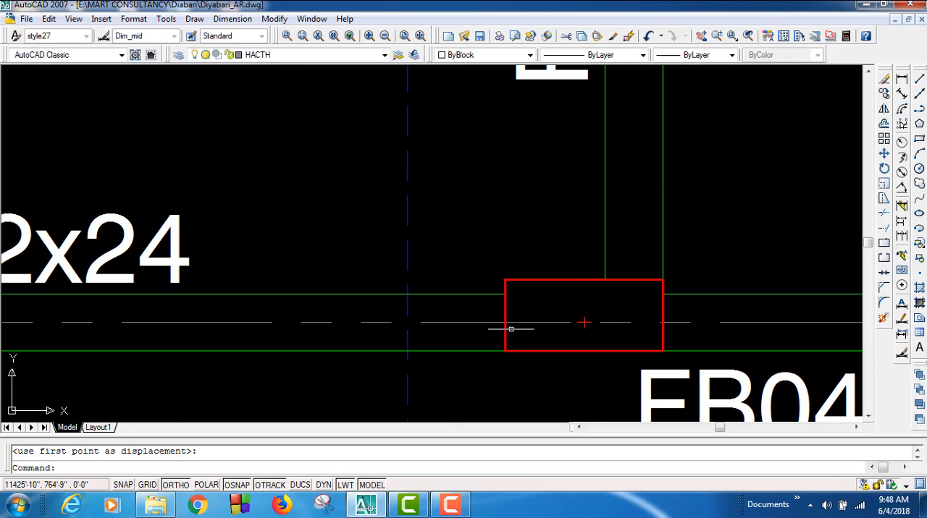
{"action": "middle_click_drag", "start_coordinate": [443, 358], "coordinate": [722, 334]}
{"action": "scroll", "coordinate": [722, 334], "scroll_direction": "down", "scroll_amount": 2}
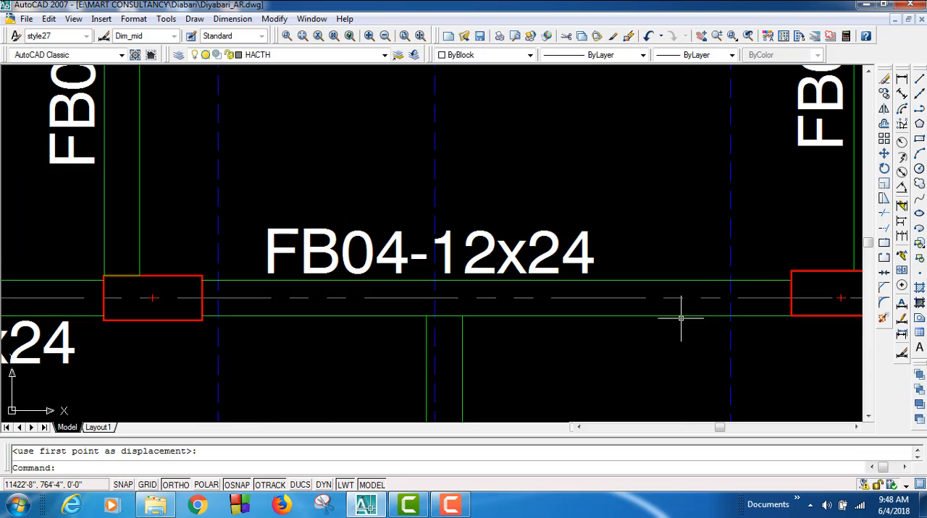
{"action": "middle_click_drag", "start_coordinate": [201, 331], "coordinate": [336, 347]}
{"action": "scroll", "coordinate": [329, 336], "scroll_direction": "up", "scroll_amount": 4}
{"action": "left_click_drag", "start_coordinate": [327, 333], "coordinate": [323, 311]}
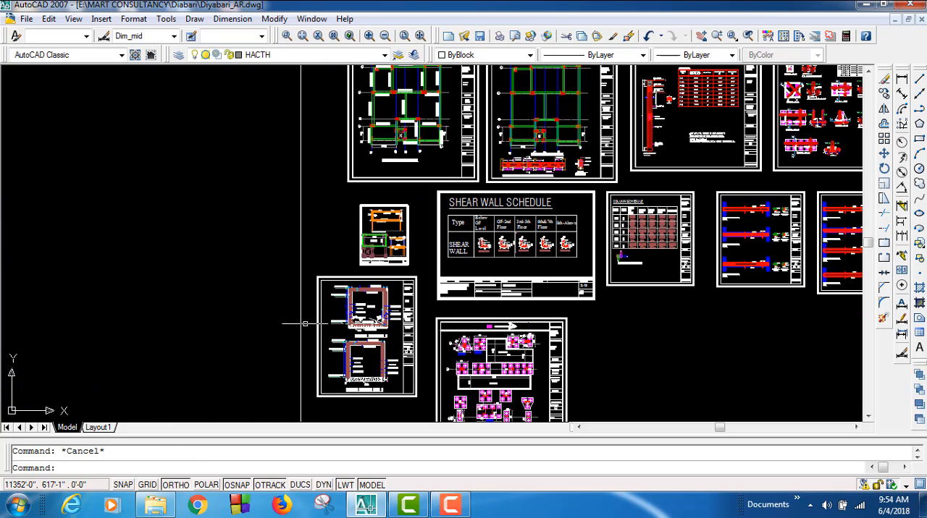
Step: Save the Diyabari_AR drawing under its existing name
{"action": "left_click", "coordinate": [27, 19]}
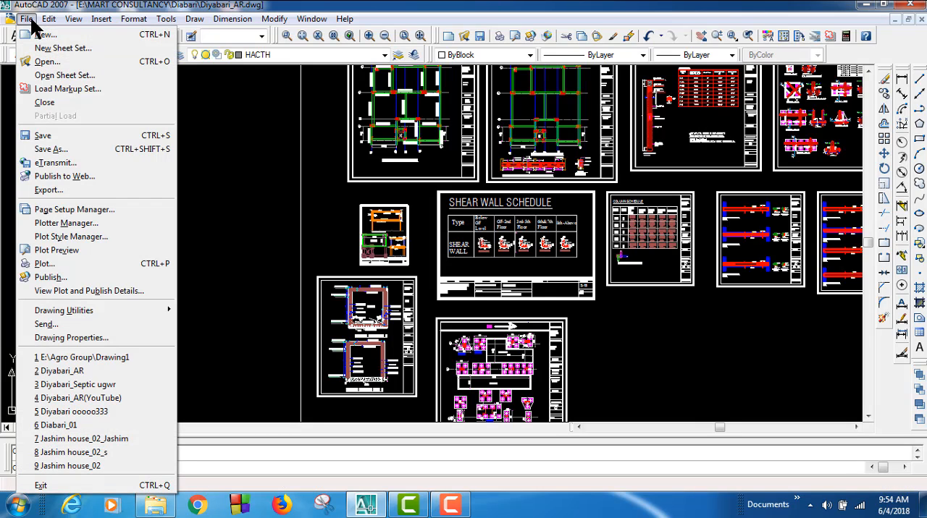
{"action": "left_click", "coordinate": [44, 136]}
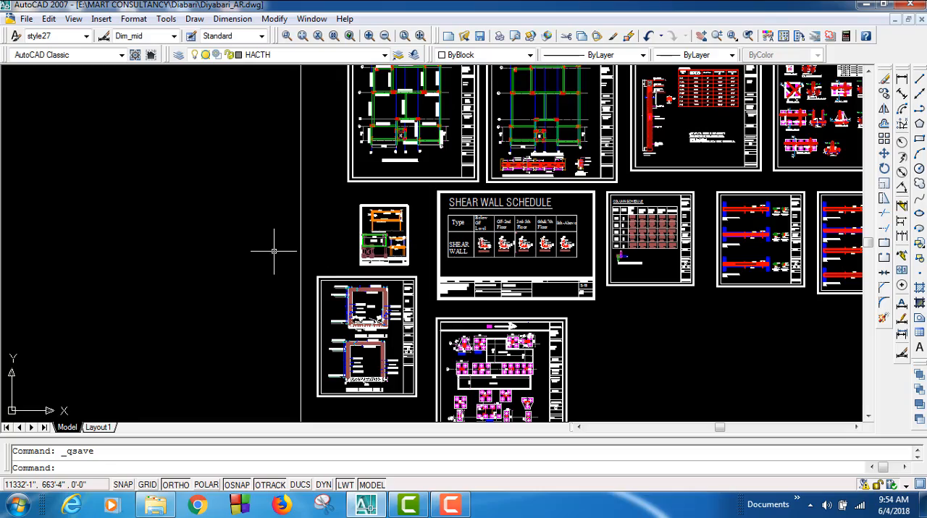
Step: Review the full set of structural sheets, including the structural design criteria and beam bar cutoff detail sheets
{"action": "middle_click_drag", "start_coordinate": [281, 227], "coordinate": [218, 387]}
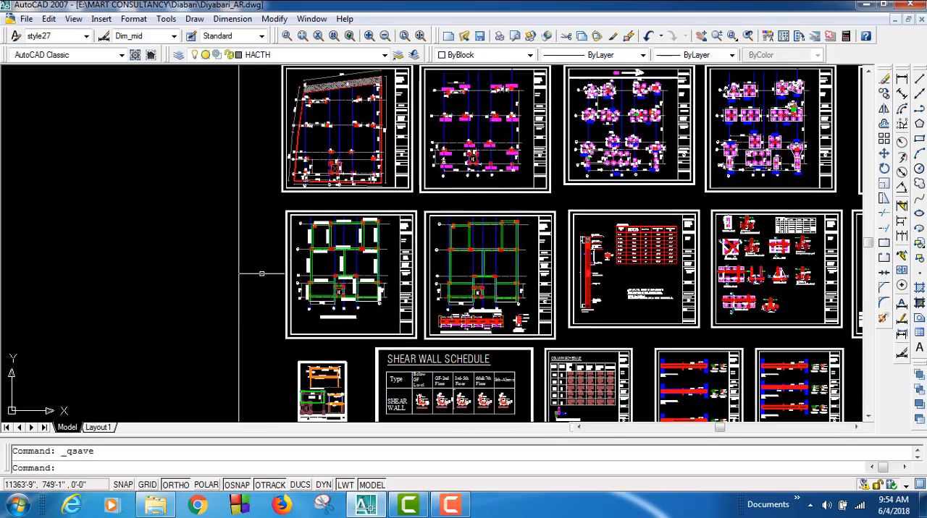
{"action": "middle_click_drag", "start_coordinate": [261, 268], "coordinate": [179, 347]}
{"action": "middle_click_drag", "start_coordinate": [389, 196], "coordinate": [314, 282]}
{"action": "middle_click_drag", "start_coordinate": [355, 218], "coordinate": [320, 285]}
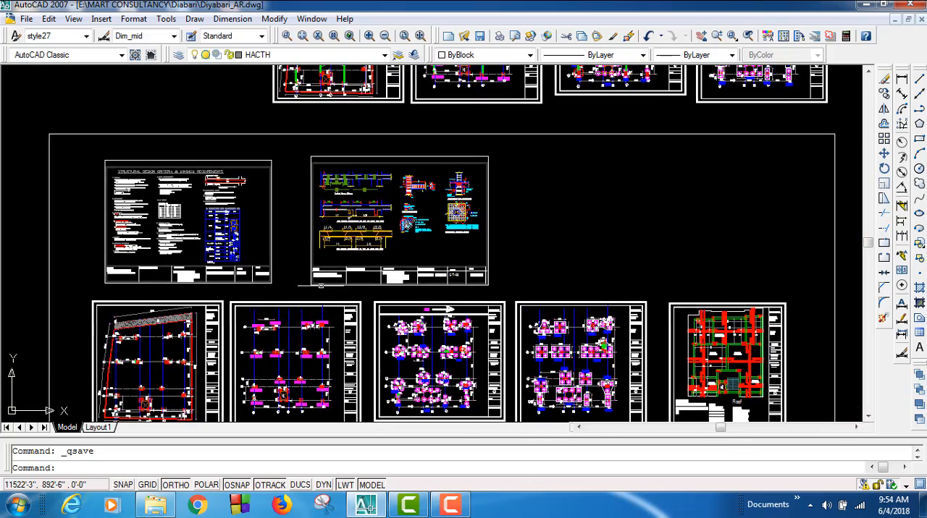
{"action": "scroll", "coordinate": [365, 217], "scroll_direction": "up", "scroll_amount": 4}
{"action": "middle_click_drag", "start_coordinate": [271, 213], "coordinate": [377, 359]}
{"action": "mouse_move", "coordinate": [348, 309]}
{"action": "middle_mouse_down"}
{"action": "mouse_move", "coordinate": [401, 299]}
{"action": "mouse_move", "coordinate": [526, 244]}
{"action": "mouse_move", "coordinate": [521, 270]}
{"action": "middle_mouse_up"}
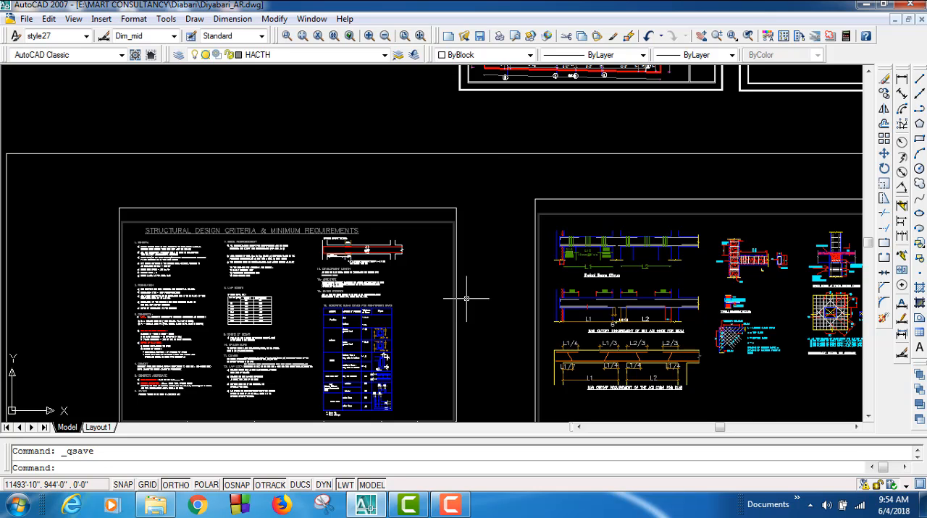
{"action": "scroll", "coordinate": [468, 300], "scroll_direction": "down", "scroll_amount": 5}
{"action": "scroll", "coordinate": [442, 376], "scroll_direction": "up", "scroll_amount": 2}
{"action": "scroll", "coordinate": [464, 333], "scroll_direction": "up", "scroll_amount": 4}
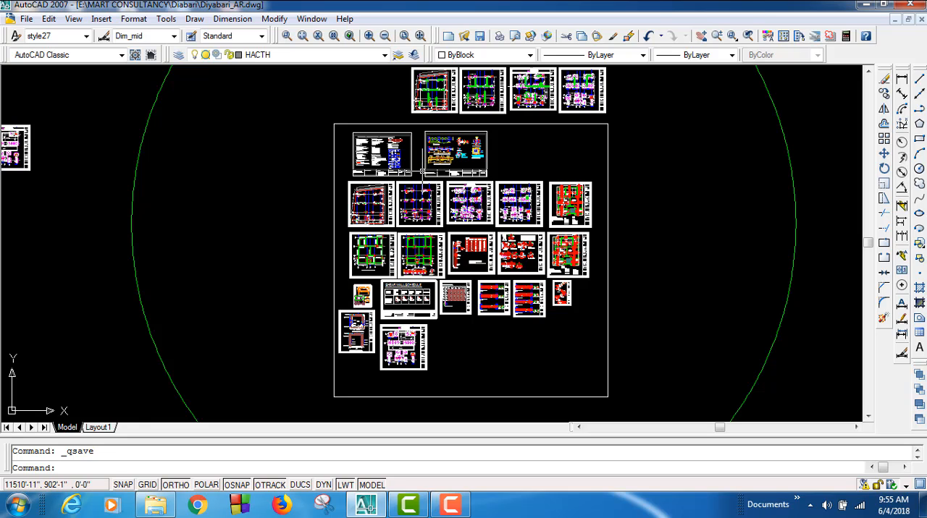
Step: Open the drawing Diyabari_AR(YouTube) from the Diabari folder inside MART CONSULTANCY on drive E
{"action": "left_click", "coordinate": [26, 19]}
{"action": "left_click", "coordinate": [38, 62]}
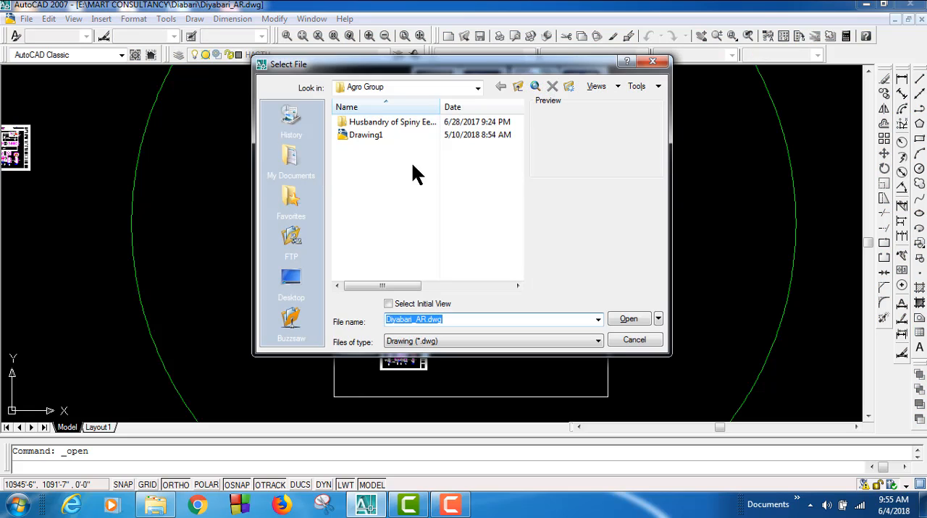
{"action": "left_click", "coordinate": [477, 87]}
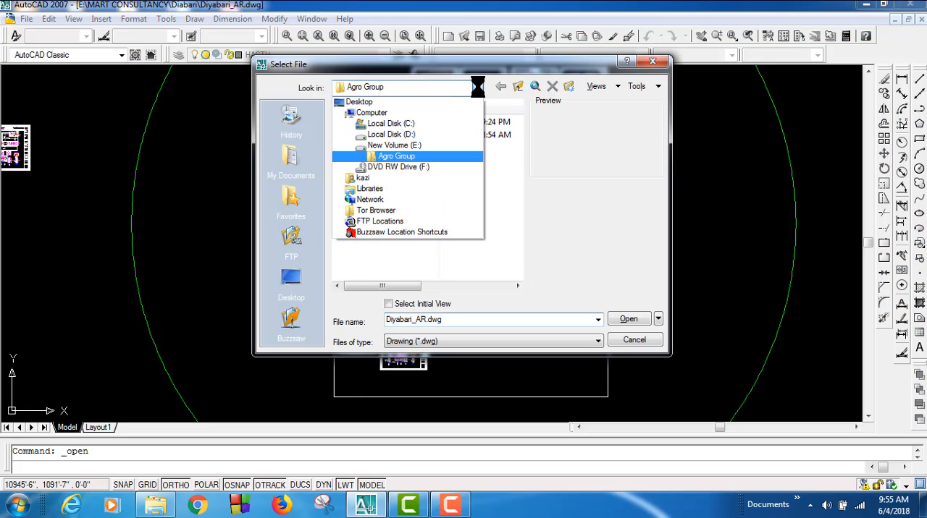
{"action": "left_click", "coordinate": [404, 145]}
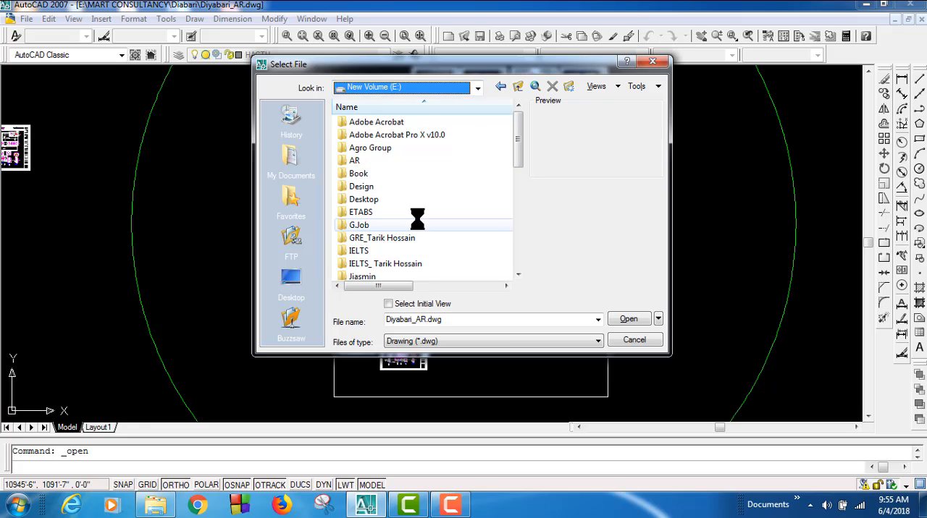
{"action": "left_click_drag", "start_coordinate": [523, 161], "coordinate": [525, 182]}
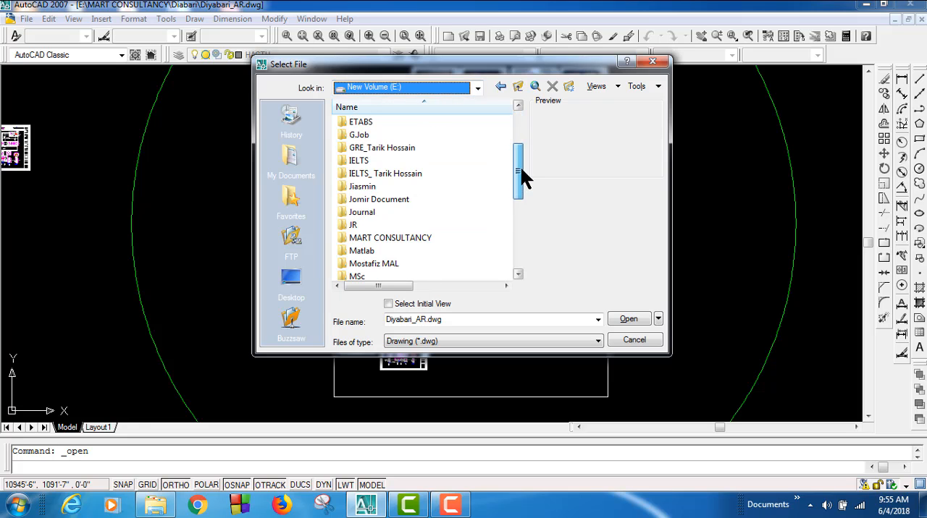
{"action": "double_click", "coordinate": [385, 237]}
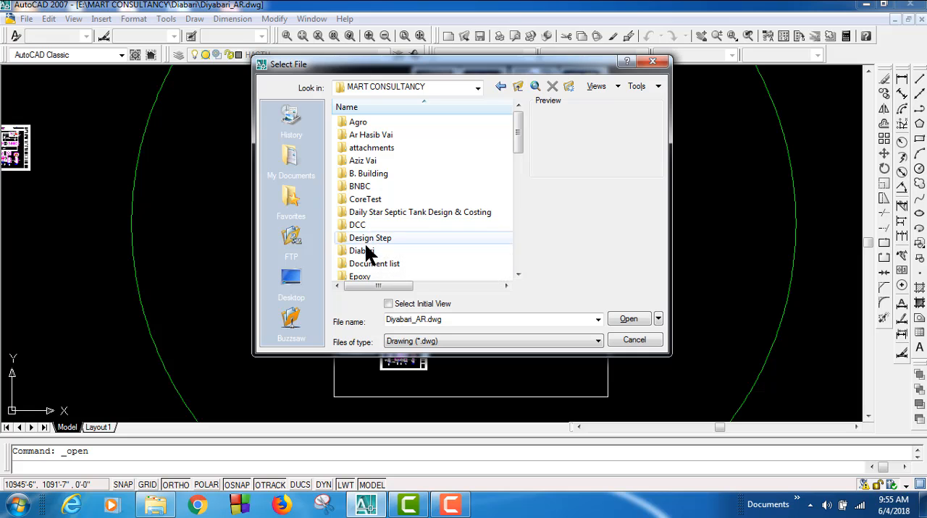
{"action": "double_click", "coordinate": [365, 248]}
{"action": "double_click", "coordinate": [402, 248]}
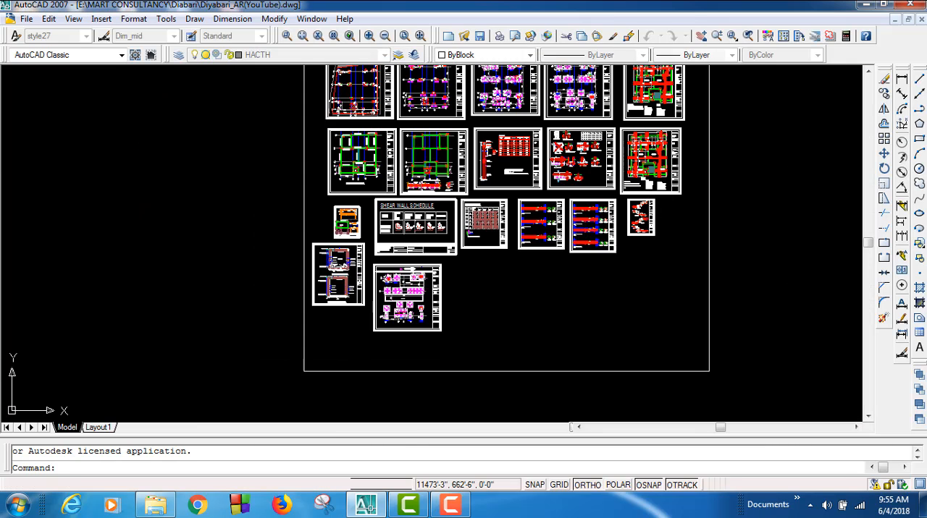
Step: Examine the structural sheets up to the general notes sheet ST-01 with the structural design criteria and minimum requirements
{"action": "scroll", "coordinate": [423, 203], "scroll_direction": "up", "scroll_amount": 5}
{"action": "middle_click_drag", "start_coordinate": [374, 119], "coordinate": [287, 393]}
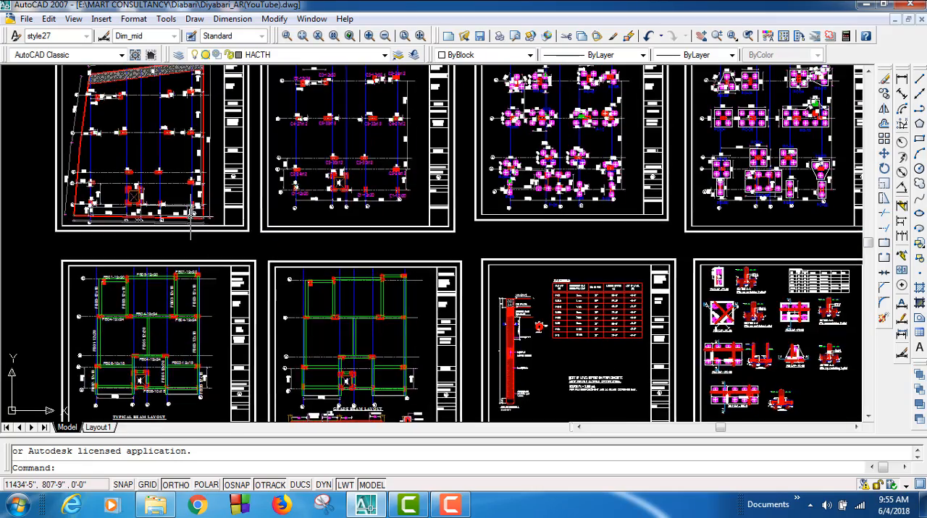
{"action": "middle_click_drag", "start_coordinate": [191, 214], "coordinate": [308, 296]}
{"action": "middle_click_drag", "start_coordinate": [363, 213], "coordinate": [321, 392]}
{"action": "scroll", "coordinate": [311, 164], "scroll_direction": "up", "scroll_amount": 2}
{"action": "mouse_move", "coordinate": [287, 153]}
{"action": "middle_mouse_down"}
{"action": "mouse_move", "coordinate": [403, 240]}
{"action": "mouse_move", "coordinate": [409, 215]}
{"action": "middle_mouse_up"}
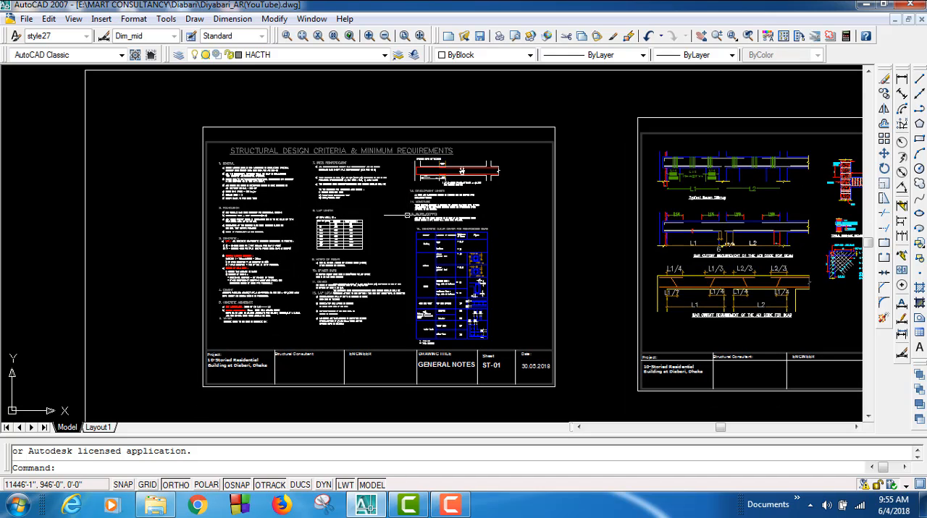
{"action": "mouse_move", "coordinate": [364, 244]}
{"action": "middle_mouse_down"}
{"action": "mouse_move", "coordinate": [371, 227]}
{"action": "mouse_move", "coordinate": [381, 253]}
{"action": "mouse_move", "coordinate": [372, 245]}
{"action": "middle_mouse_up"}
{"action": "scroll", "coordinate": [372, 227], "scroll_direction": "up", "scroll_amount": 3}
{"action": "scroll", "coordinate": [380, 254], "scroll_direction": "down", "scroll_amount": 4}
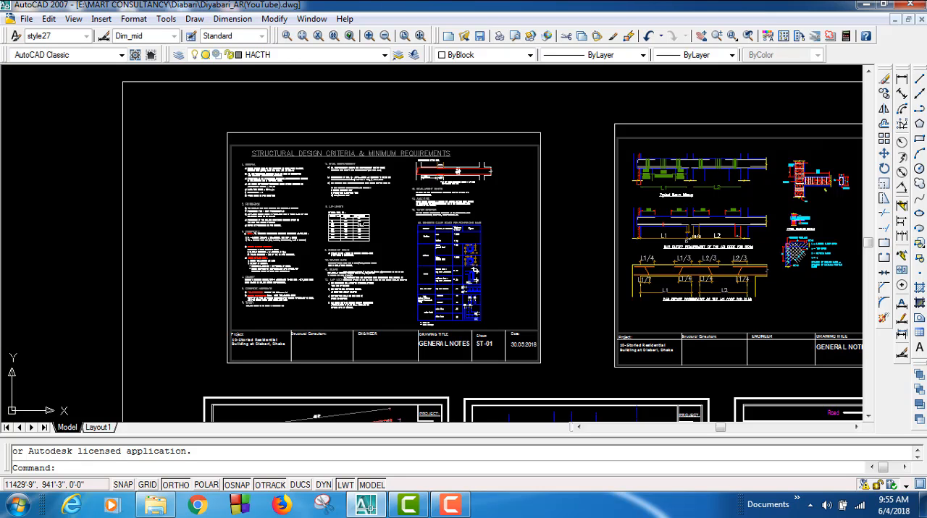
Step: Set up a plot of the model with page setup None and DWG To PDF.pc3 as the plotter
{"action": "key", "text": "ctrl+p"}
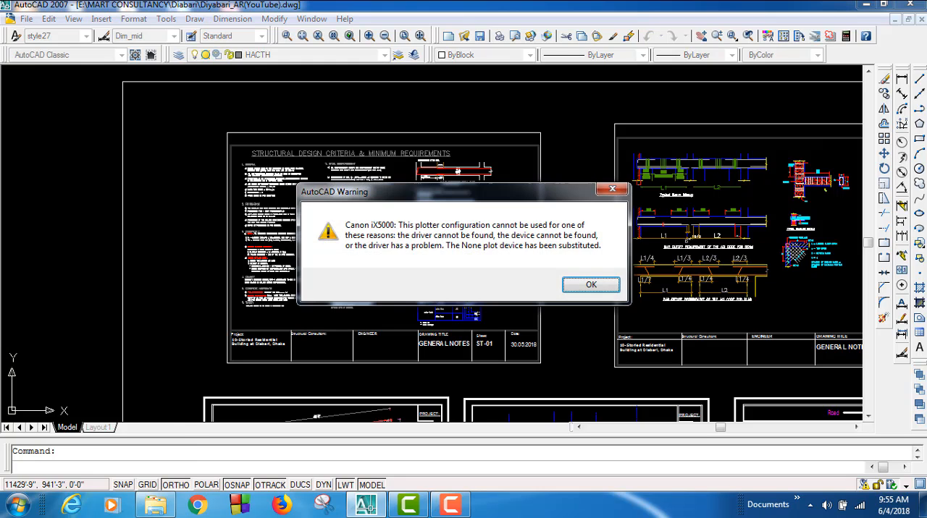
{"action": "left_click", "coordinate": [590, 286]}
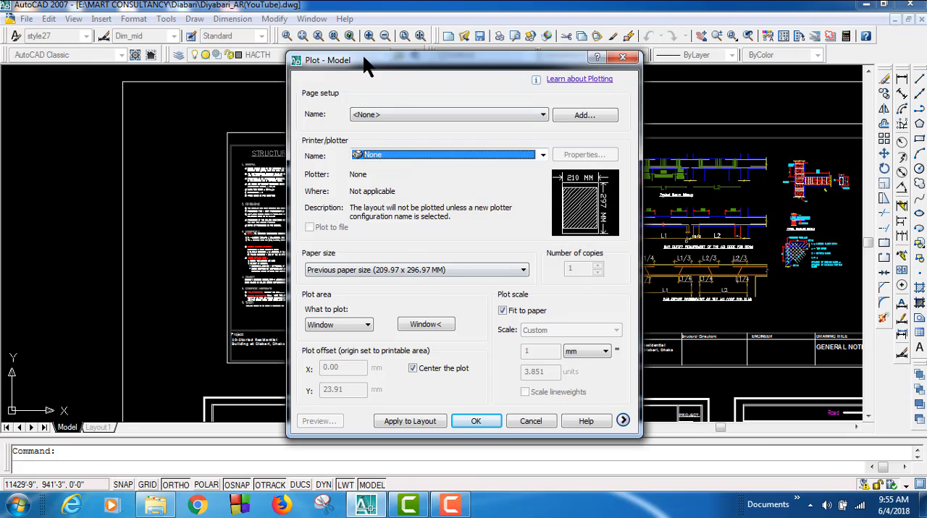
{"action": "left_click", "coordinate": [481, 115]}
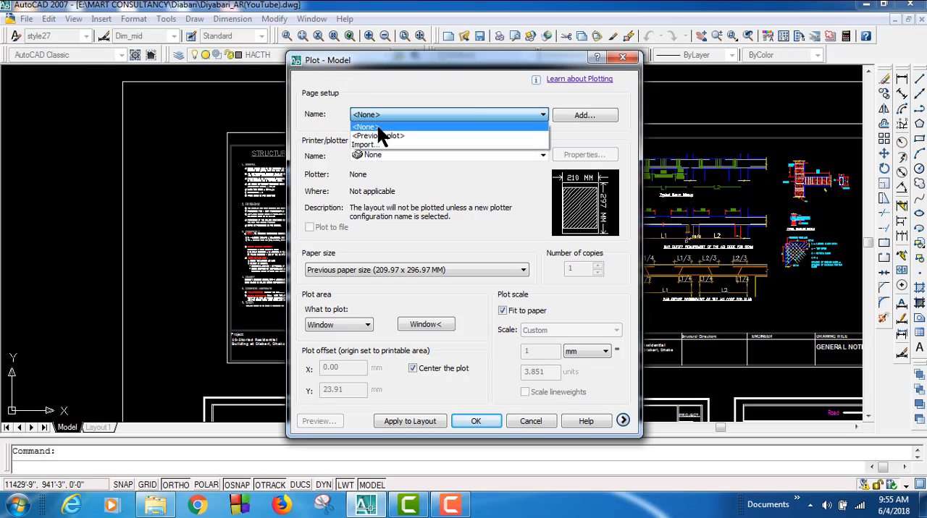
{"action": "left_click", "coordinate": [376, 124]}
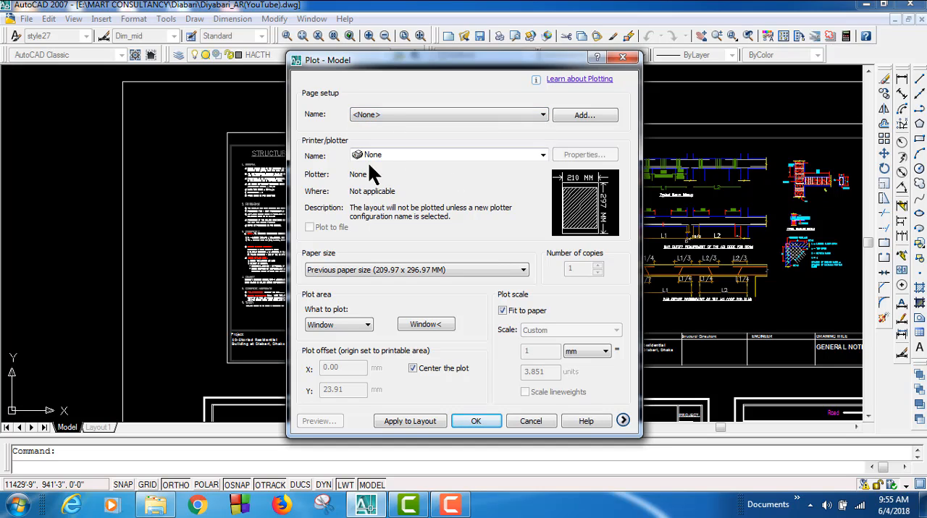
{"action": "left_click", "coordinate": [478, 154]}
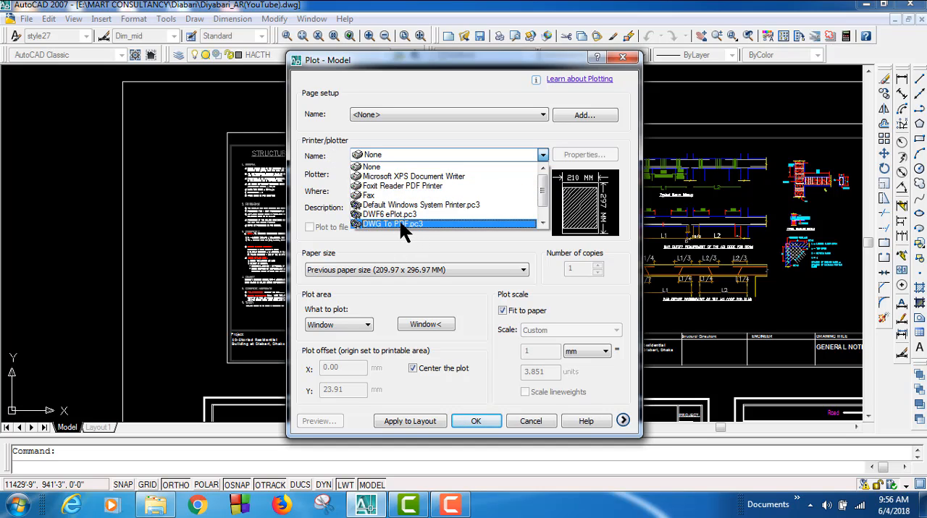
{"action": "left_click_drag", "start_coordinate": [541, 193], "coordinate": [540, 202]}
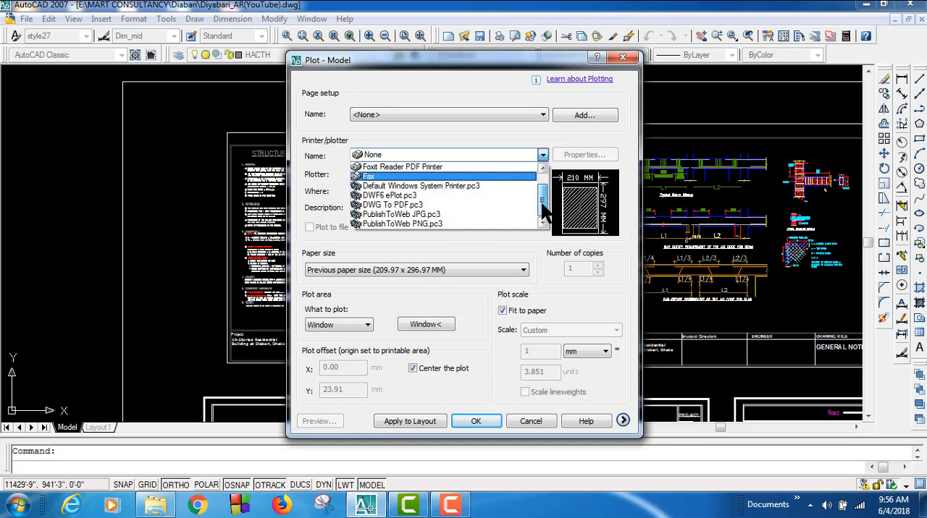
{"action": "left_click", "coordinate": [399, 205]}
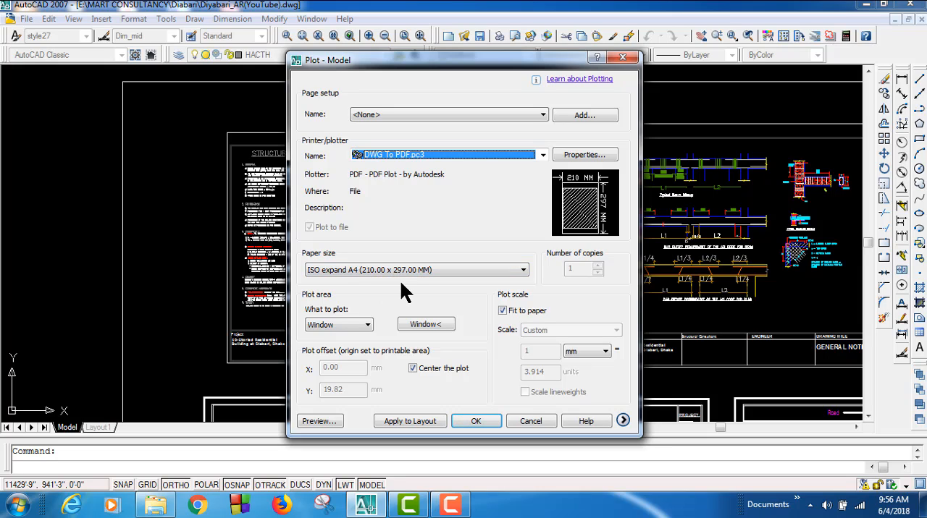
Step: Define the plot window around the outer frame of general notes sheet ST-01 and preview the plot
{"action": "left_click", "coordinate": [429, 326]}
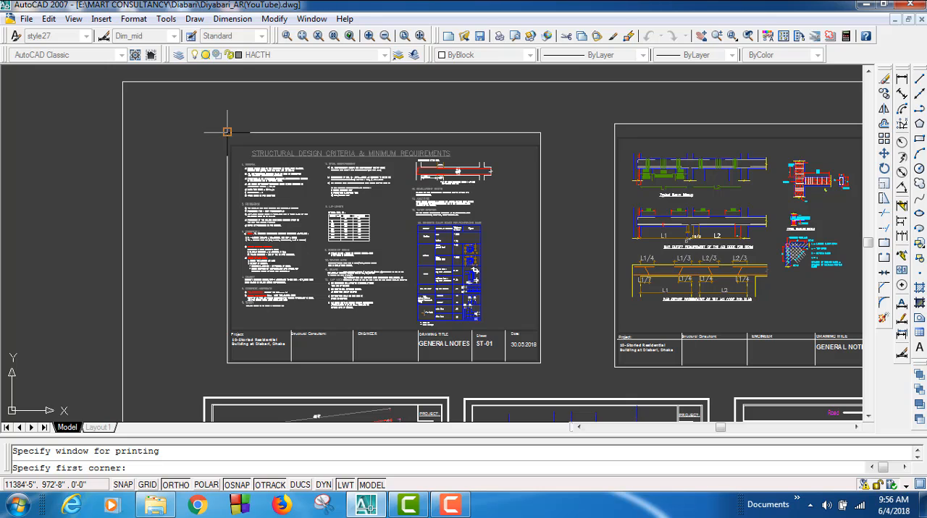
{"action": "left_click", "coordinate": [227, 133]}
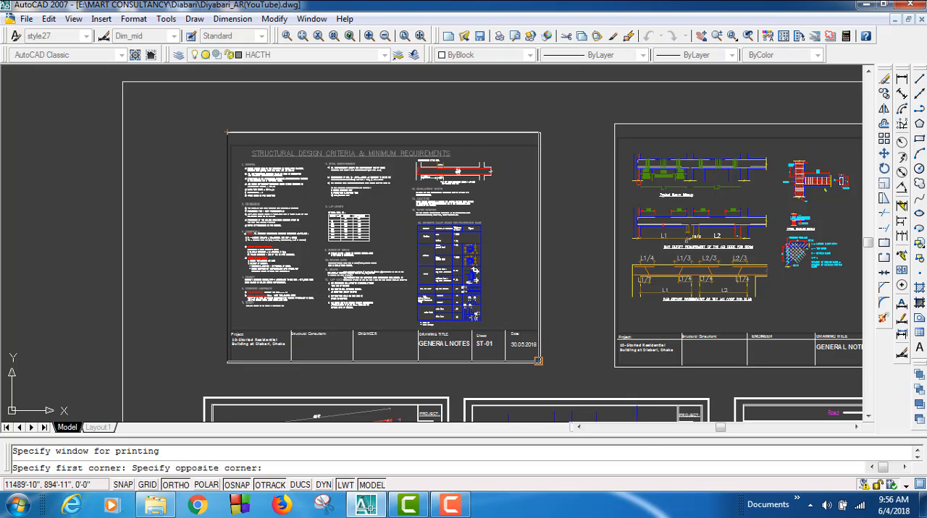
{"action": "left_click", "coordinate": [538, 360]}
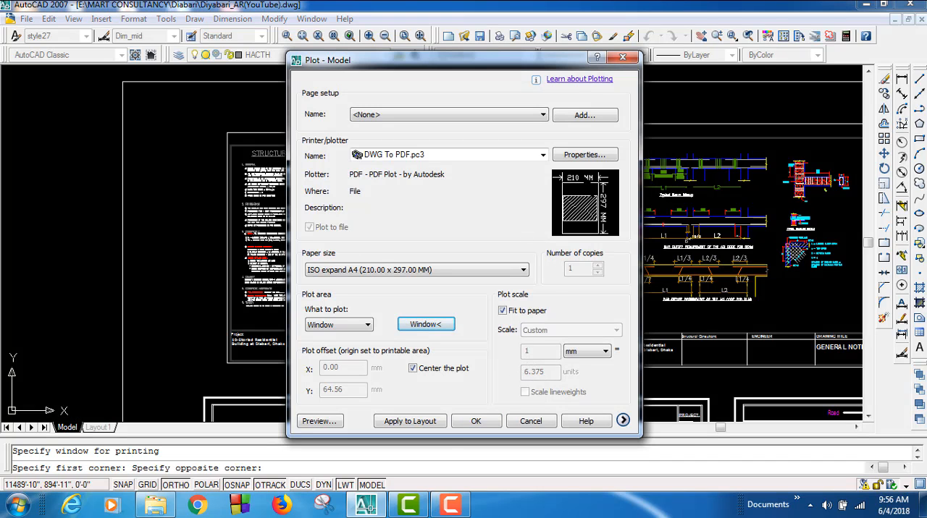
{"action": "left_click", "coordinate": [333, 419]}
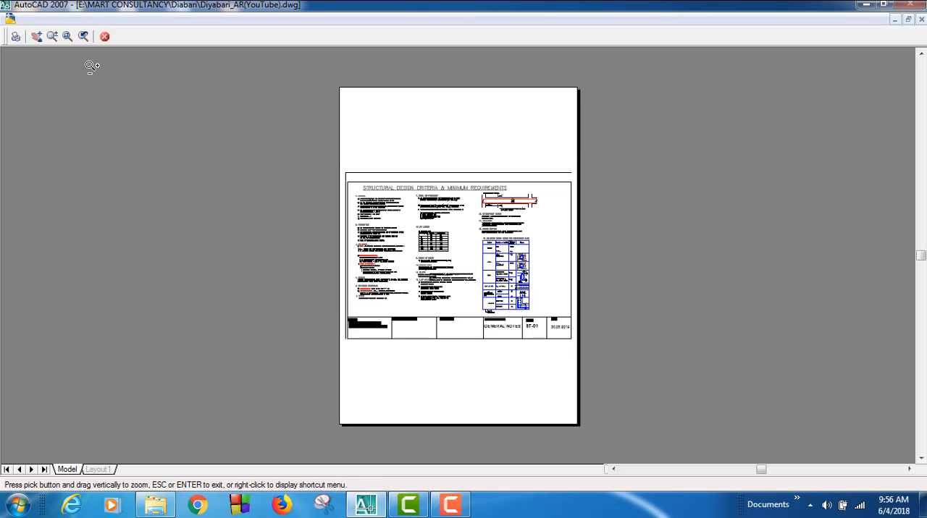
{"action": "key", "text": "Escape"}
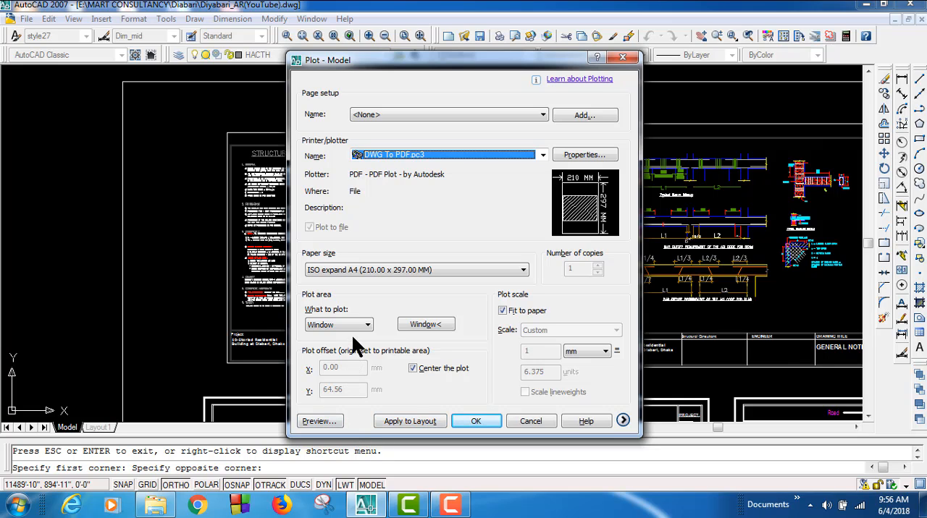
Step: Check the general properties of the DWG To PDF.pc3 plotter and apply the plot settings to the layout
{"action": "left_click", "coordinate": [579, 155]}
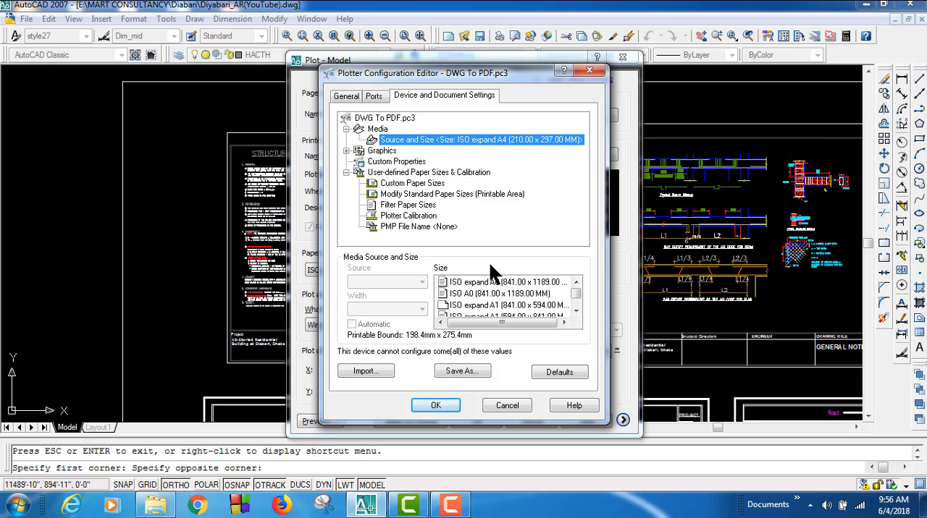
{"action": "left_click", "coordinate": [357, 95]}
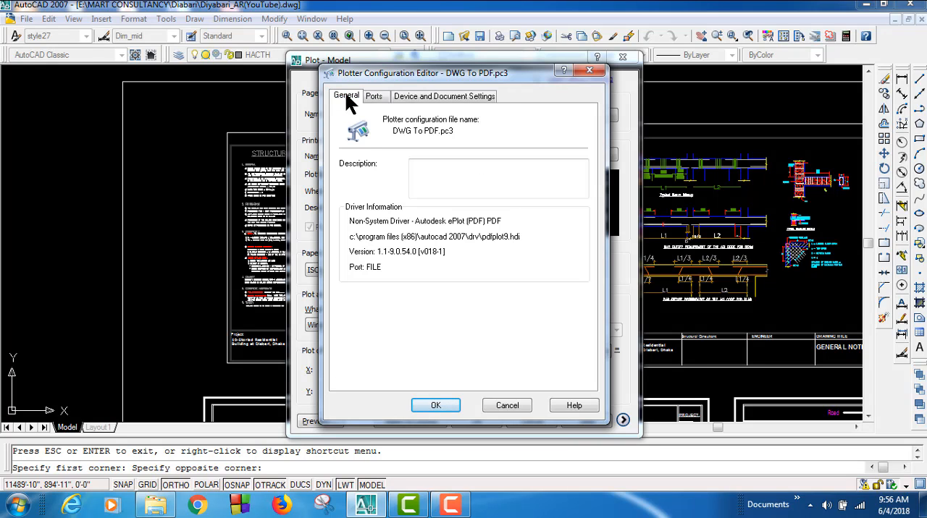
{"action": "left_click", "coordinate": [590, 72]}
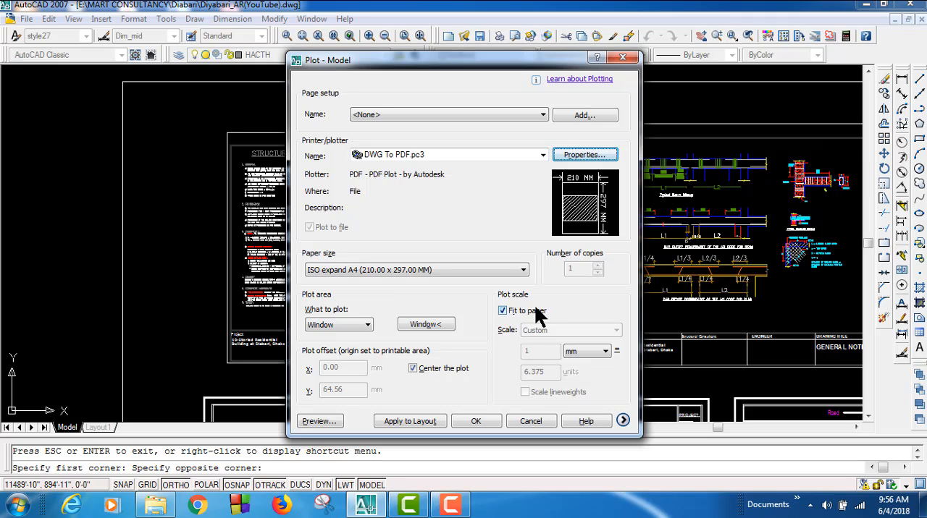
{"action": "left_click", "coordinate": [424, 422]}
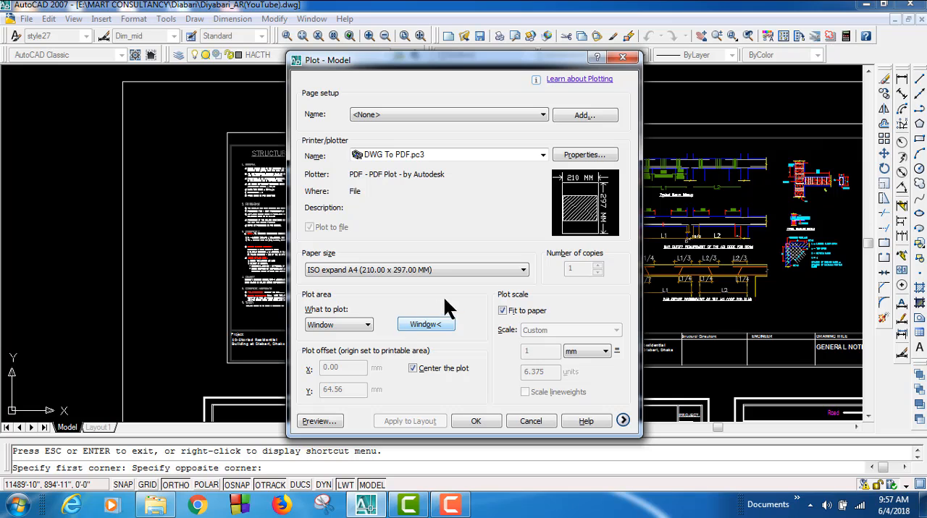
Step: Review the general, port, and device and document settings of the DWG To PDF.pc3 plotter without changing them
{"action": "left_click", "coordinate": [569, 157]}
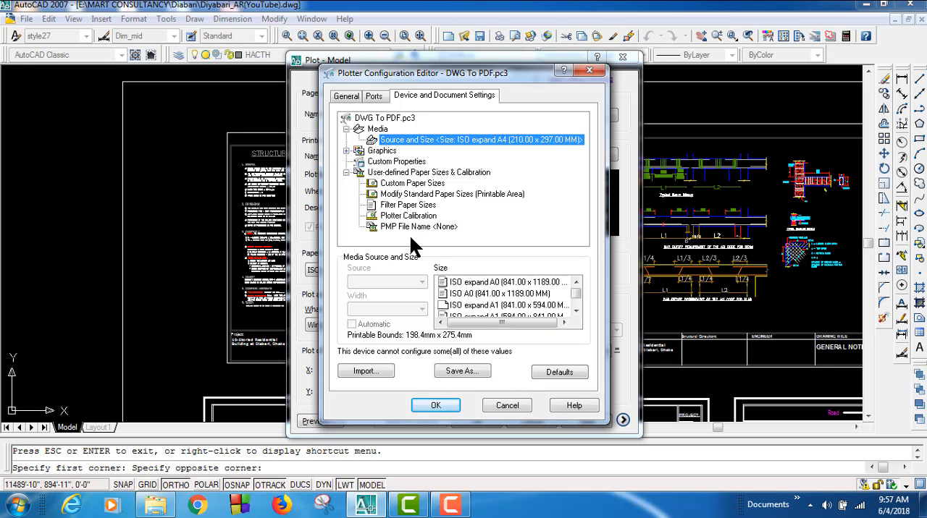
{"action": "left_click", "coordinate": [344, 95]}
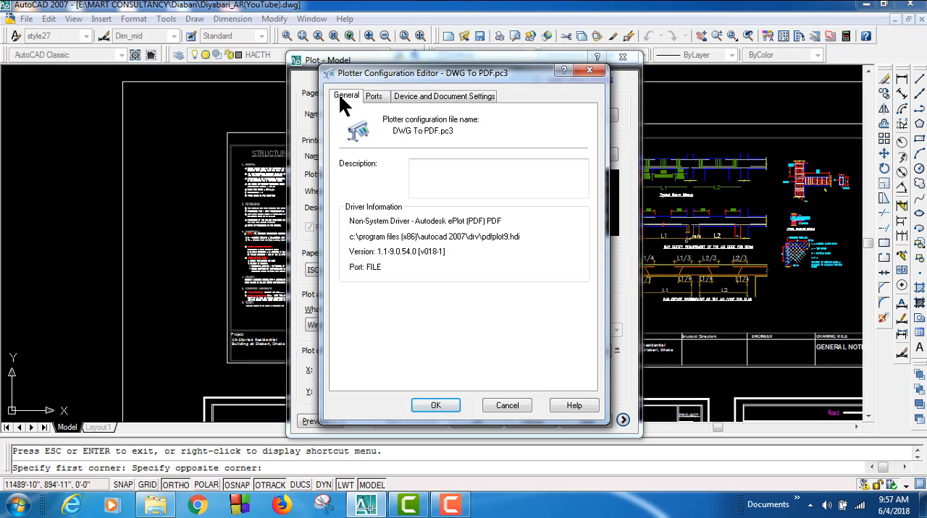
{"action": "left_click", "coordinate": [375, 96]}
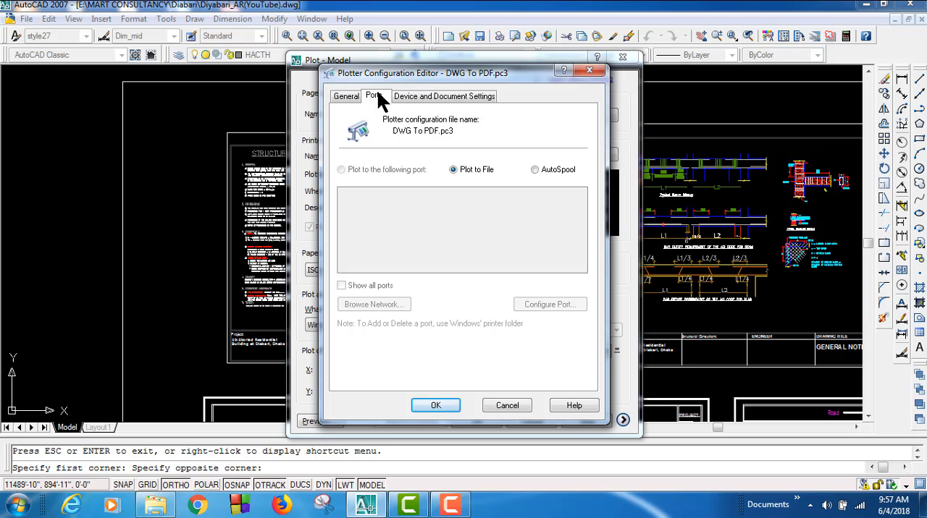
{"action": "left_click", "coordinate": [415, 99]}
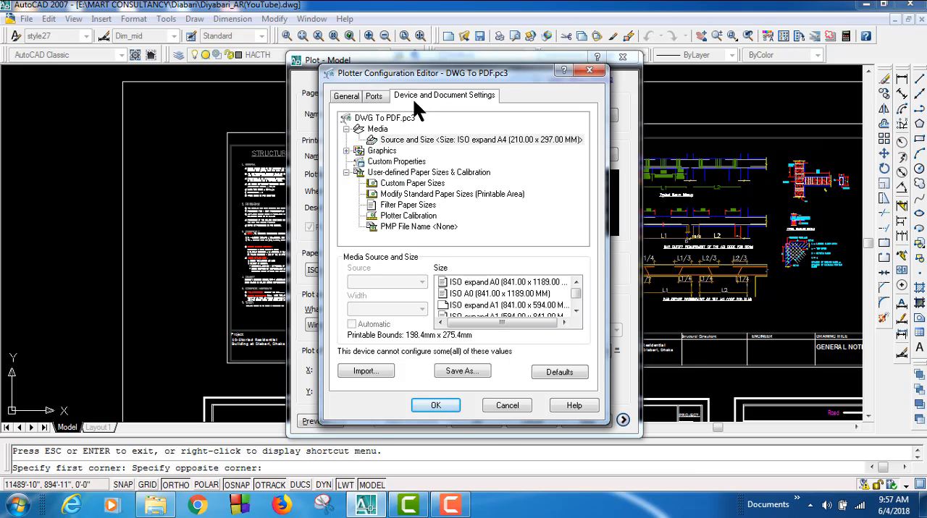
{"action": "left_click", "coordinate": [509, 407]}
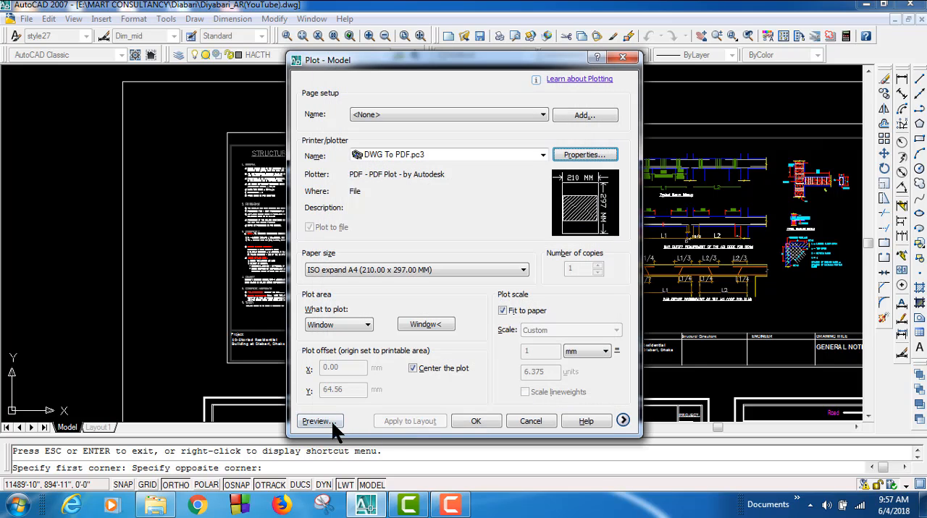
Step: Preview the general notes plot and start plotting it to PDF, cancelling when asked for the plot file
{"action": "left_click", "coordinate": [329, 422]}
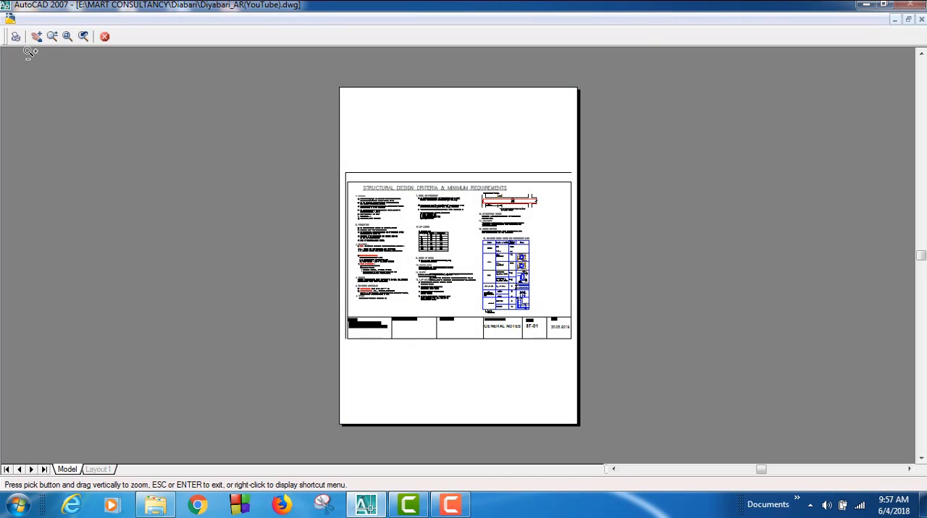
{"action": "left_click", "coordinate": [16, 38]}
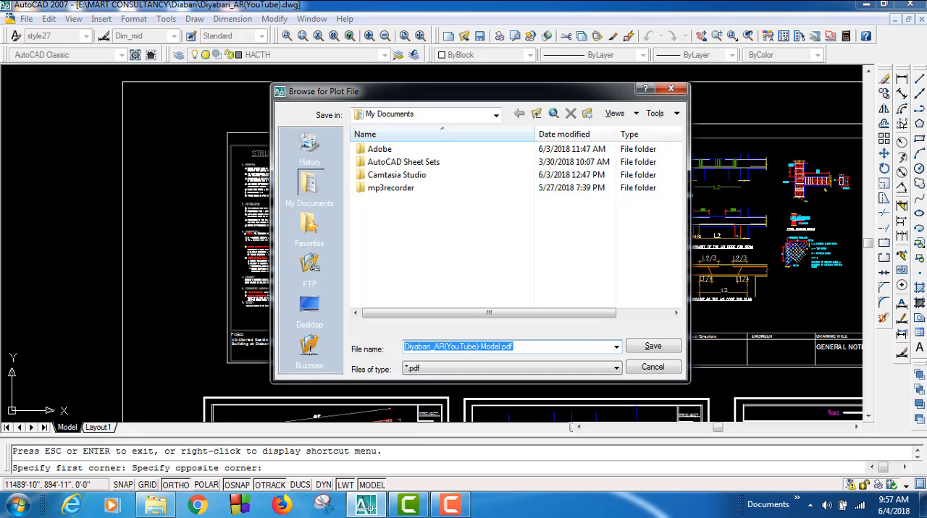
{"action": "left_click", "coordinate": [656, 372]}
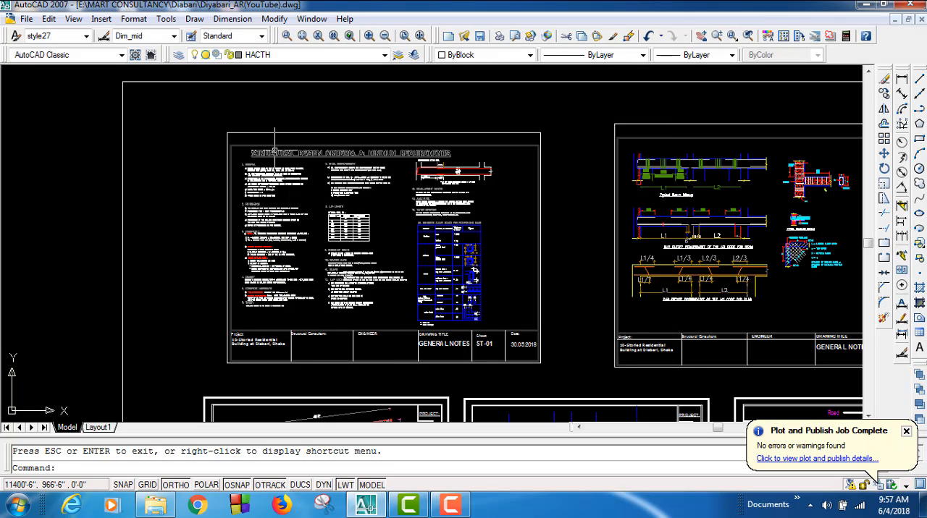
Step: Reopen the plot setup and set the paper size to ISO A4 (297.00 x 210.00 MM), keeping Window as the plot area
{"action": "key", "text": "ctrl+p"}
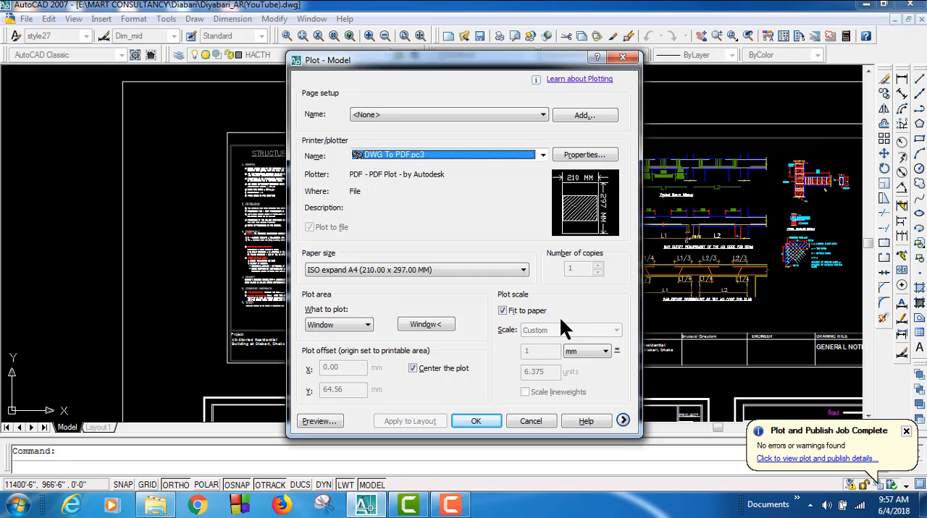
{"action": "left_click", "coordinate": [368, 325]}
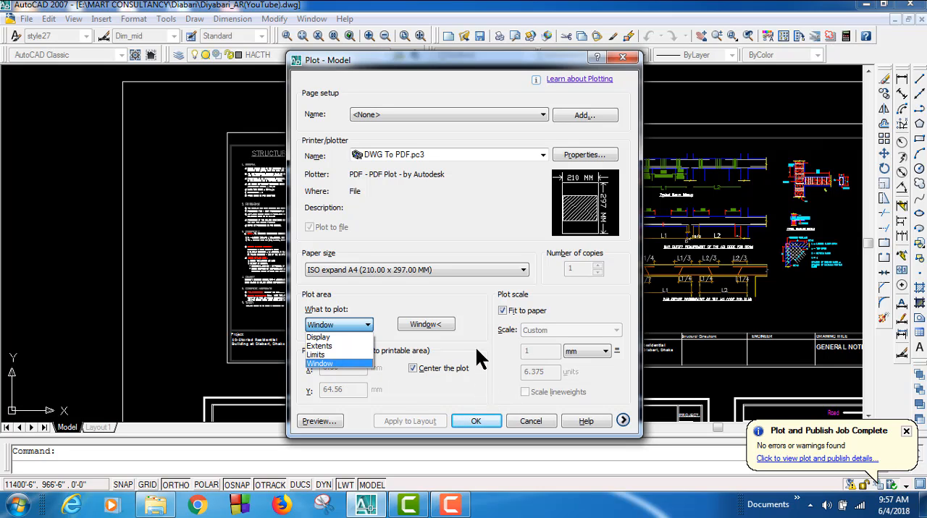
{"action": "left_click", "coordinate": [458, 309]}
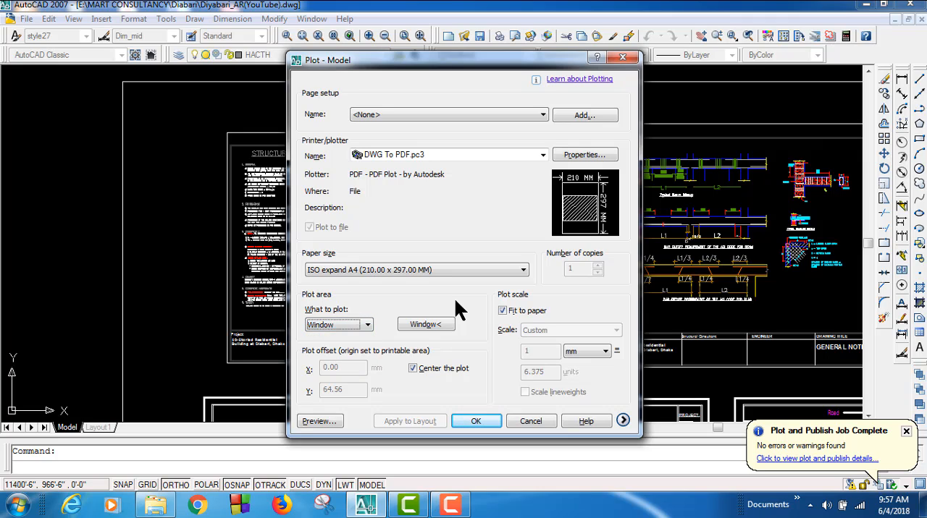
{"action": "left_click", "coordinate": [479, 272]}
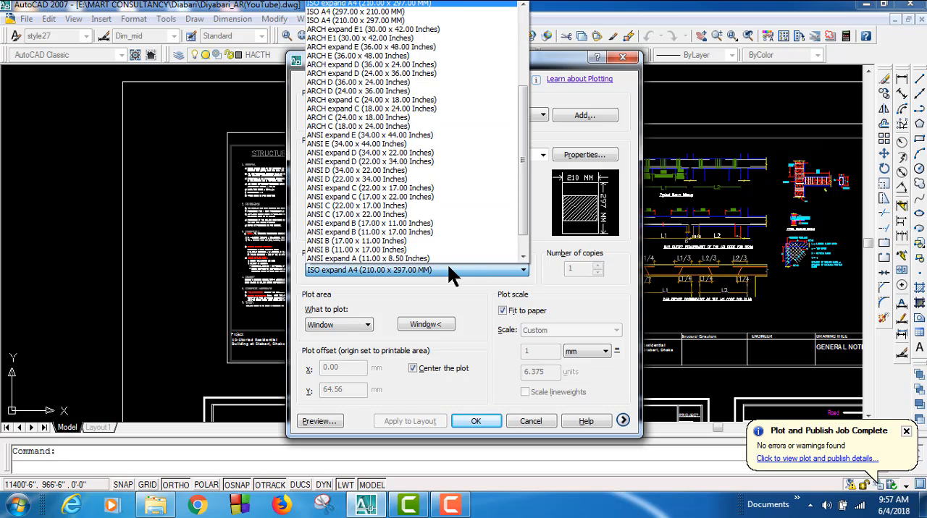
{"action": "scroll", "coordinate": [461, 258], "scroll_direction": "down", "scroll_amount": 1}
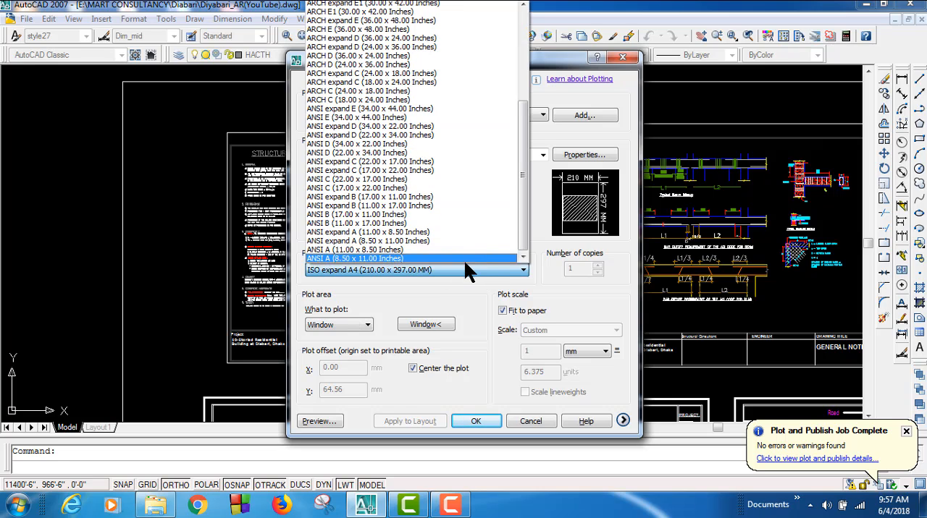
{"action": "scroll", "coordinate": [420, 282], "scroll_direction": "up", "scroll_amount": 4}
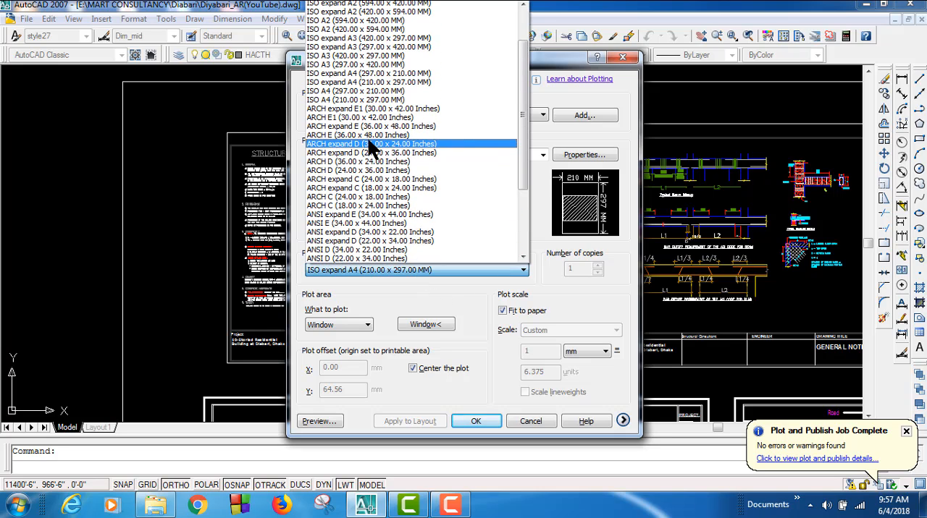
{"action": "left_click", "coordinate": [352, 91]}
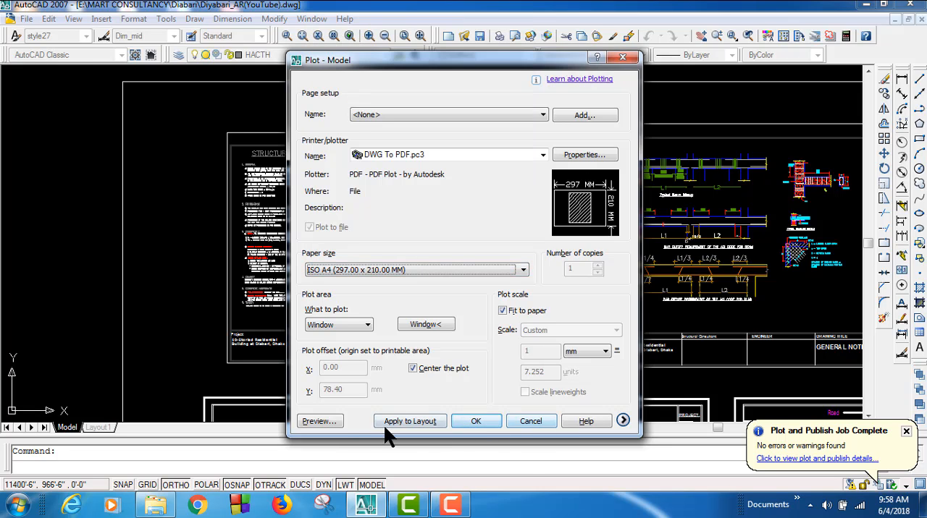
Step: Redefine the plot window around the outer frame of general notes sheet ST-01 and preview the plot
{"action": "left_click", "coordinate": [419, 327]}
{"action": "left_click", "coordinate": [227, 132]}
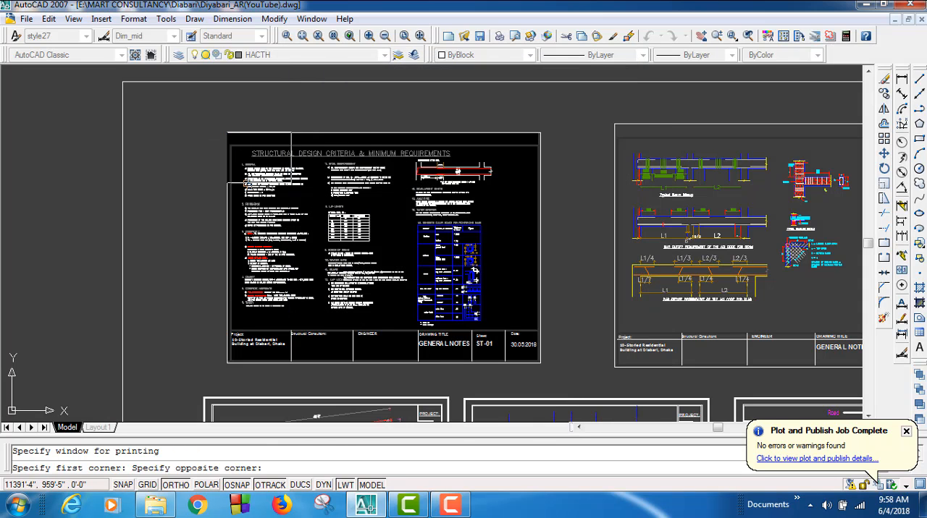
{"action": "left_click", "coordinate": [541, 363]}
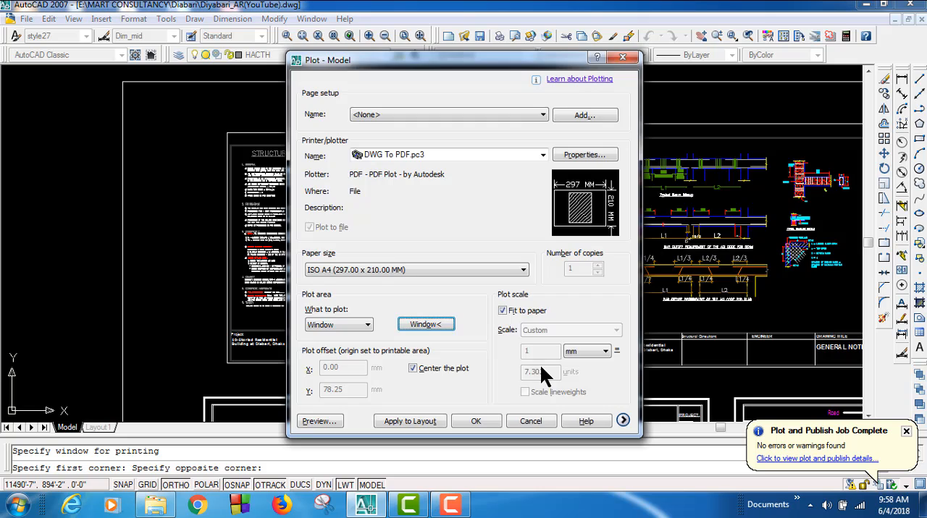
{"action": "left_click", "coordinate": [329, 421]}
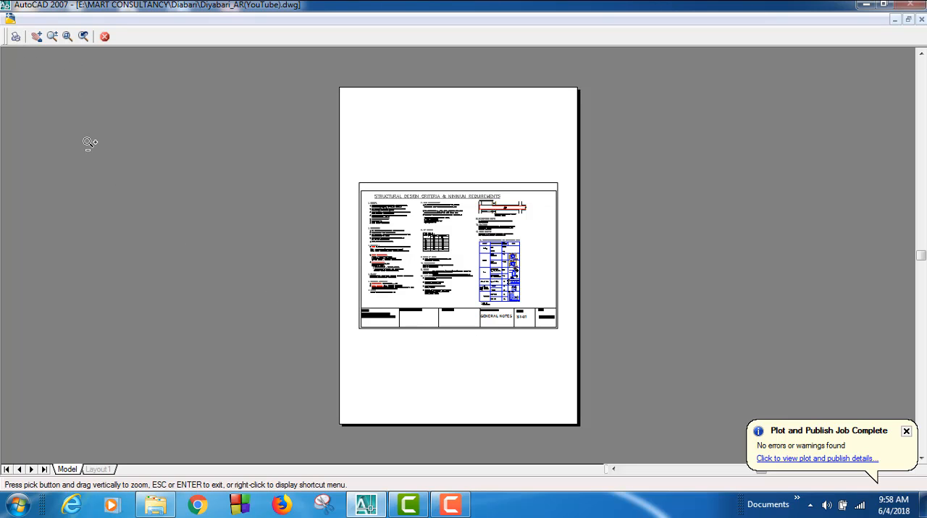
{"action": "key", "text": "Escape"}
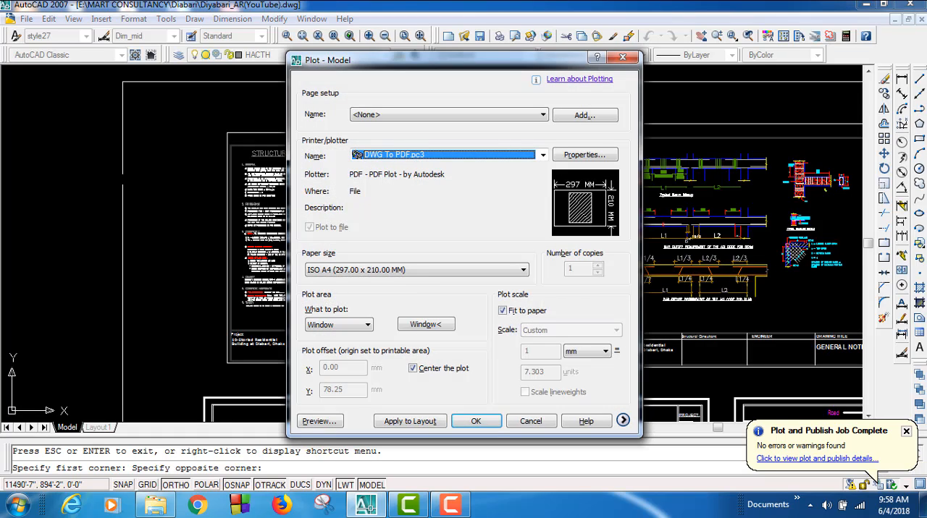
Step: Change the plot paper size to ISO A4 (210.00 x 297.00 MM)
{"action": "left_click", "coordinate": [476, 271]}
{"action": "scroll", "coordinate": [346, 167], "scroll_direction": "up", "scroll_amount": 2}
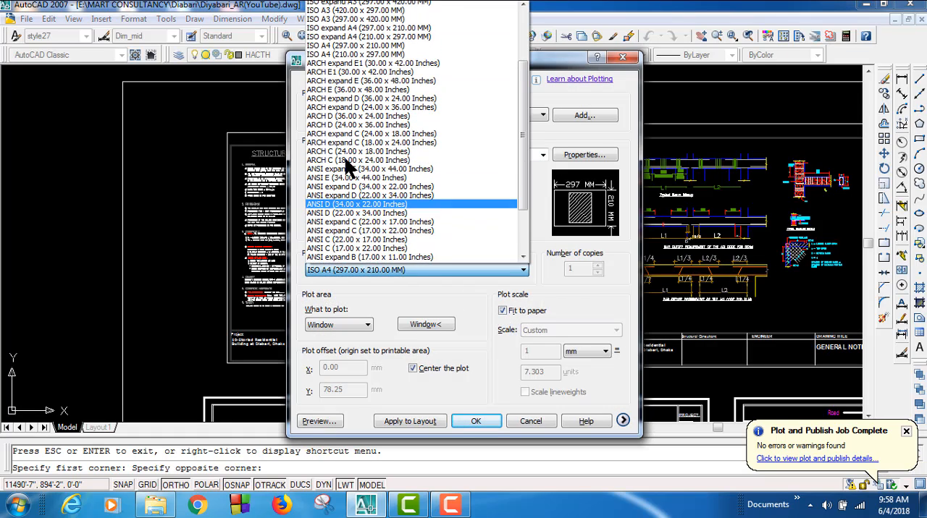
{"action": "left_click", "coordinate": [346, 64]}
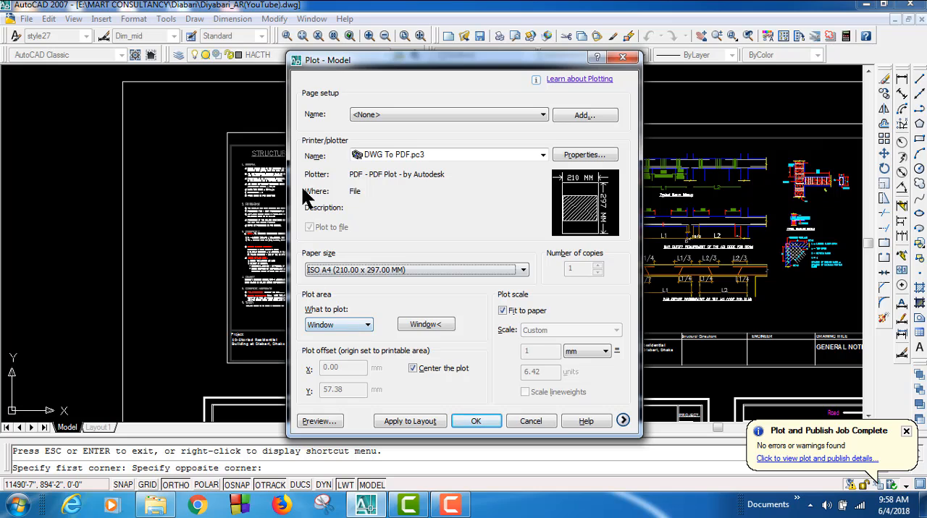
Step: Review the new page setup prompt and the DWG To PDF.pc3 import, port and general settings, and close the plot setup without plotting
{"action": "left_click", "coordinate": [577, 116]}
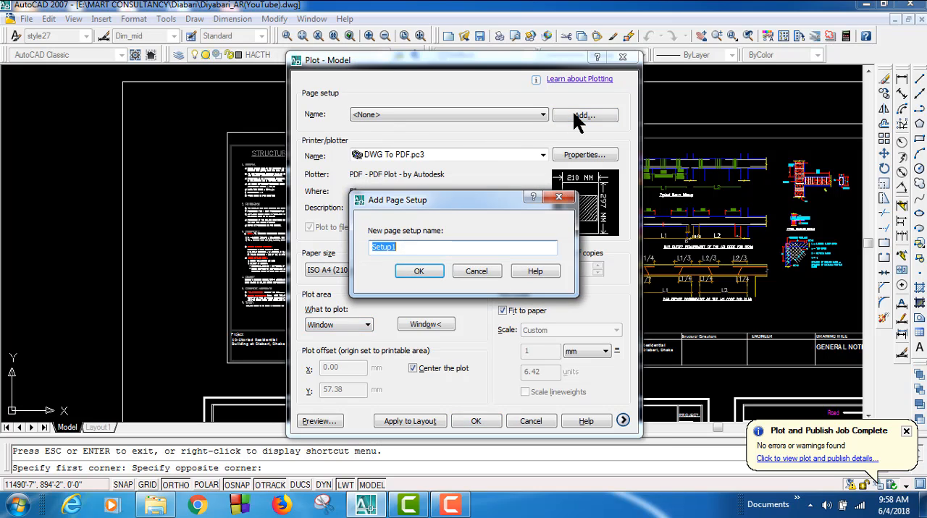
{"action": "left_click", "coordinate": [482, 278]}
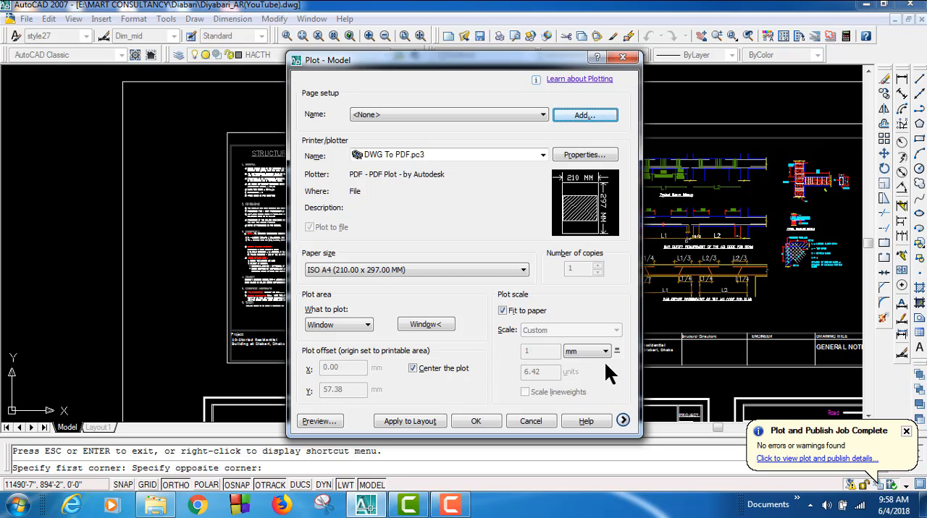
{"action": "left_click", "coordinate": [578, 155]}
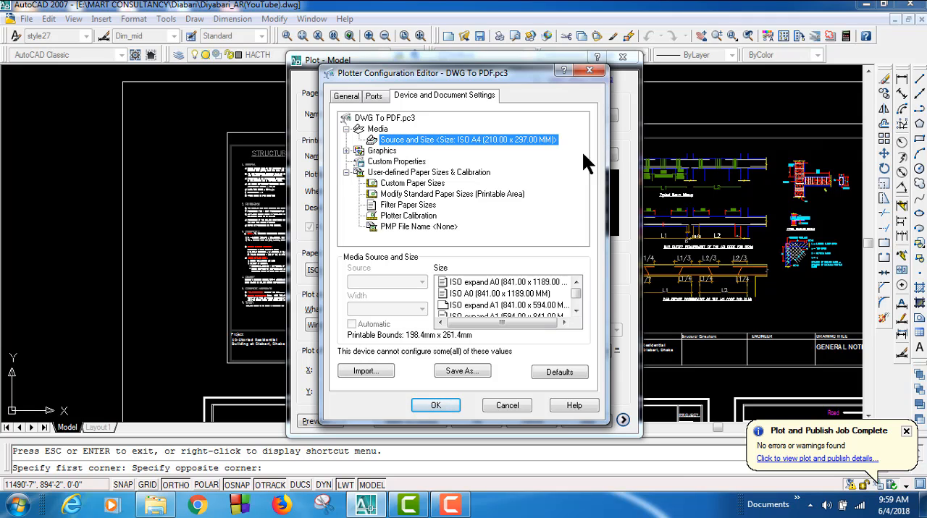
{"action": "left_click", "coordinate": [377, 373]}
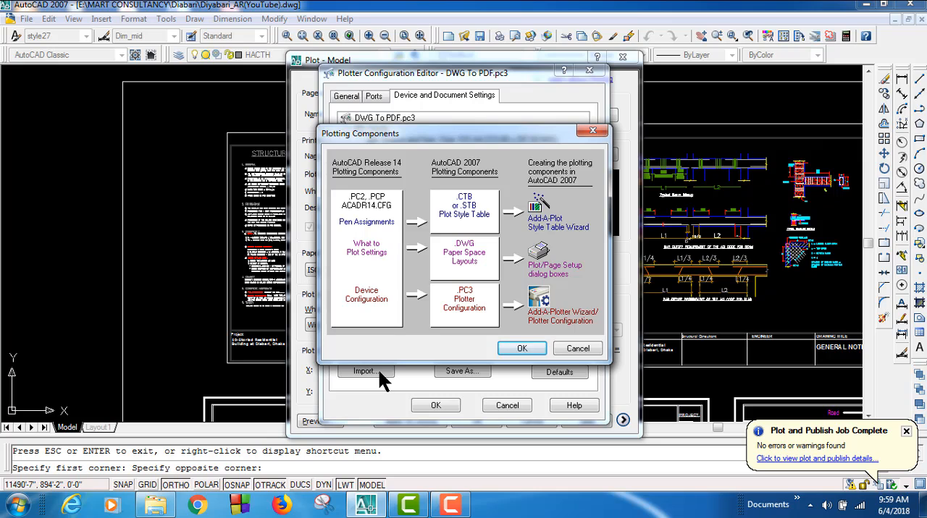
{"action": "left_click", "coordinate": [592, 130]}
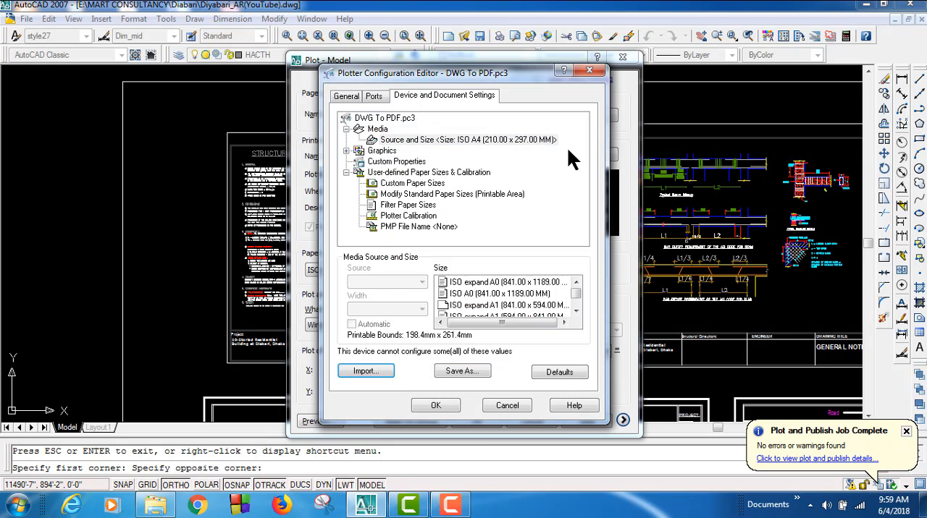
{"action": "left_click", "coordinate": [374, 97]}
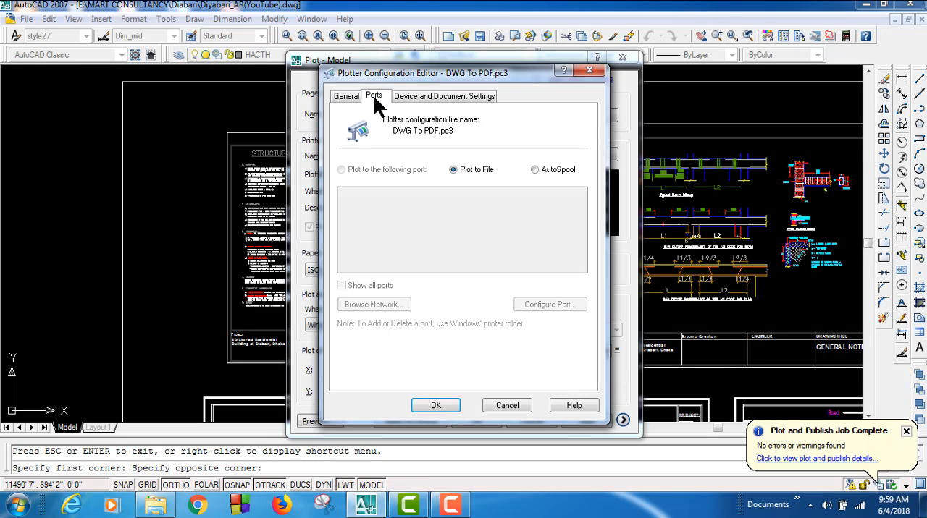
{"action": "left_click", "coordinate": [346, 95]}
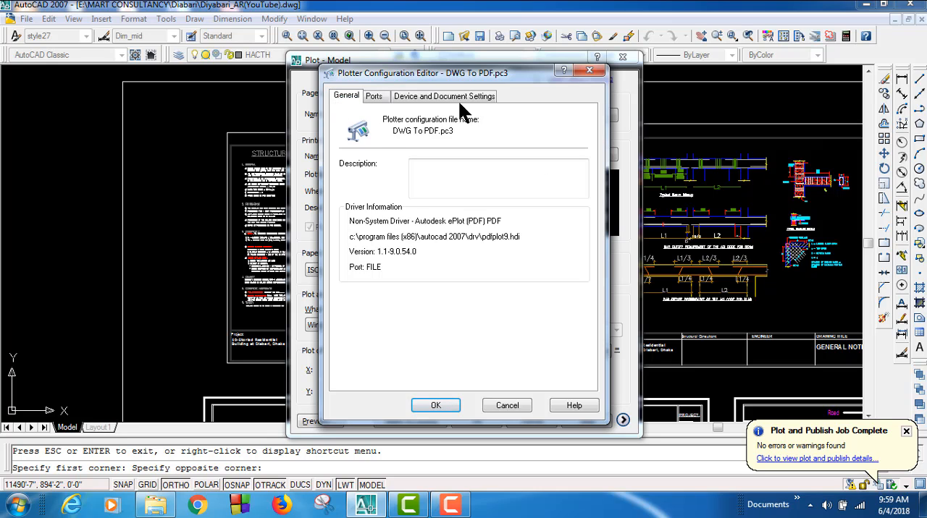
{"action": "left_click", "coordinate": [587, 71]}
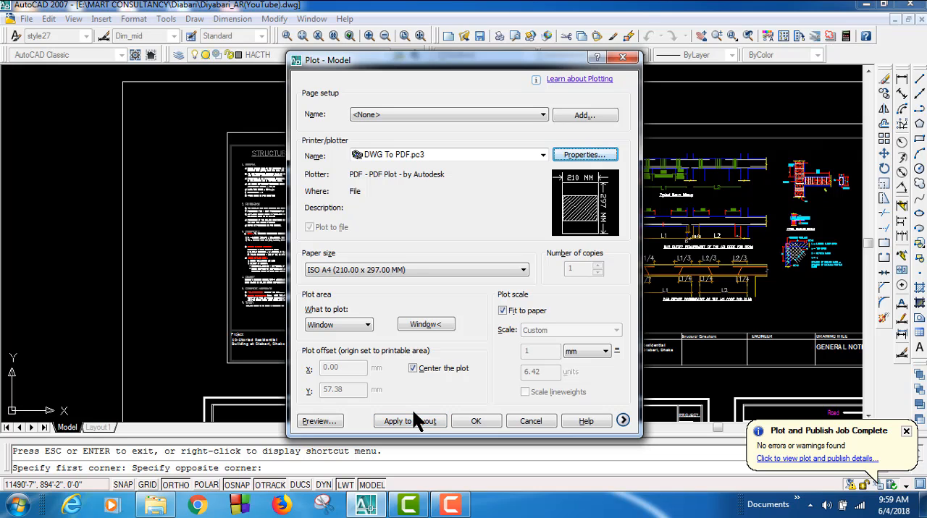
{"action": "left_click", "coordinate": [621, 57]}
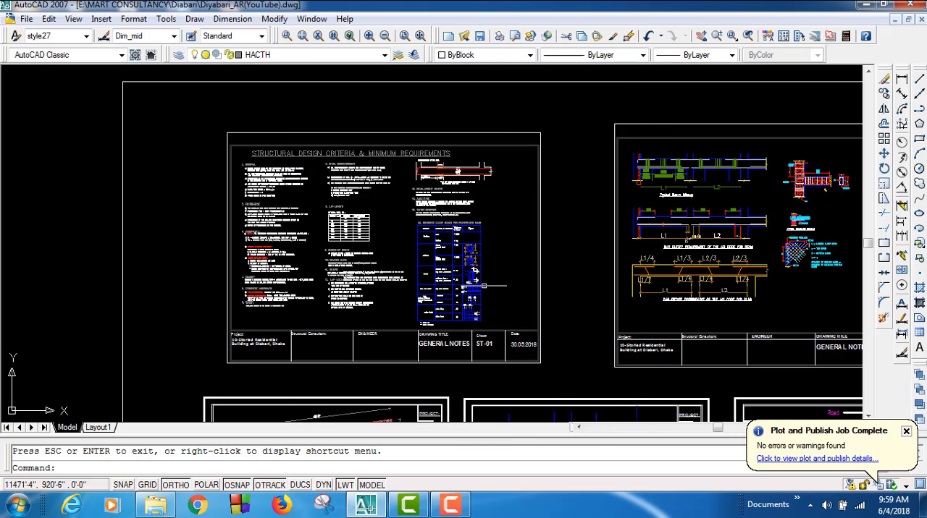
{"action": "left_click", "coordinate": [561, 373]}
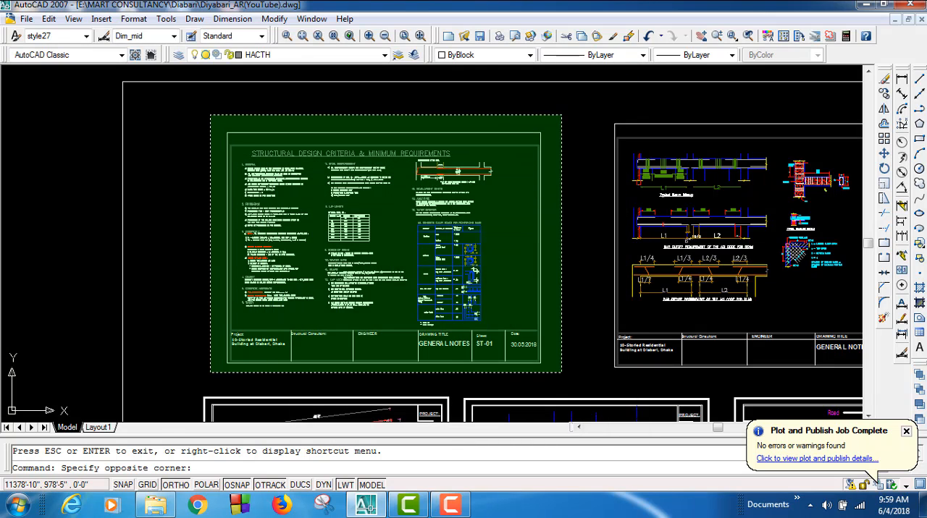
{"action": "left_click", "coordinate": [210, 114]}
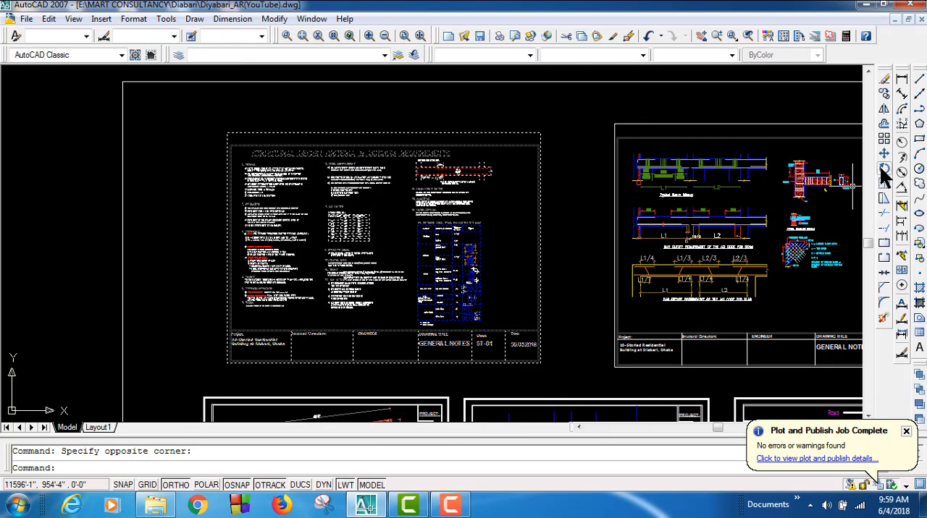
{"action": "left_click", "coordinate": [883, 169]}
{"action": "left_click", "coordinate": [384, 133]}
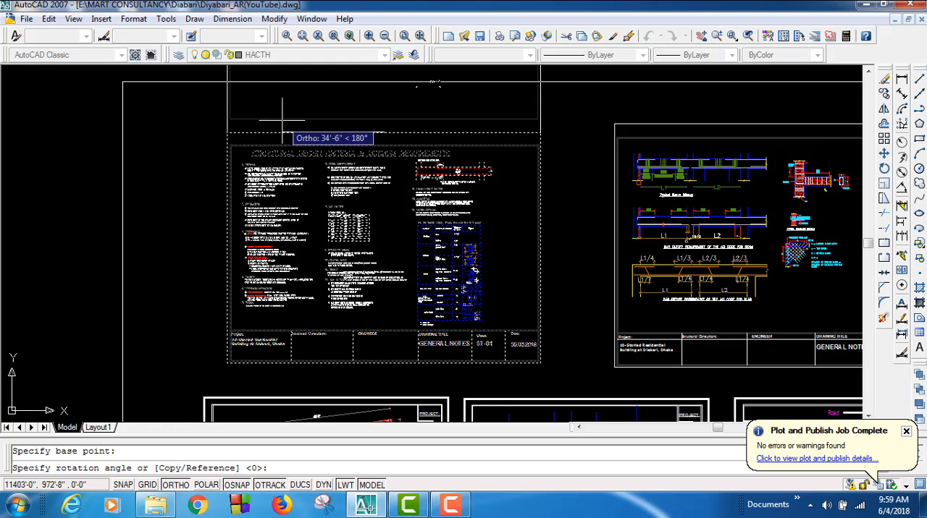
{"action": "scroll", "coordinate": [278, 117], "scroll_direction": "down", "scroll_amount": 4}
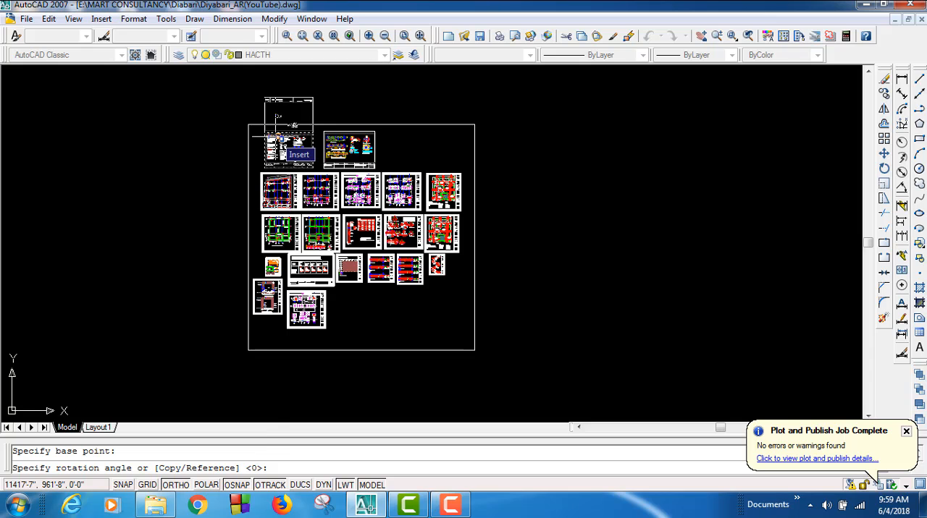
{"action": "key", "text": "Escape"}
Step: Scale the large rectangle enclosing all sheets by a factor of 1.5 from its upper-left corner
{"action": "scroll", "coordinate": [277, 132], "scroll_direction": "up", "scroll_amount": 3}
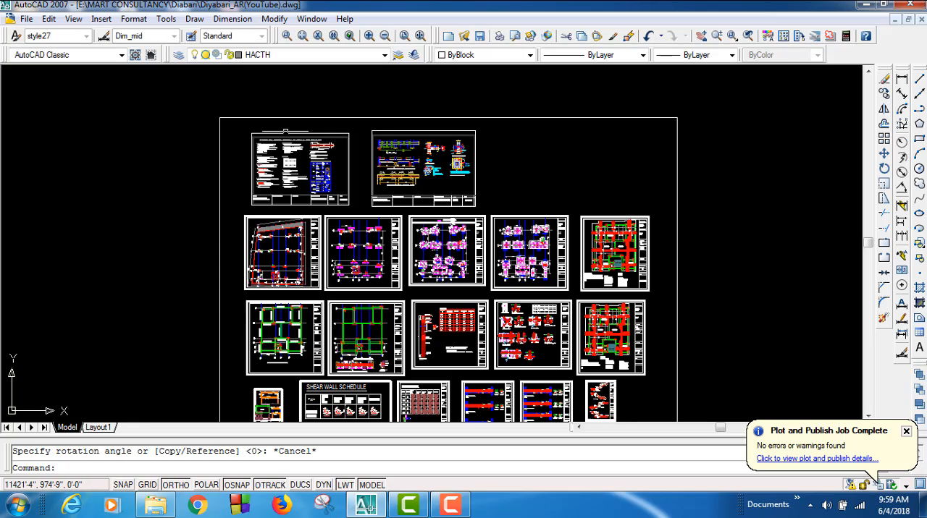
{"action": "left_click", "coordinate": [582, 117]}
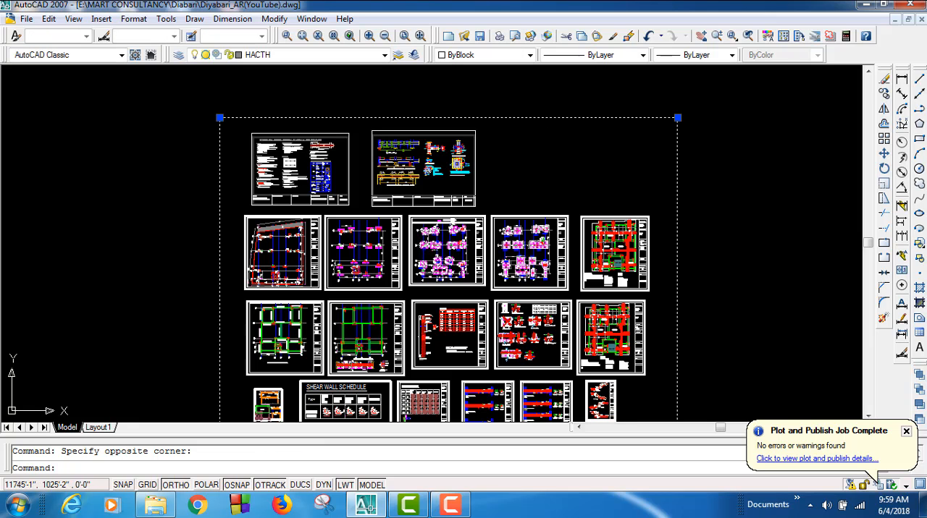
{"action": "left_click", "coordinate": [884, 185]}
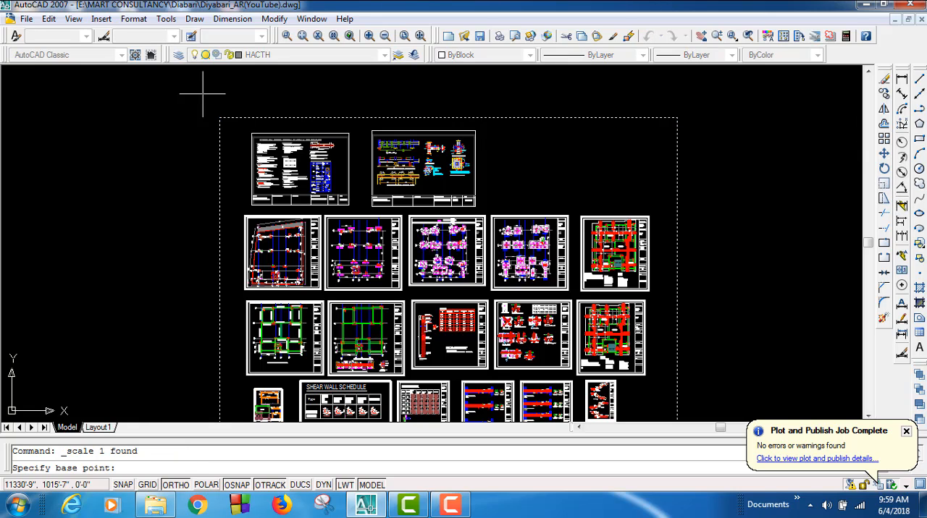
{"action": "left_click", "coordinate": [220, 117]}
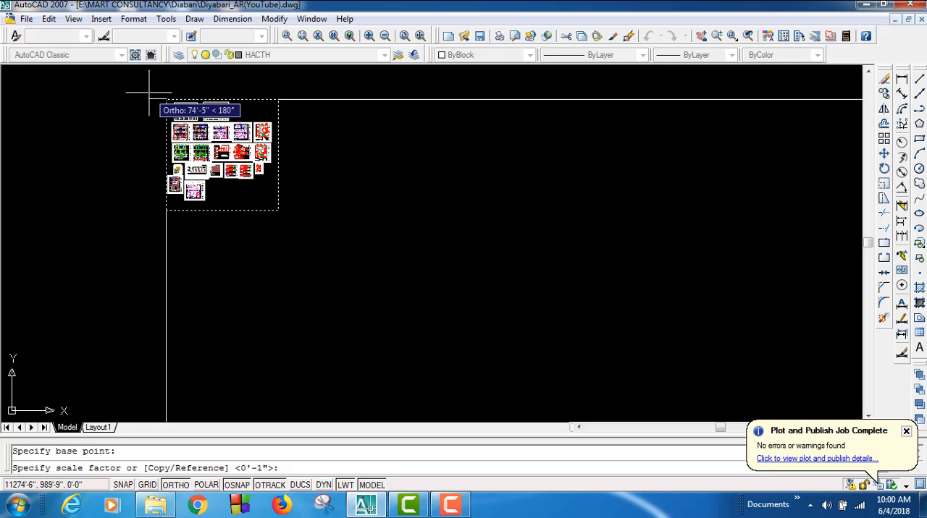
{"action": "type", "text": "1.5"}
{"action": "key", "text": "Return"}
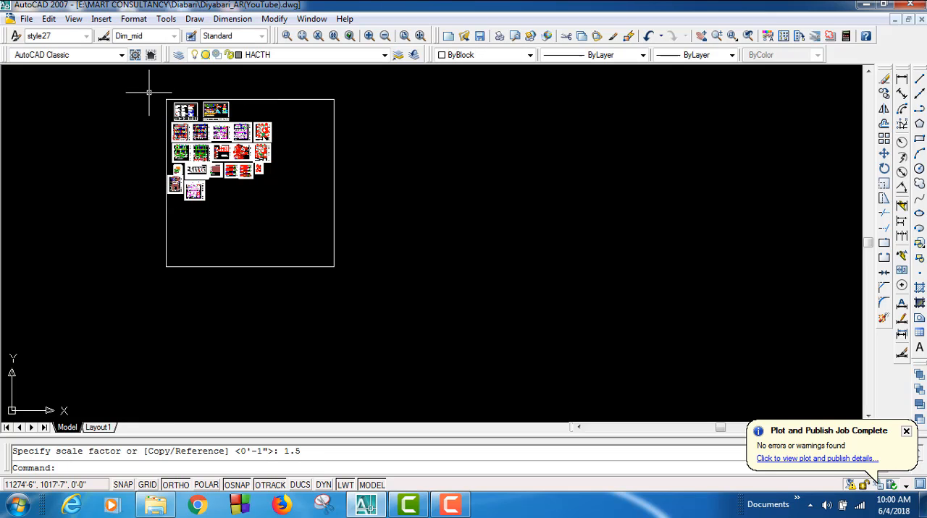
Step: Turn ortho off and move the enclosing rectangle about 155 ft left and 158 ft up around the sheets
{"action": "left_click", "coordinate": [433, 208]}
{"action": "left_click", "coordinate": [291, 171]}
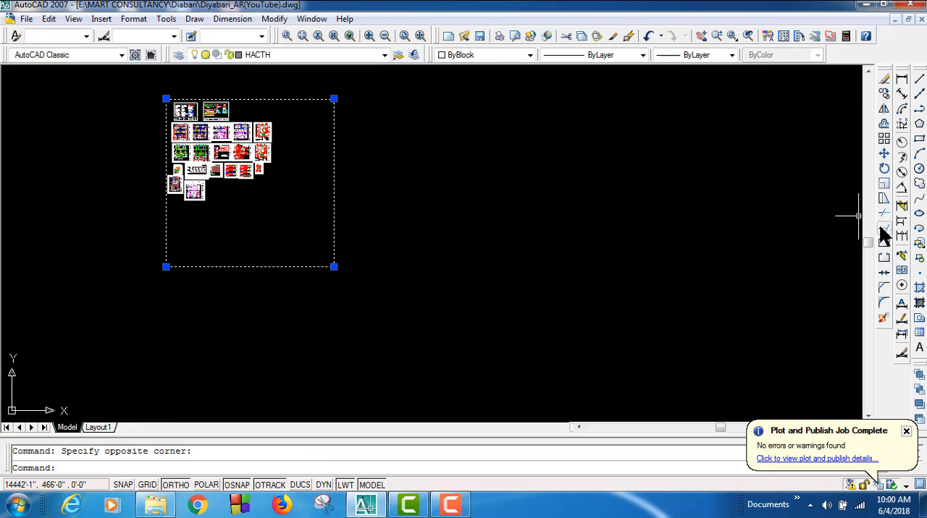
{"action": "left_click", "coordinate": [884, 153]}
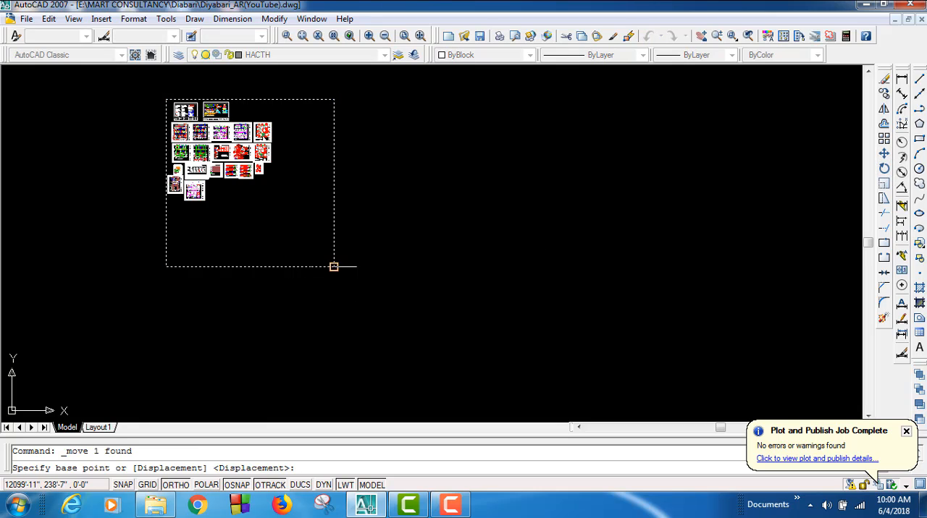
{"action": "left_click", "coordinate": [334, 267]}
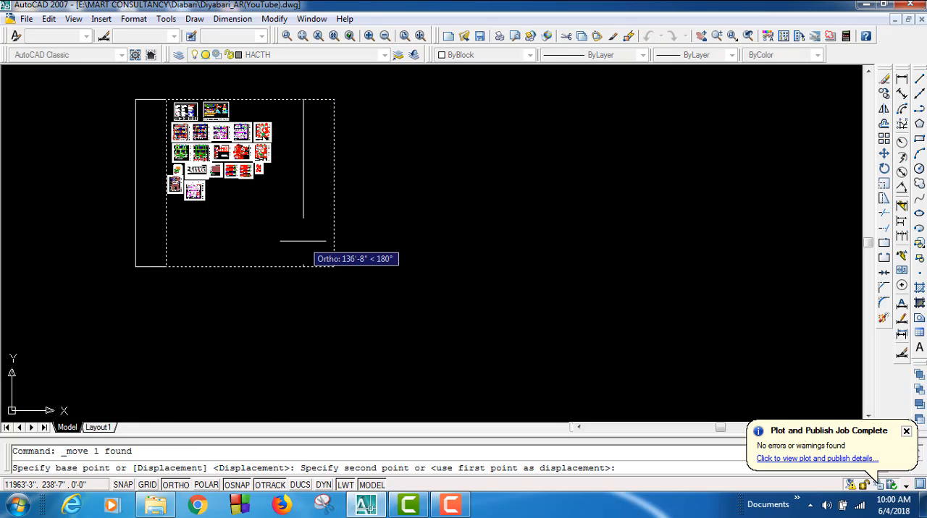
{"action": "key", "text": "F8"}
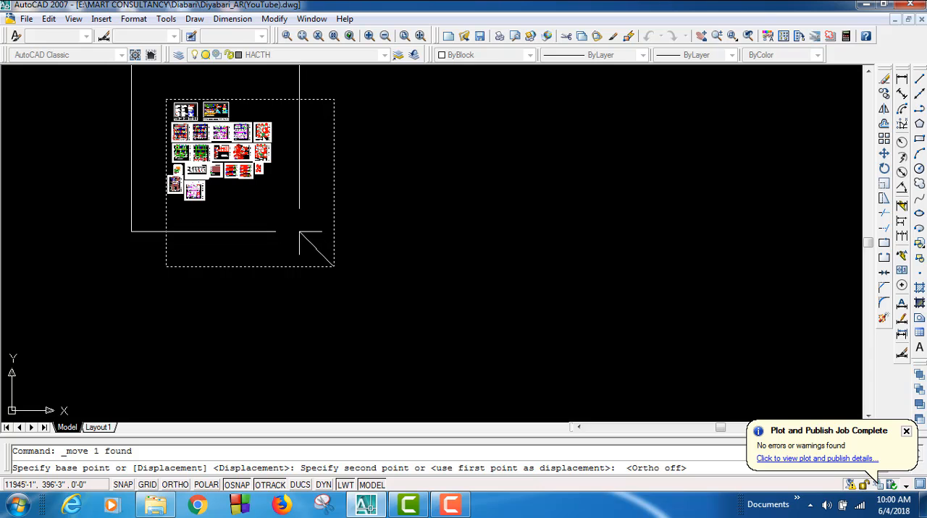
{"action": "left_click", "coordinate": [300, 232]}
Step: Rotate the whole general notes sheet ST-01 by 90 degrees about the midpoint of its frame's top edge
{"action": "middle_click_drag", "start_coordinate": [336, 251], "coordinate": [443, 368]}
{"action": "scroll", "coordinate": [285, 223], "scroll_direction": "up", "scroll_amount": 11}
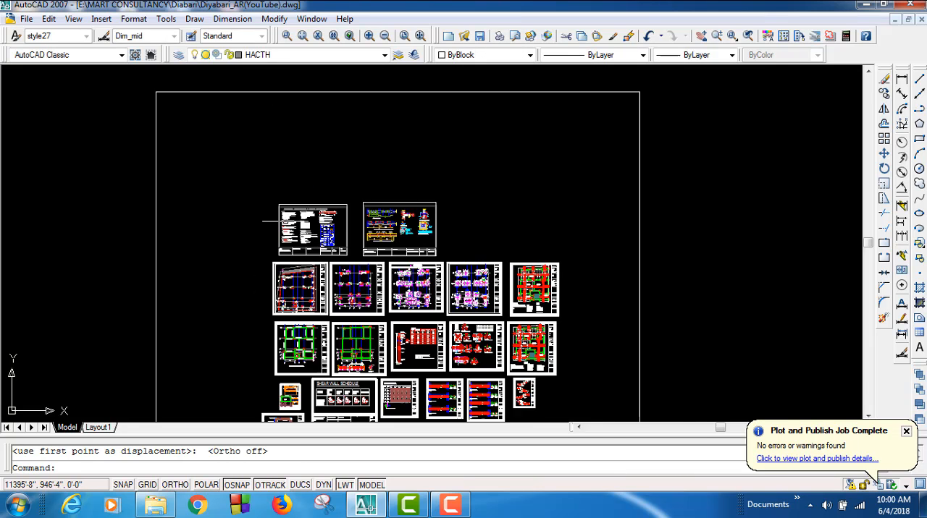
{"action": "left_click", "coordinate": [411, 305]}
{"action": "left_click", "coordinate": [100, 94]}
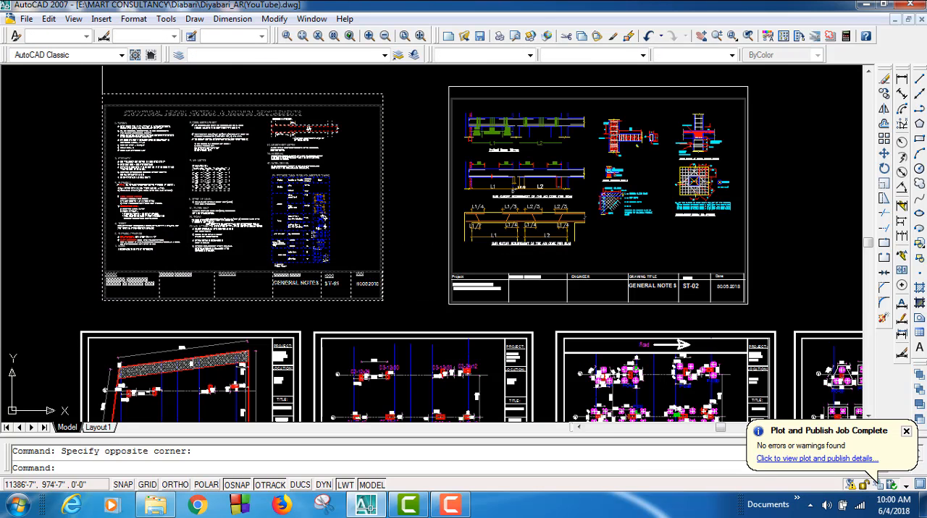
{"action": "left_click", "coordinate": [883, 169]}
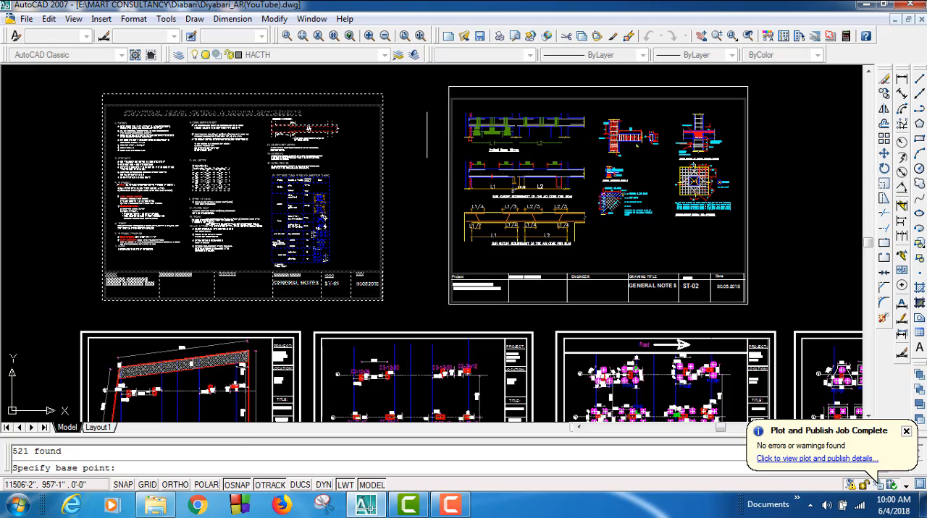
{"action": "left_click", "coordinate": [241, 94]}
{"action": "scroll", "coordinate": [242, 94], "scroll_direction": "down", "scroll_amount": 8}
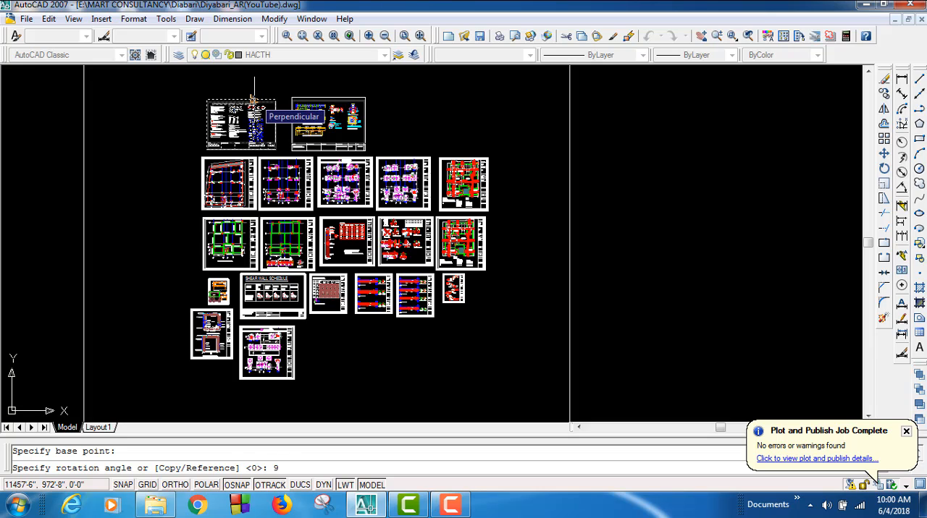
{"action": "type", "text": "90"}
{"action": "key", "text": "Return"}
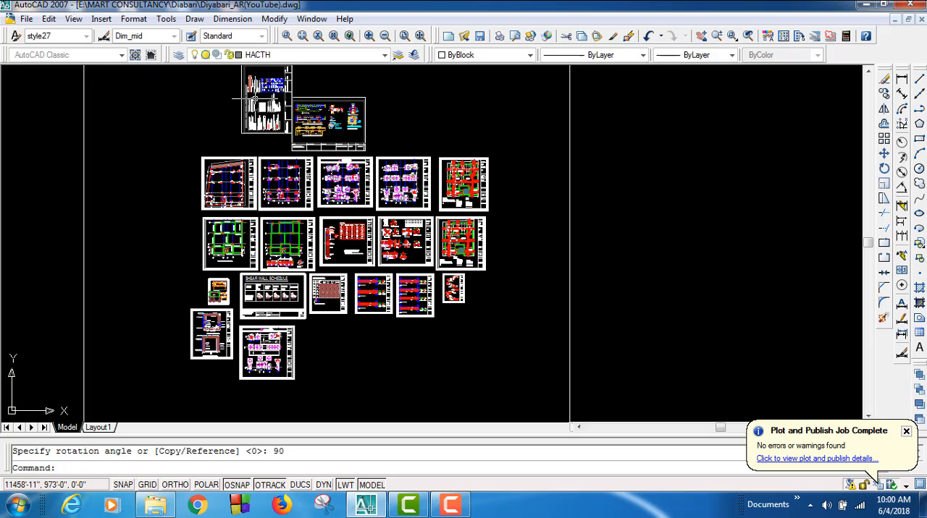
{"action": "scroll", "coordinate": [270, 110], "scroll_direction": "up", "scroll_amount": 5}
{"action": "scroll", "coordinate": [283, 109], "scroll_direction": "up", "scroll_amount": 3}
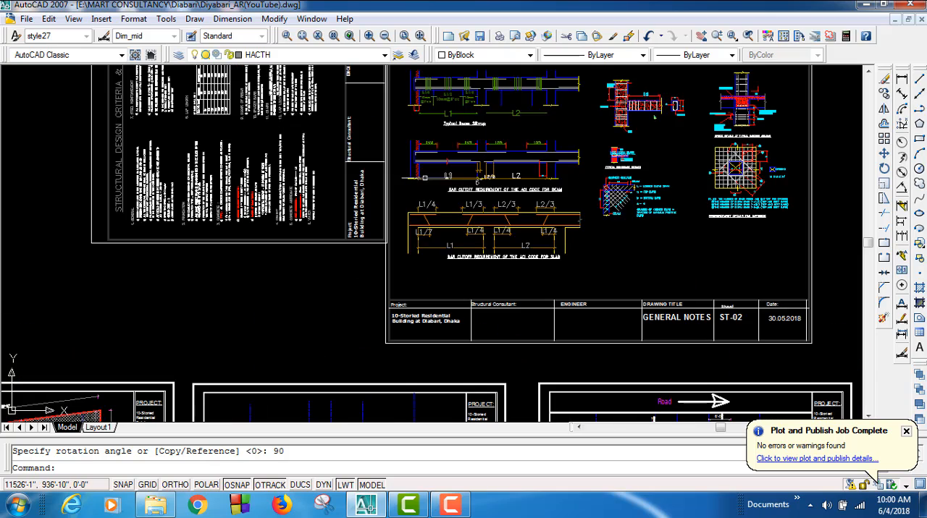
{"action": "middle_click_drag", "start_coordinate": [421, 171], "coordinate": [502, 331]}
{"action": "scroll", "coordinate": [502, 331], "scroll_direction": "down", "scroll_amount": 4}
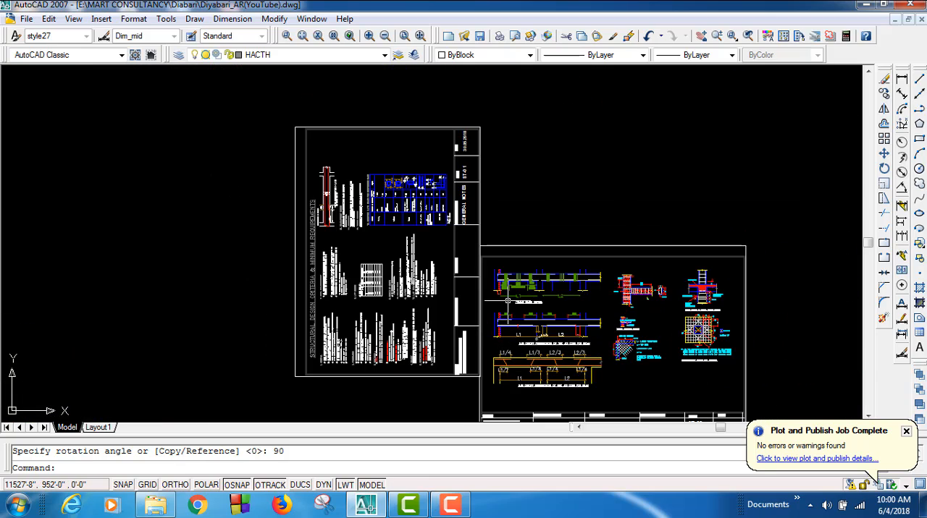
Step: Undo the 90-degree rotation of general notes sheet ST-01
{"action": "key", "text": "ctrl+z"}
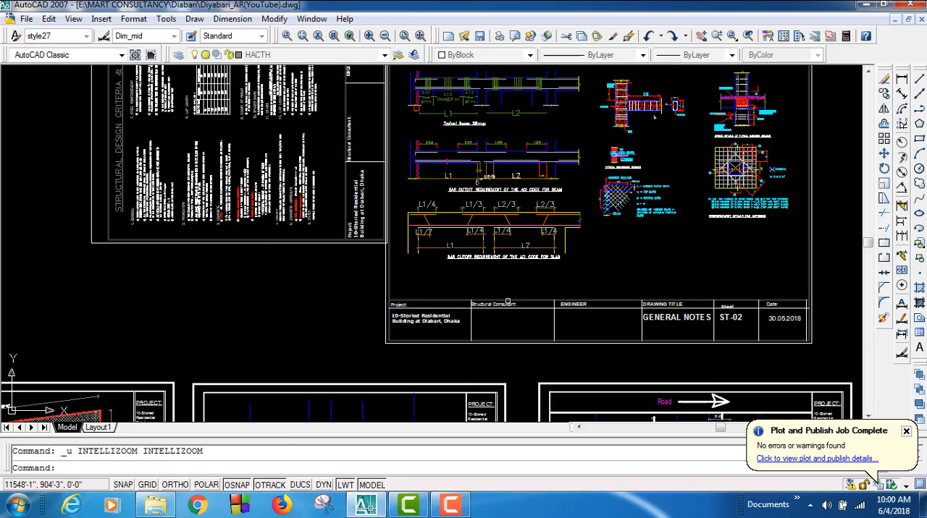
{"action": "key", "text": "ctrl+z"}
{"action": "key", "text": "ctrl+z"}
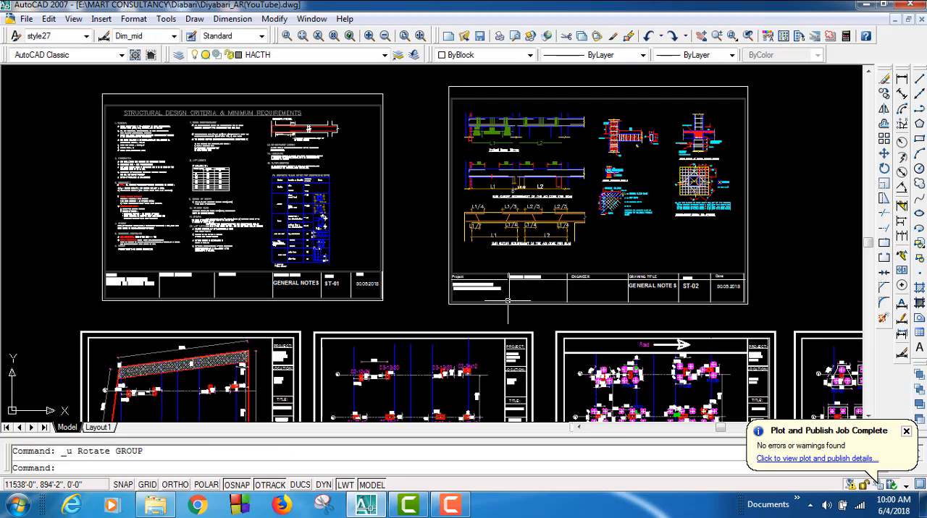
Step: Move the whole general notes sheet ST-01 about 55 ft left and 66 ft up, clear of the neighbouring sheets
{"action": "scroll", "coordinate": [508, 300], "scroll_direction": "down", "scroll_amount": 4}
{"action": "scroll", "coordinate": [476, 314], "scroll_direction": "up", "scroll_amount": 6}
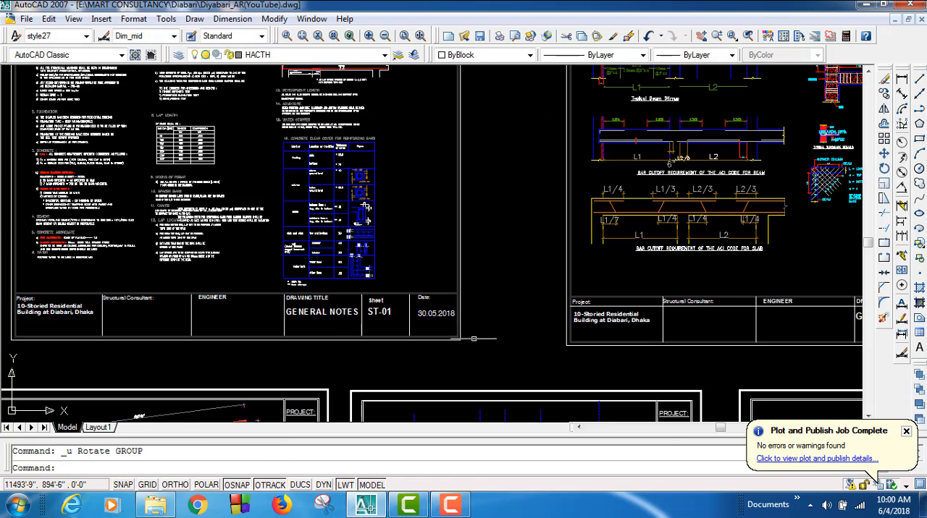
{"action": "left_click", "coordinate": [383, 314]}
{"action": "scroll", "coordinate": [376, 312], "scroll_direction": "down", "scroll_amount": 4}
{"action": "left_click", "coordinate": [182, 165]}
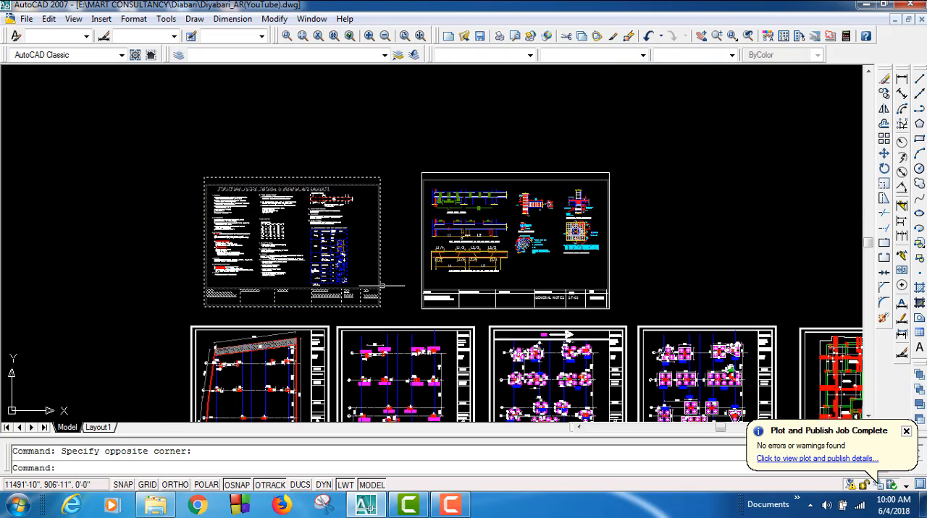
{"action": "left_click", "coordinate": [393, 316]}
{"action": "left_click", "coordinate": [152, 165]}
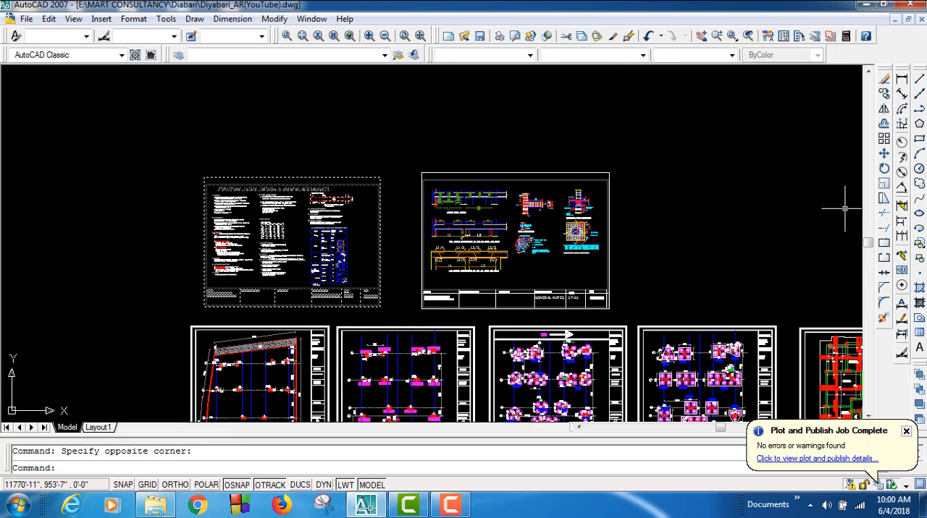
{"action": "left_click", "coordinate": [883, 154]}
{"action": "left_click", "coordinate": [380, 304]}
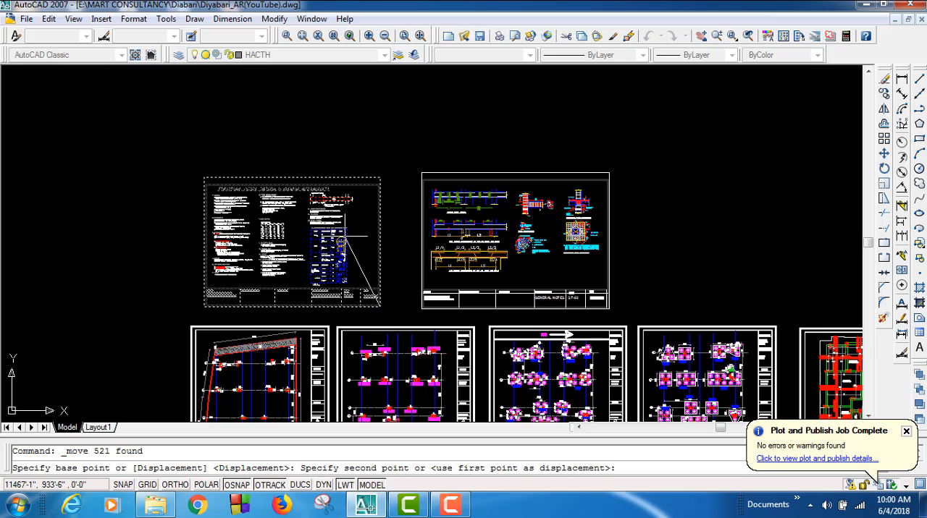
{"action": "left_click", "coordinate": [293, 194]}
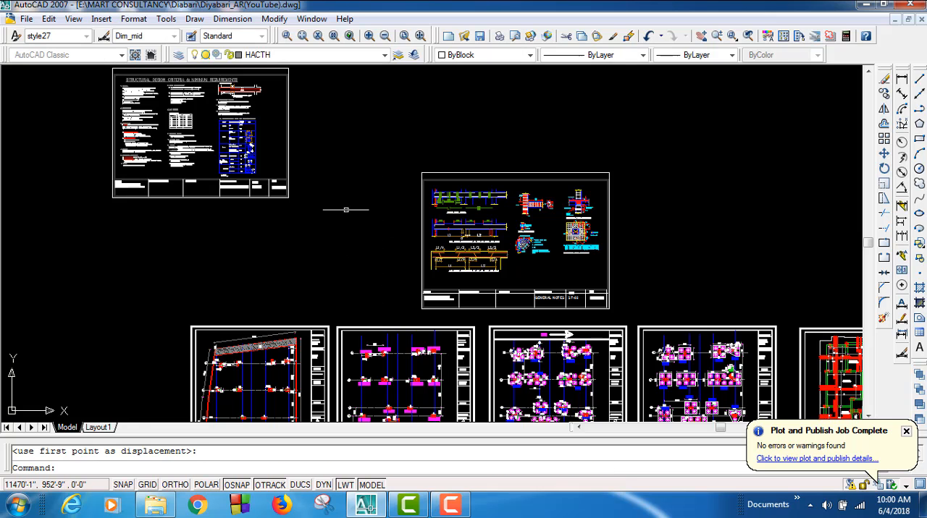
Step: Rotate the whole ST-01 sheet by 90 degrees about the midpoint of its frame's top edge
{"action": "middle_click_drag", "start_coordinate": [341, 207], "coordinate": [497, 373]}
{"action": "left_click", "coordinate": [461, 374]}
{"action": "left_click", "coordinate": [186, 229]}
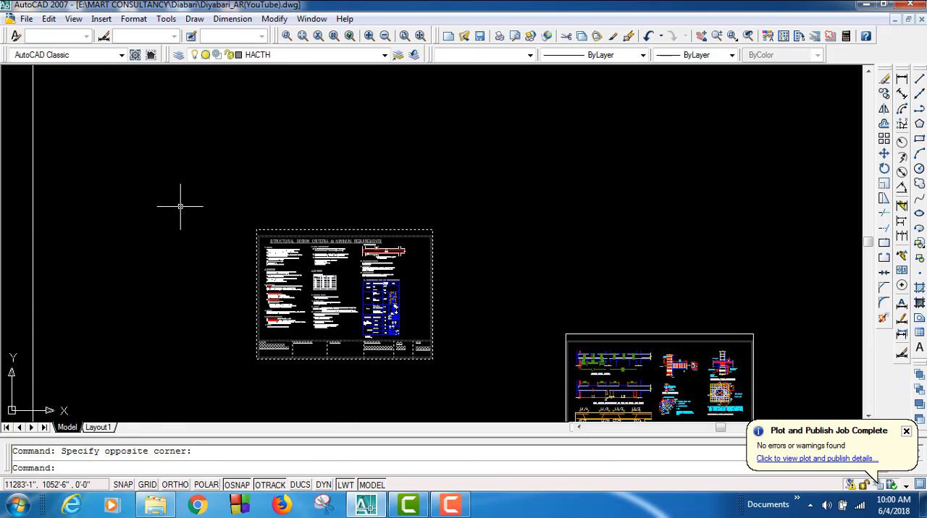
{"action": "left_click", "coordinate": [462, 372]}
{"action": "left_click", "coordinate": [232, 193]}
{"action": "left_click", "coordinate": [884, 169]}
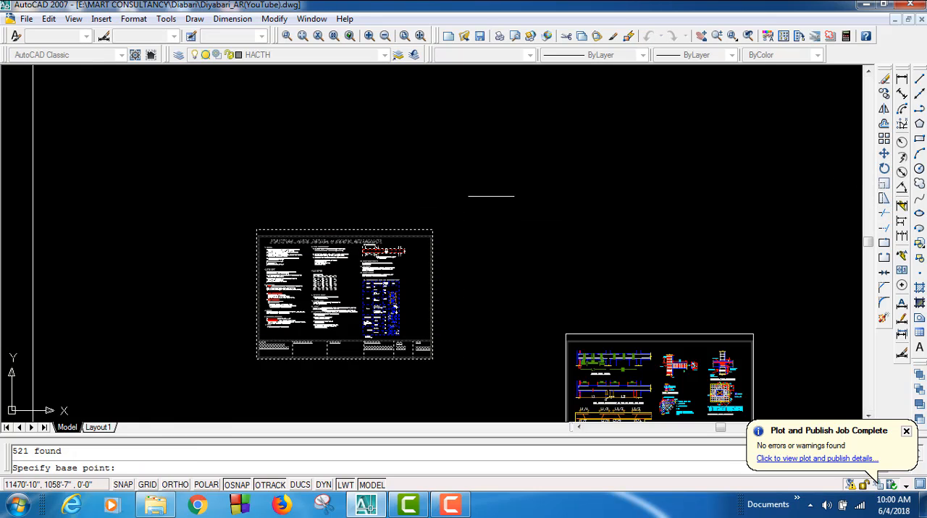
{"action": "left_click", "coordinate": [345, 230]}
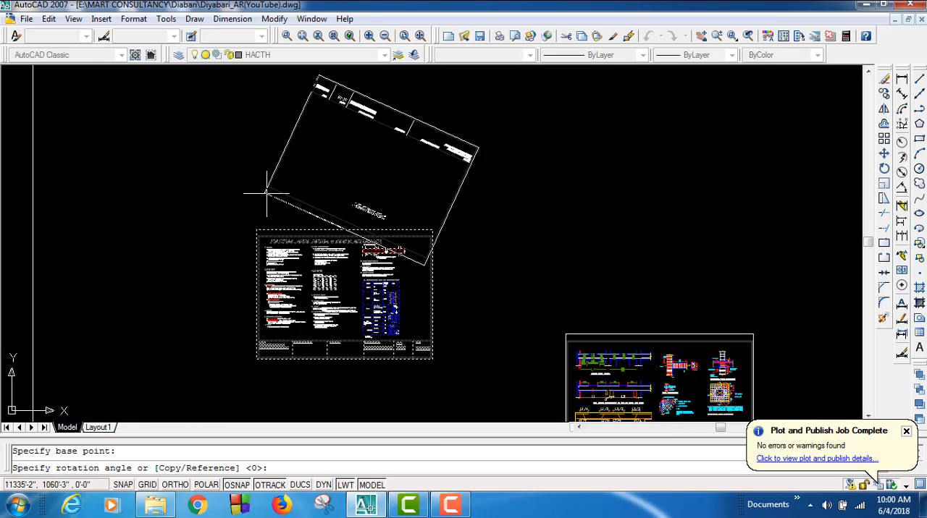
{"action": "type", "text": "90"}
{"action": "key", "text": "Return"}
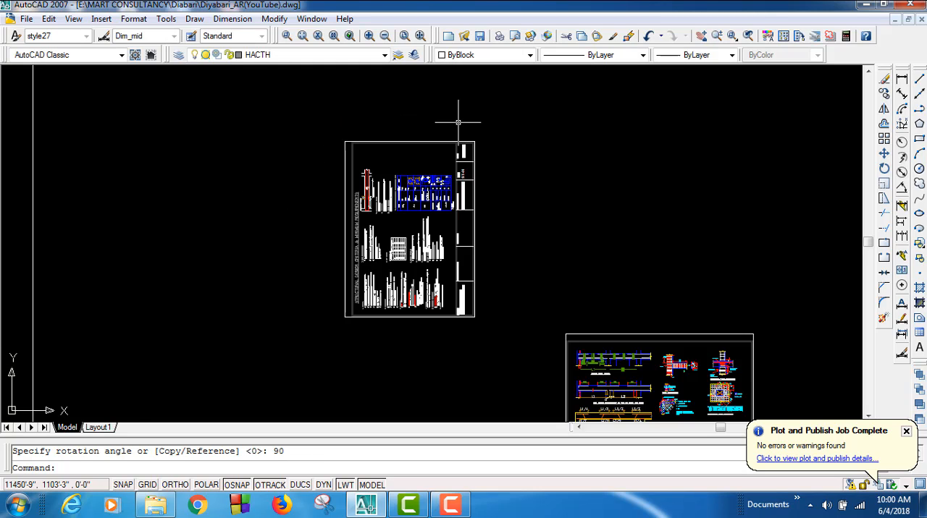
Step: Set the plot window to the opposite corners of the rotated ST-01 frame and examine the A4 PDF plot preview
{"action": "key", "text": "ctrl+p"}
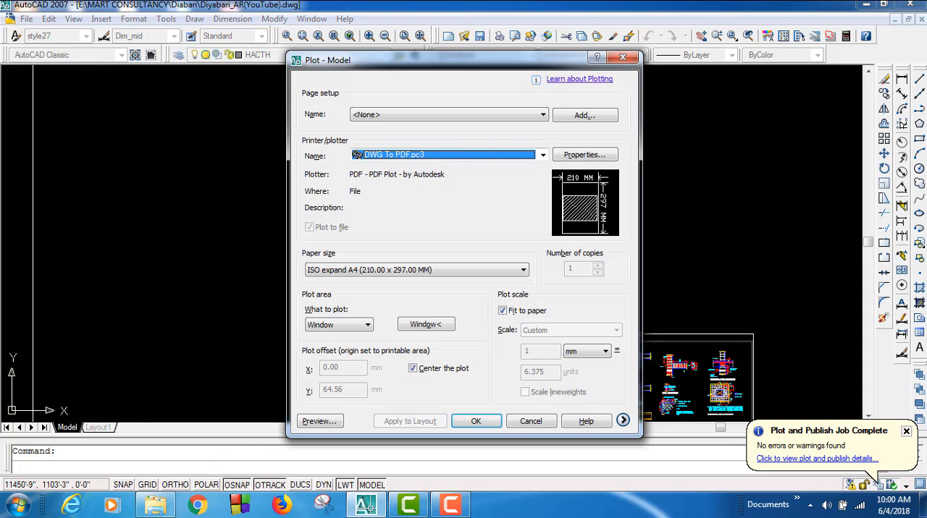
{"action": "left_click", "coordinate": [423, 328]}
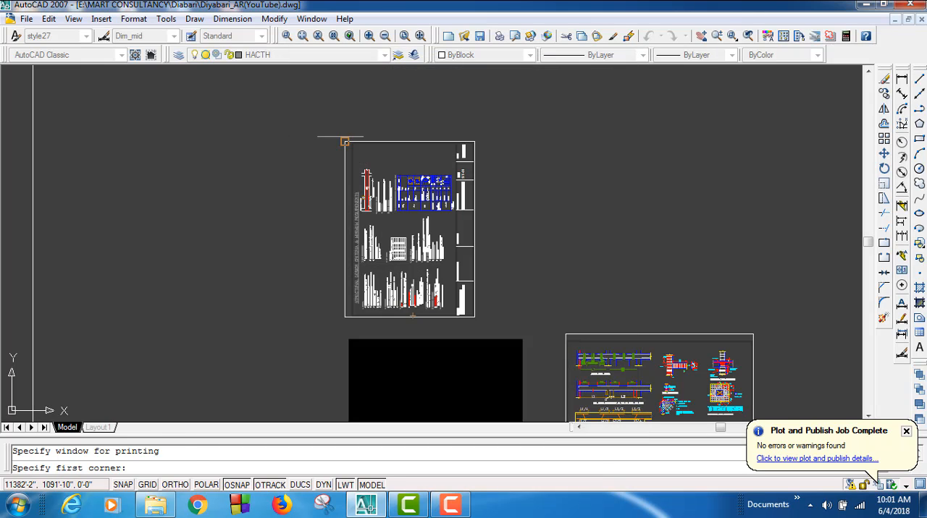
{"action": "left_click", "coordinate": [345, 142]}
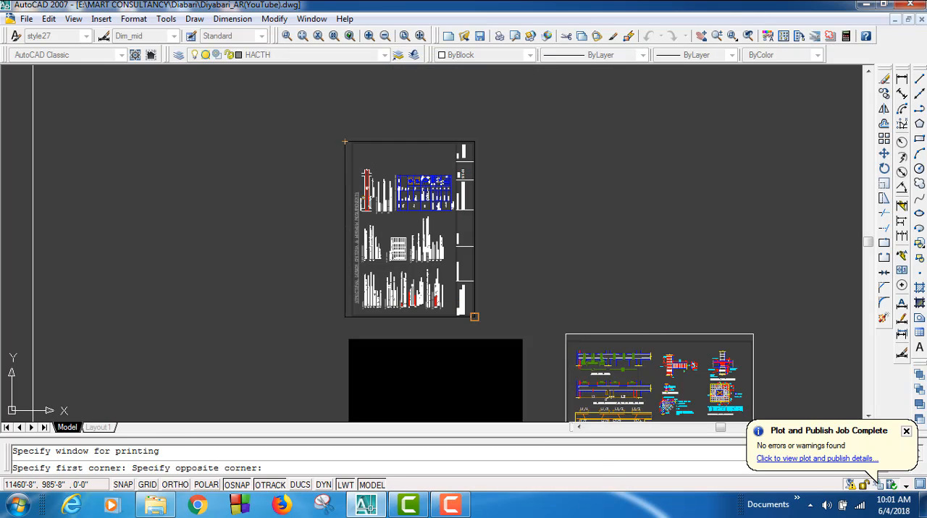
{"action": "left_click", "coordinate": [474, 316]}
{"action": "left_click", "coordinate": [319, 421]}
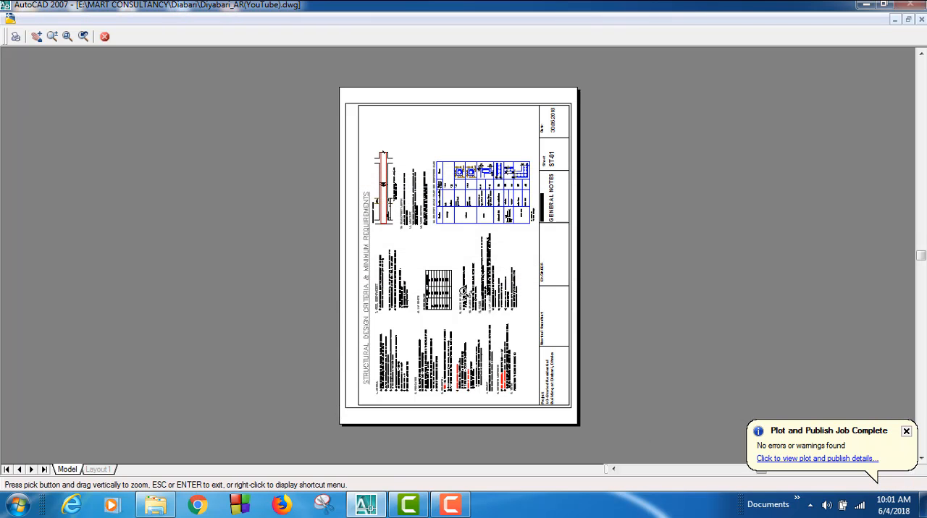
{"action": "scroll", "coordinate": [427, 235], "scroll_direction": "up", "scroll_amount": 5}
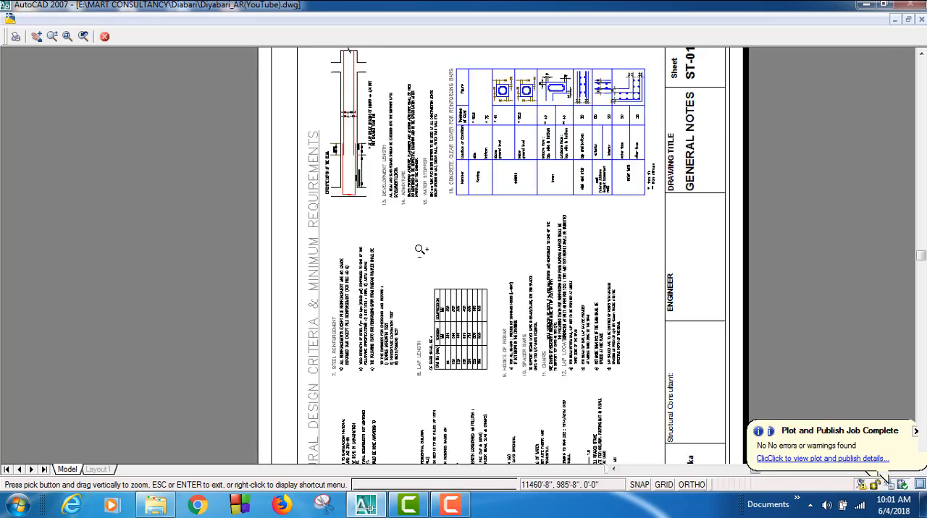
{"action": "scroll", "coordinate": [427, 251], "scroll_direction": "down", "scroll_amount": 5}
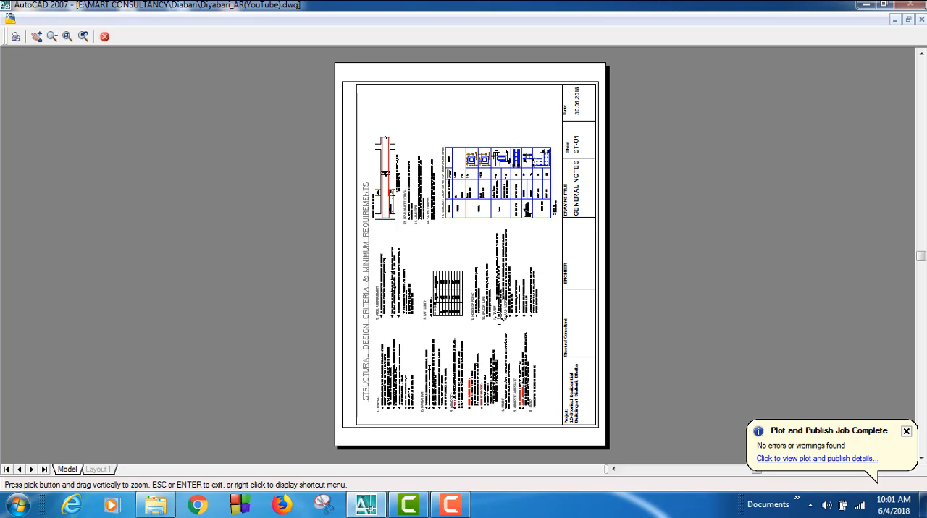
Step: Start plotting the previewed ST-01 sheet to a PDF file named 001, and cancel the save
{"action": "left_click", "coordinate": [16, 37]}
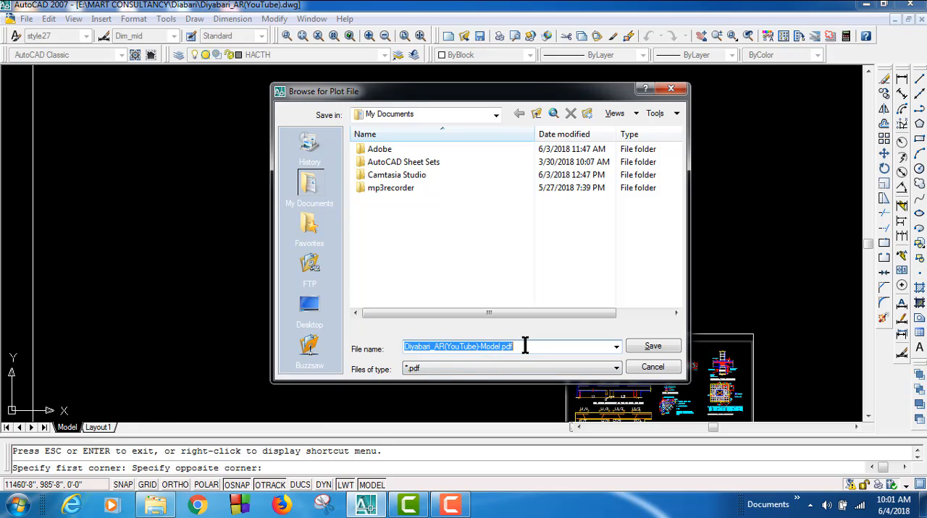
{"action": "type", "text": "001"}
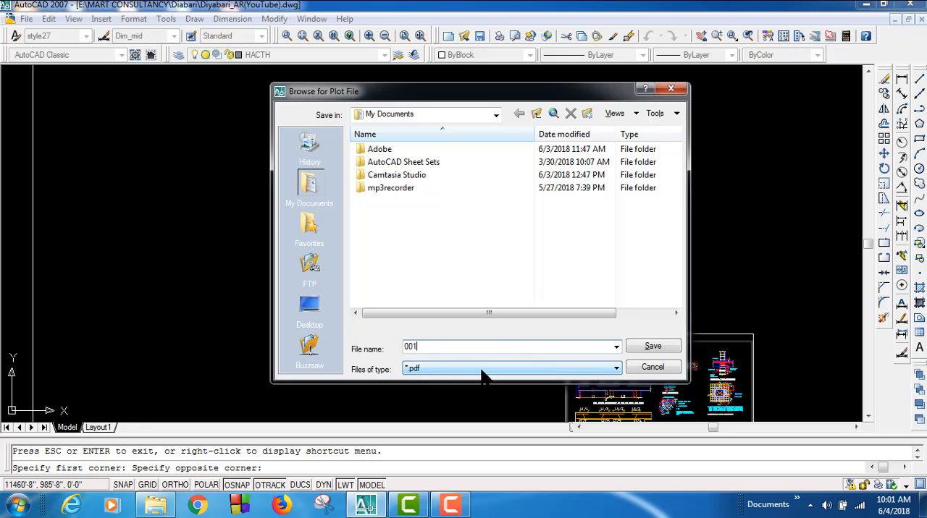
{"action": "left_click", "coordinate": [653, 368]}
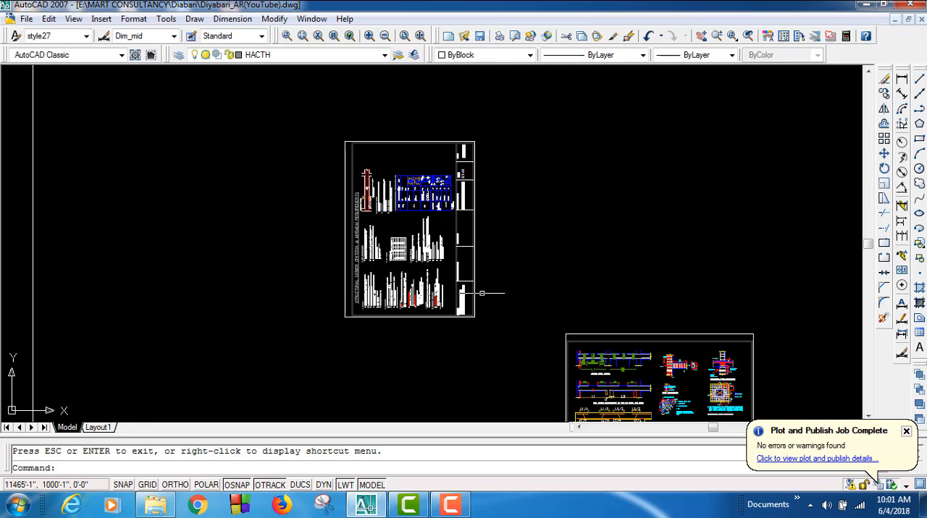